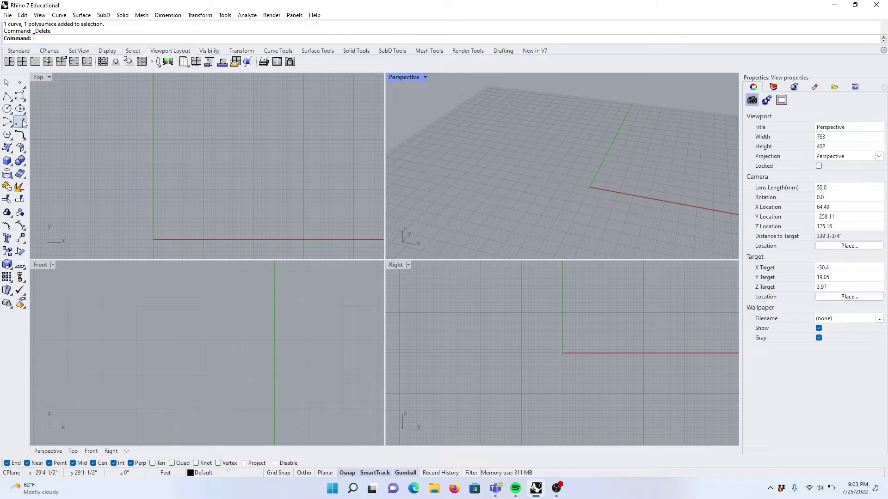
- Draw a 20' by 30' rectangle starting at the origin 0,0 on the ground plane
left_click(20, 122)
type("0,")
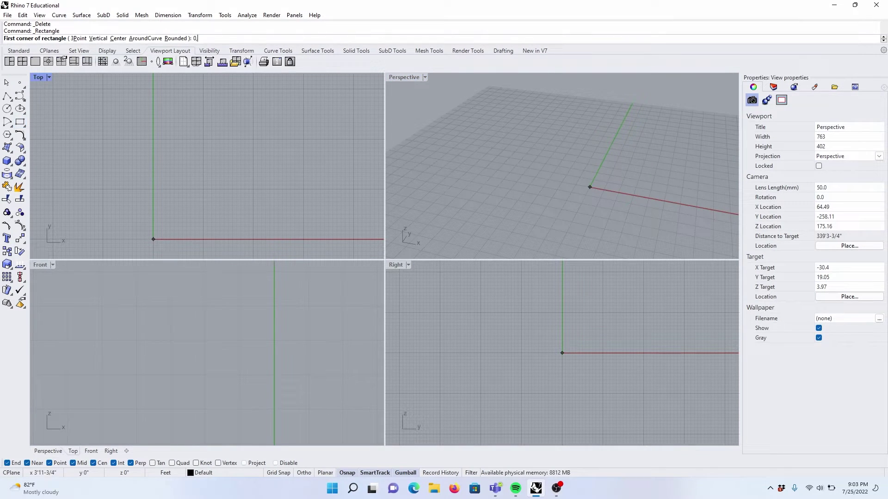
type("0")
key("Return")
type("20")
key("Return")
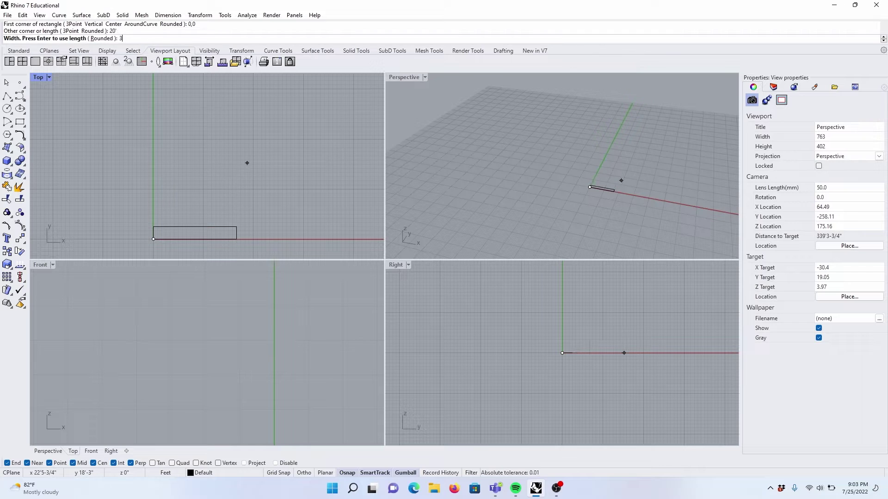
type("30")
key("Return")
- Extrude the rectangle 12 feet upward into open-topped walls
right_click_drag(676, 194, 612, 173)
left_click_drag(555, 149, 556, 129)
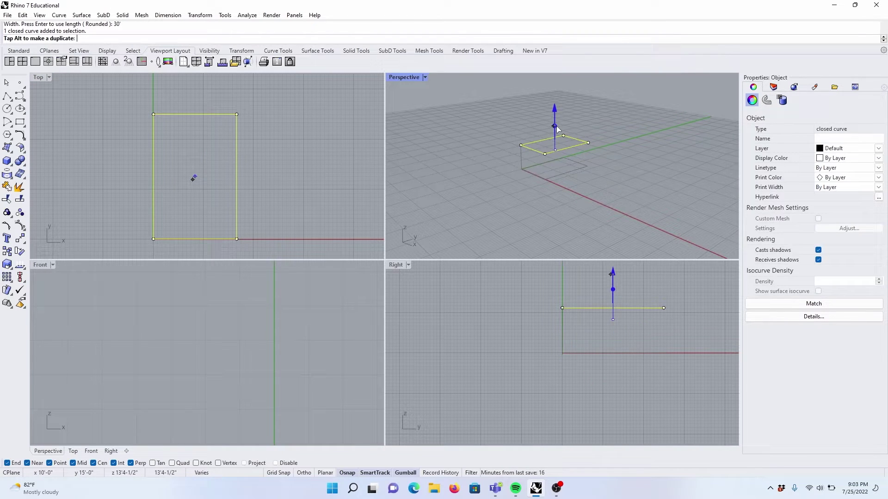
type("12")
key("Return")
scroll(557, 163, "up", 3)
- Offset the wall surfaces inward by 1 foot as a solid with OffsetSrf
type("O")
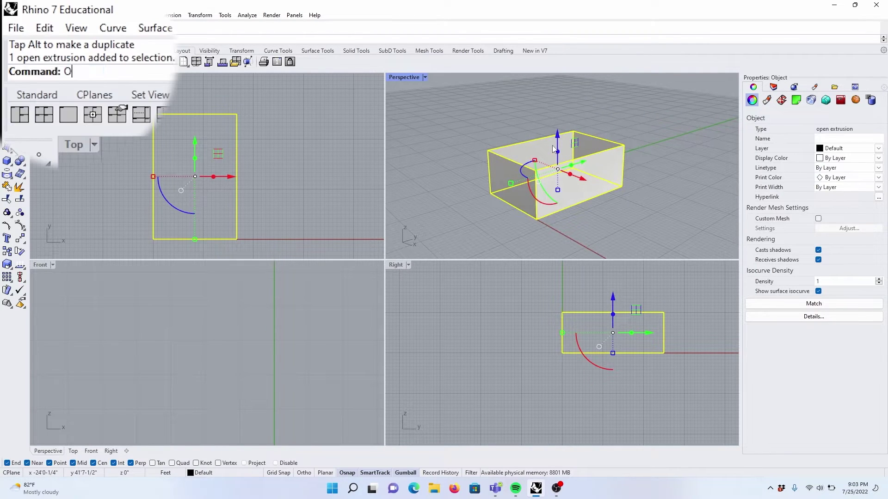
type("ffsetSrf")
key("Return")
left_click(552, 148)
scroll(548, 150, "up", 4)
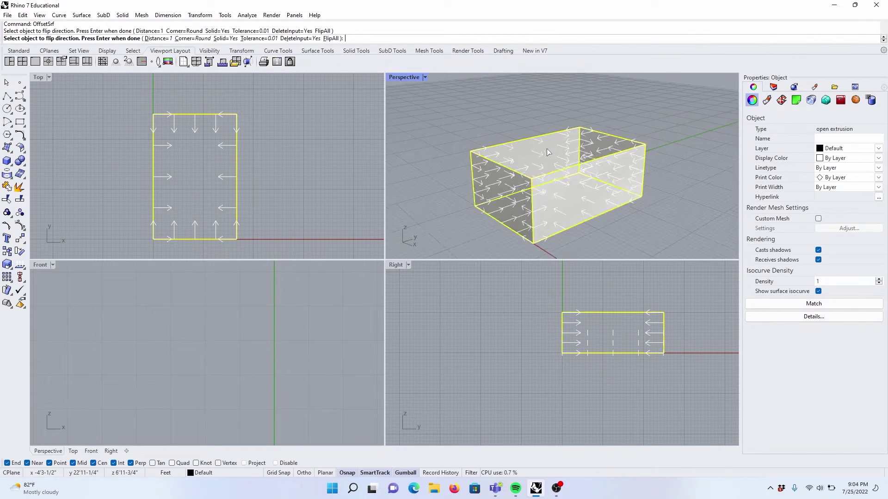
right_click_drag(547, 150, 567, 178)
type("1")
key("Return")
key("Return")
scroll(564, 148, "down", 5)
right_click_drag(550, 147, 505, 142)
left_click(505, 142)
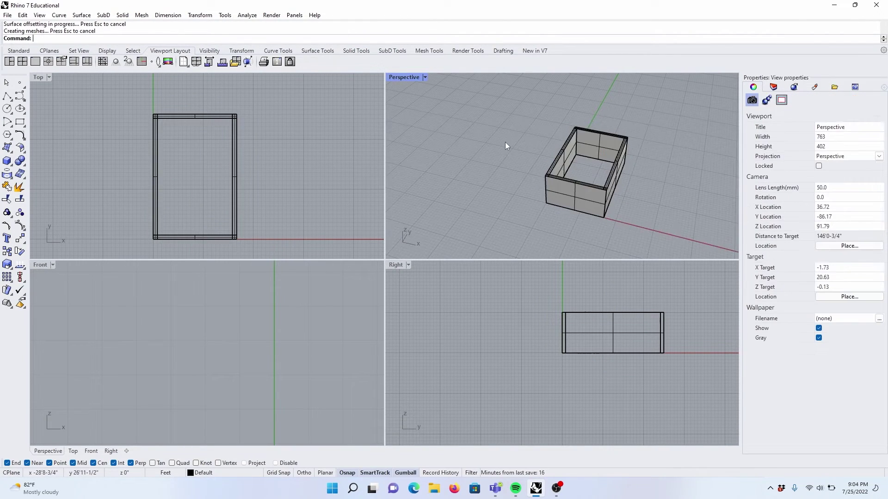
- Duplicate the back wall twice toward the inside to create two cross partitions spanning the house
left_click(280, 210)
scroll(279, 210, "up", 2)
scroll(225, 164, "down", 2)
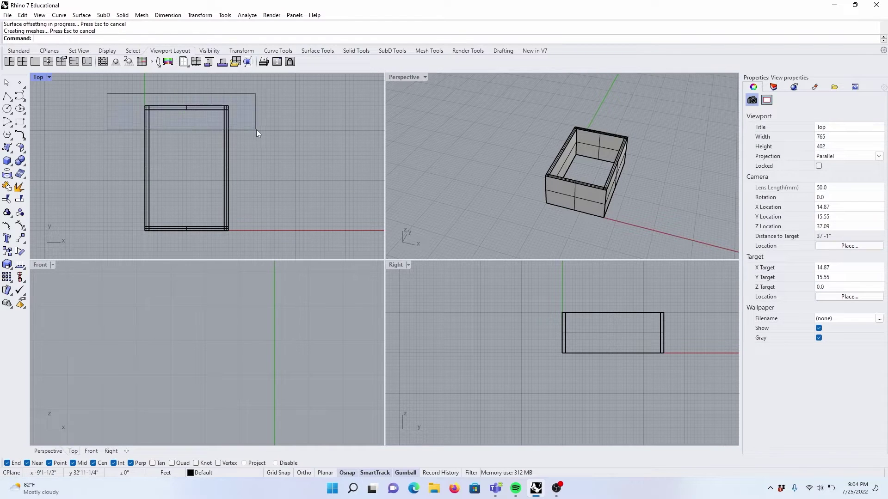
left_click_drag(257, 129, 266, 155, "ctrl+shift")
scroll(333, 159, "down", 6)
scroll(248, 111, "up", 4)
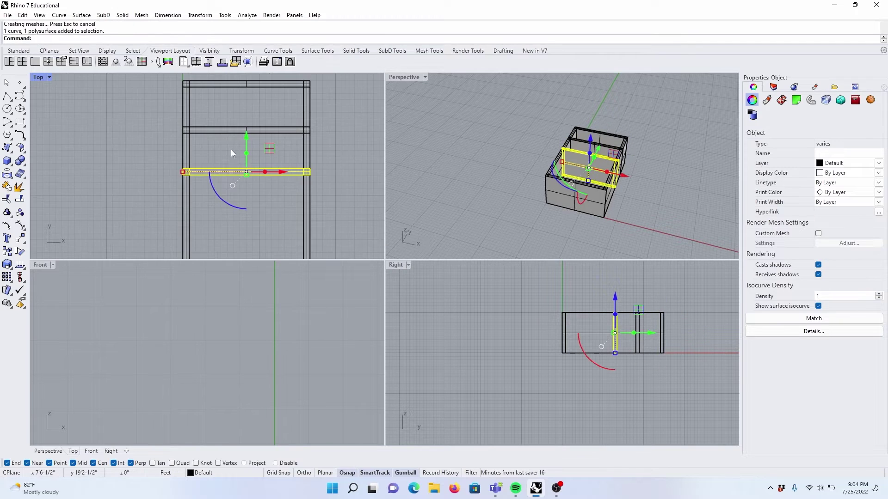
- Rotate the second partition 90 degrees and stretch it lengthwise between the cross partition and the front wall
scroll(232, 149, "down", 8)
scroll(243, 168, "up", 6)
left_click_drag(211, 180, 264, 186, "shift")
left_click_drag(240, 117, 240, 139)
scroll(242, 137, "down", 2)
left_click_drag(240, 212, 240, 218)
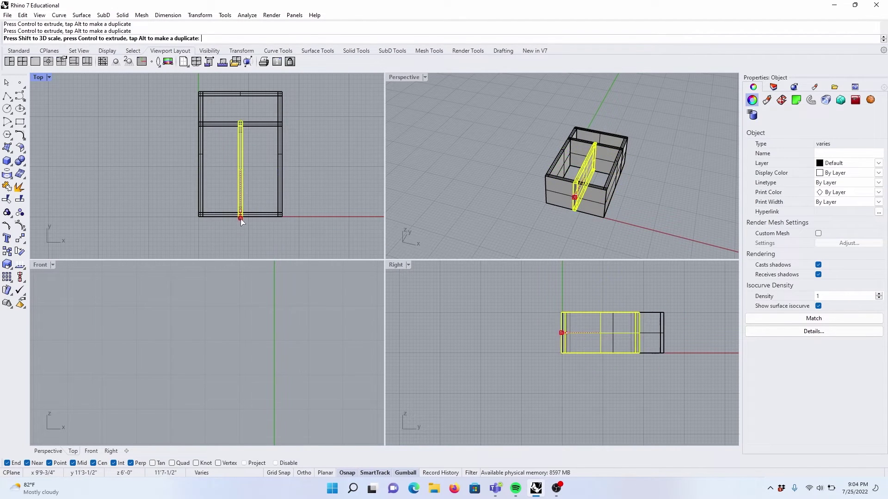
left_click_drag(240, 219, 210, 195)
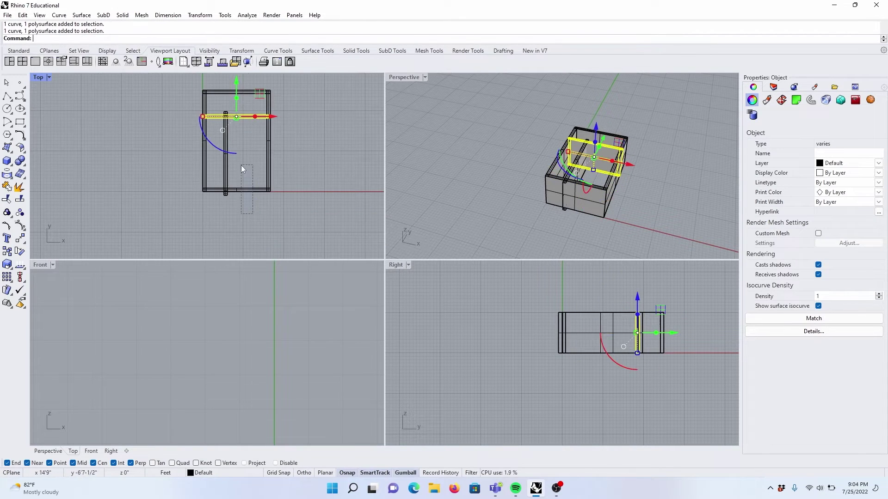
- Remove the lengthwise partition's overhang beyond the cross partition and the front wall
left_click(235, 190, "shift")
scroll(229, 193, "up", 8)
right_click(225, 199)
scroll(222, 185, "down", 6)
scroll(231, 134, "up", 7)
left_click_drag(252, 133, 210, 118)
key("Return")
scroll(265, 130, "down", 7)
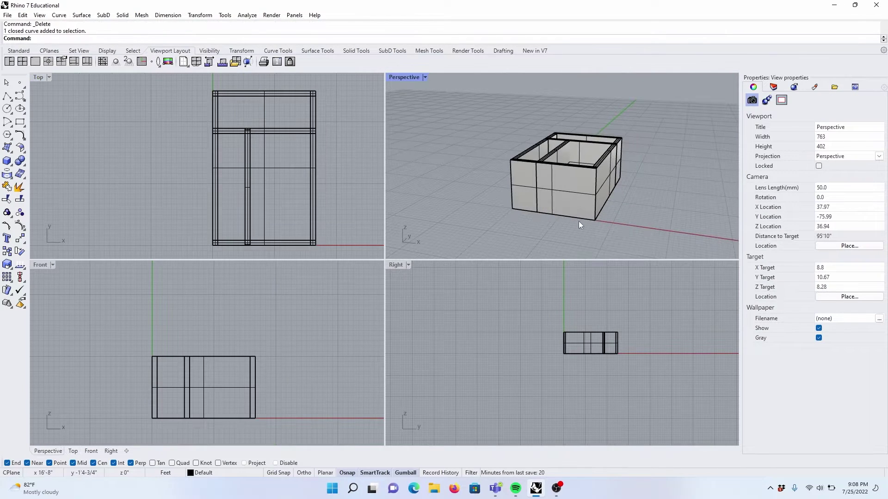
- Extrude the base rectangle downward as a thin solid floor slab, using ExtrudeCrv with Solid=Yes
left_click(581, 217)
left_click(609, 242)
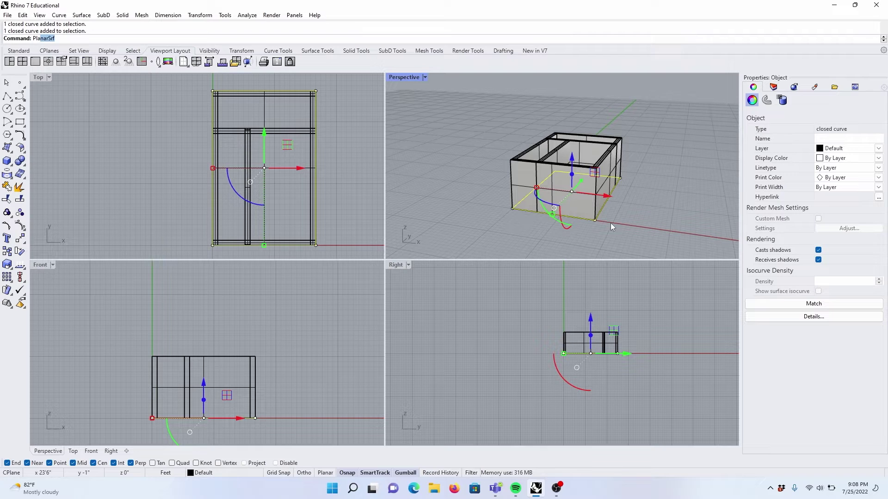
type("ExtrudeCrv")
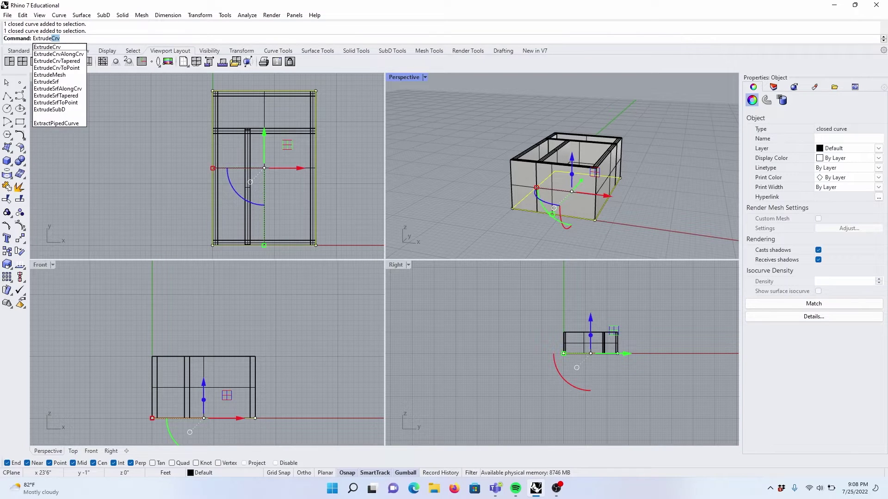
key("Return")
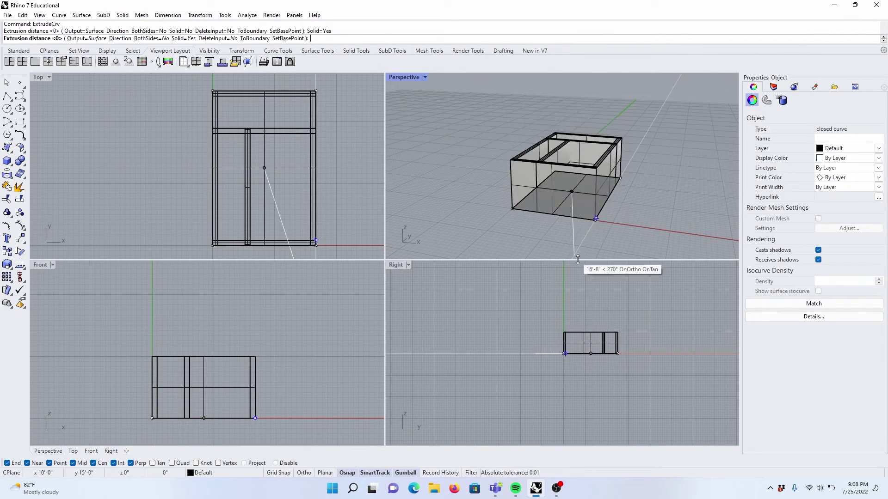
left_click(612, 245)
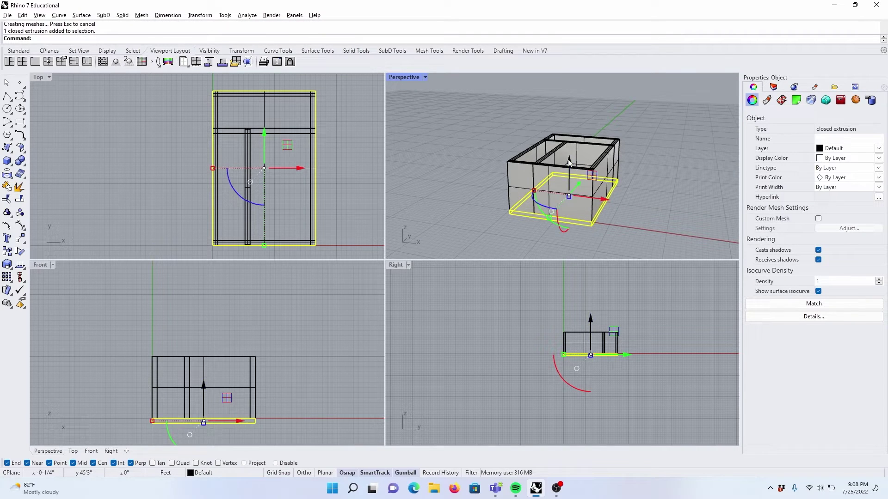
- Duplicate the floor slab upward as a roof and align its underside with the wall tops
left_click_drag(569, 162, 572, 110)
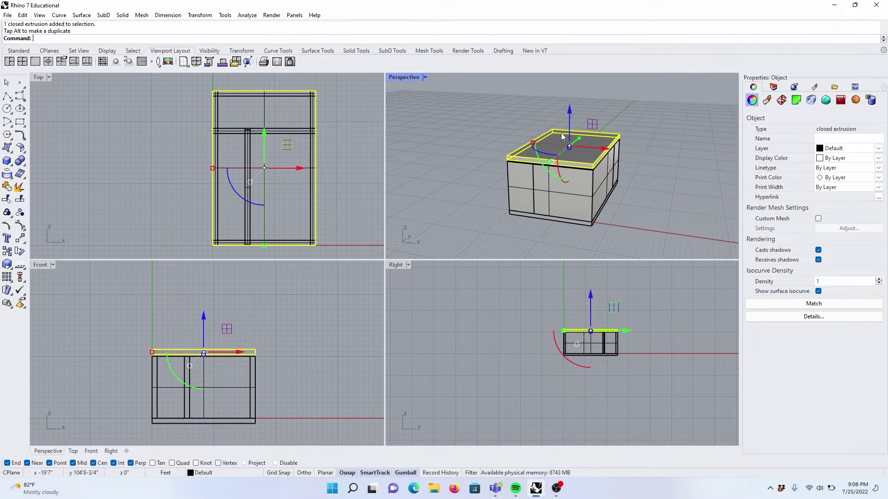
scroll(174, 320, "up", 5)
left_click_drag(168, 317, 167, 337)
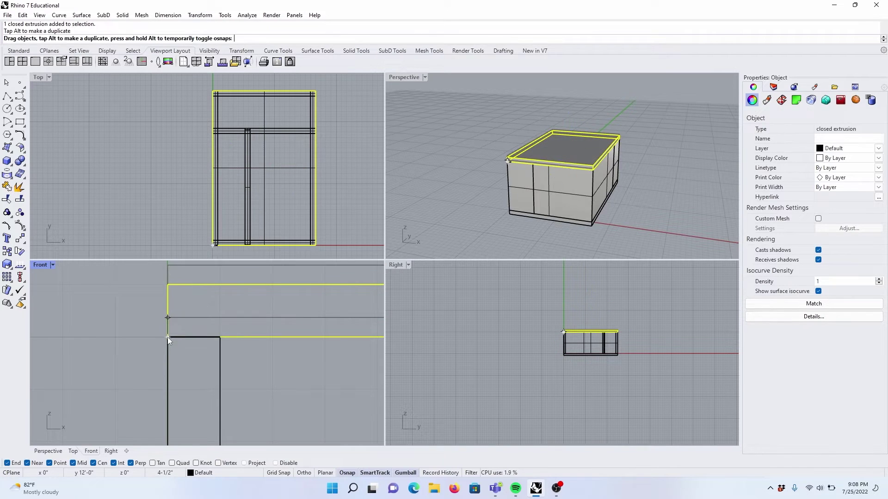
- Enlarge the roof slab in both plan directions so it overhangs the walls on every side
left_click_drag(213, 169, 200, 168)
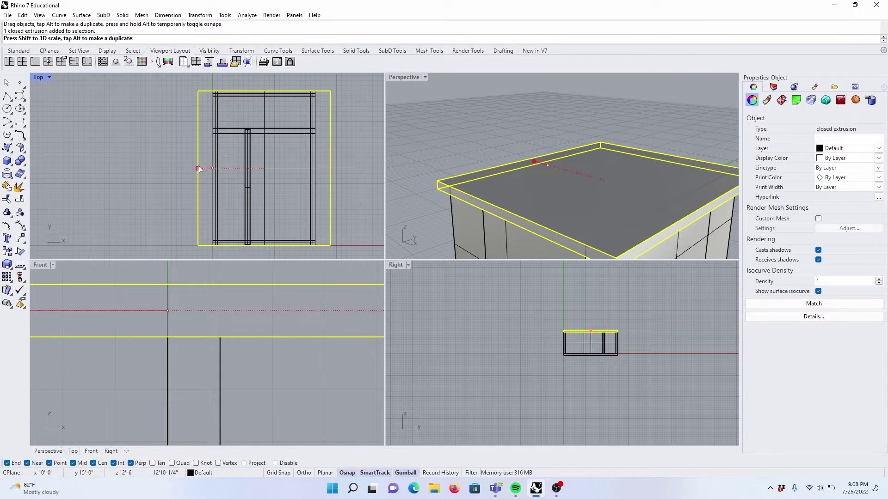
type("1'")
key("Return")
left_click_drag(201, 168, 200, 168)
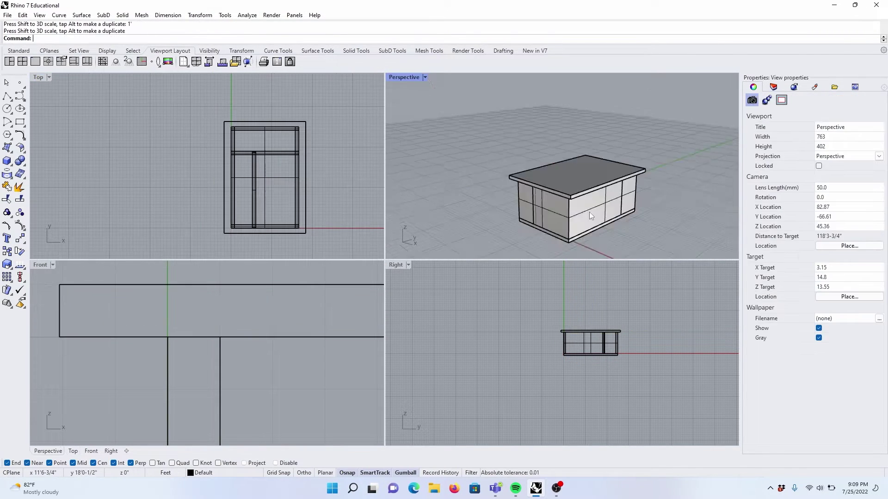
- Raise the long edge face of the roof slab on the positive X side to make a single-slope roof
right_click_drag(589, 212, 611, 184)
scroll(615, 167, "up", 6)
scroll(617, 169, "down", 4)
scroll(640, 174, "up", 5)
left_click(640, 172, "ctrl+shift")
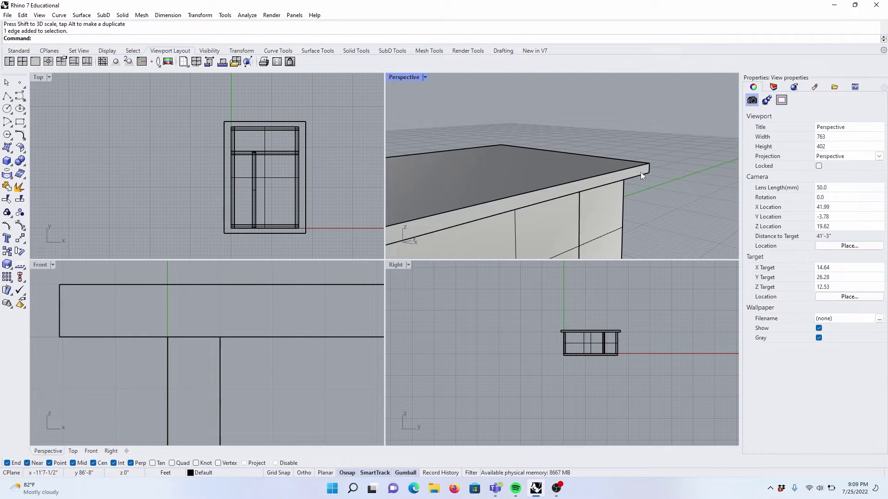
left_click(640, 173, "ctrl+shift")
scroll(649, 194, "down", 5)
left_click_drag(597, 159, 598, 119)
scroll(123, 389, "down", 15)
left_click_drag(241, 312, 241, 298)
- Raise the top of the low-side wall to meet the underside of the sloped roof
scroll(126, 390, "up", 15)
left_click_drag(119, 310, 191, 351, "ctrl+shift")
scroll(191, 354, "down", 5)
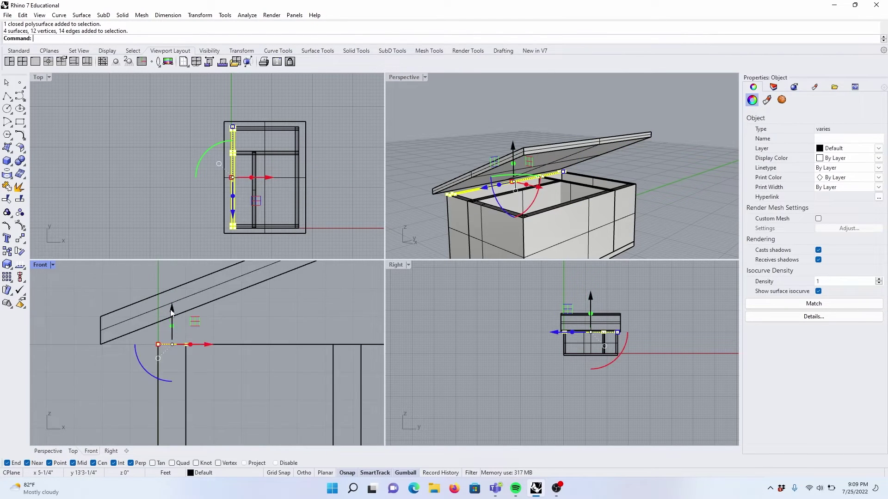
scroll(171, 311, "up", 2)
left_click_drag(172, 317, 176, 290)
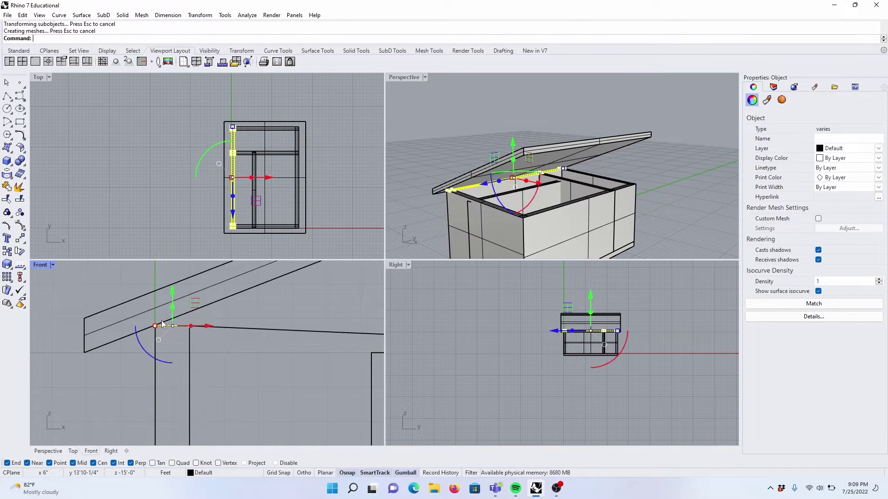
- Raise the top of the high-side wall to meet the underside of the sloped roof
scroll(162, 322, "down", 14)
left_click(284, 323)
left_click_drag(284, 324, 315, 362, "ctrl+shift")
scroll(315, 363, "down", 2)
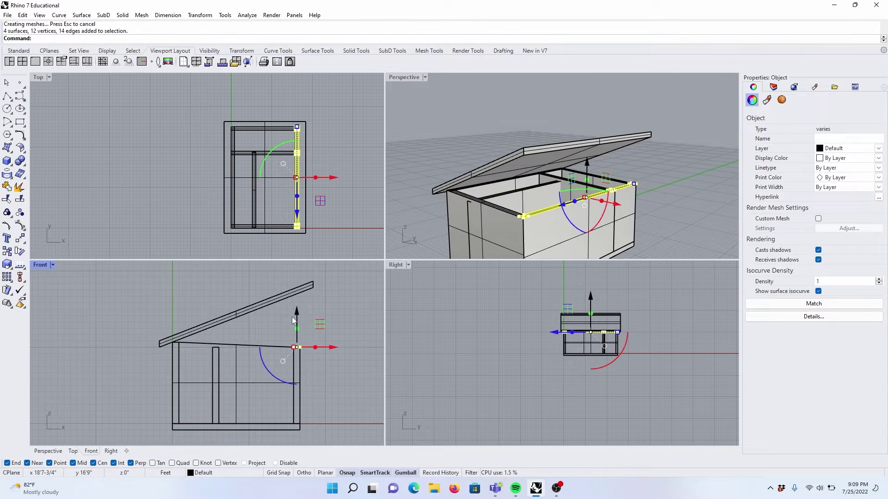
scroll(298, 293, "up", 15)
left_click_drag(297, 312, 281, 305)
left_click(232, 314)
- Raise the top of the lengthwise partition to meet the underside of the sloped roof
scroll(226, 307, "down", 18)
scroll(196, 328, "up", 8)
left_click_drag(151, 331, 181, 290, "ctrl+shift")
scroll(166, 324, "up", 3)
scroll(262, 334, "down", 3)
scroll(589, 189, "down", 6)
left_click(617, 209)
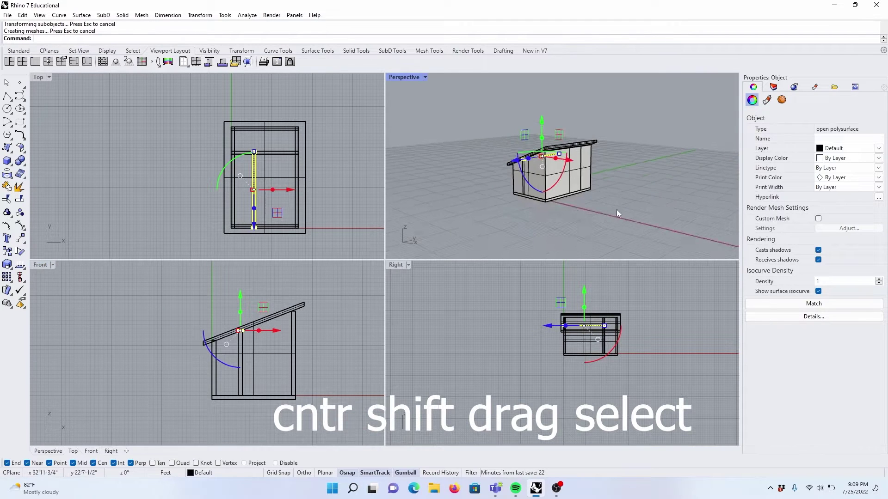
- Extrude the edge face on the roof's low side outward by 1 foot
scroll(569, 156, "up", 4)
right_click_drag(636, 198, 494, 190)
scroll(557, 215, "up", 6)
scroll(529, 226, "down", 4)
scroll(542, 183, "up", 3)
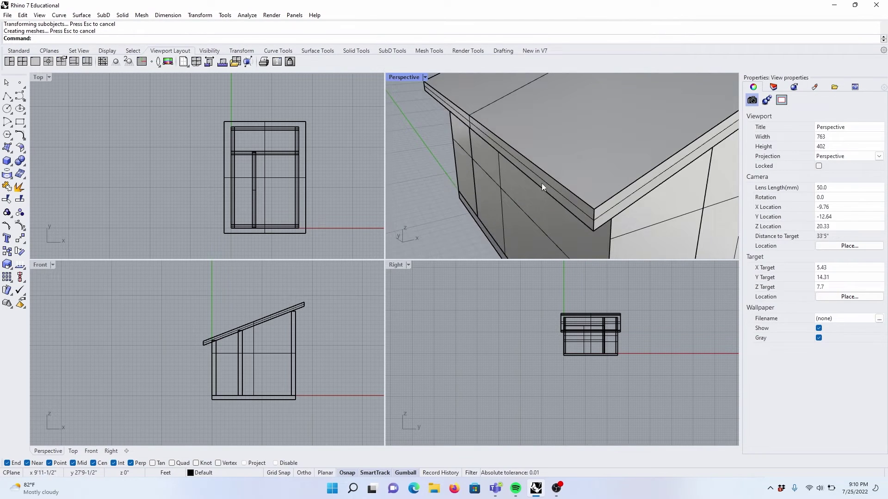
left_click(551, 184, "ctrl+shift")
scroll(517, 147, "down", 2)
left_click_drag(517, 147, 509, 145)
type("1")
key("Return")
key("Escape")
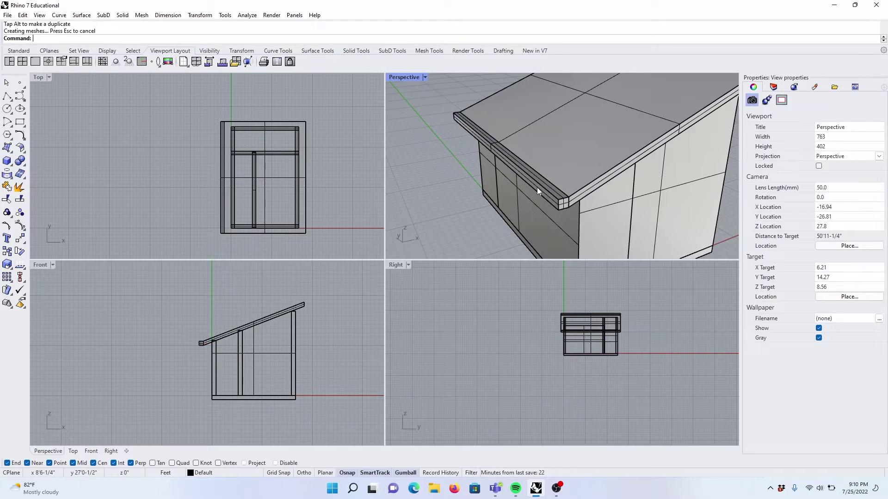
- Extrude the underside of the roof's new edge strip down to the ground as an outer side wall
scroll(538, 190, "down", 3)
scroll(546, 203, "up", 2)
right_click_drag(545, 203, 528, 145)
scroll(518, 117, "up", 4)
left_click(518, 119, "ctrl+shift")
scroll(519, 119, "down", 4)
left_click_drag(504, 122, 505, 188)
key("Escape")
scroll(218, 402, "up", 8)
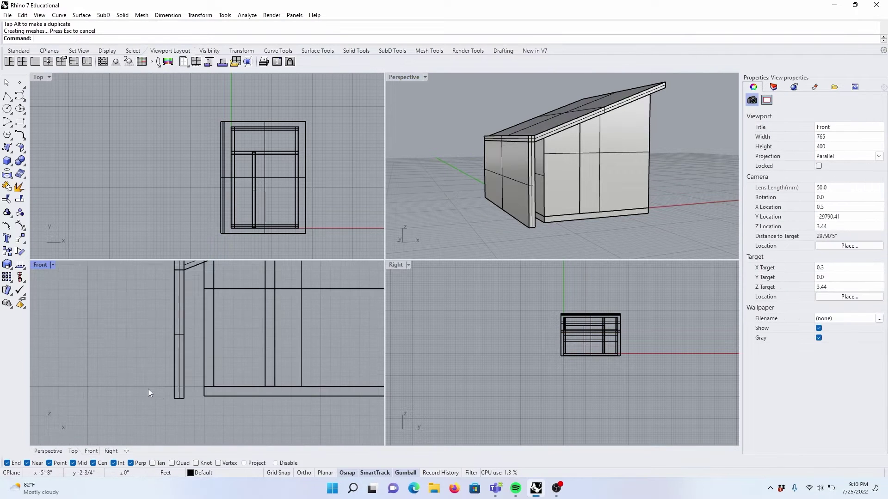
- Adjust the bottom end of the outer side wall to line up with the floor slab's underside
left_click_drag(196, 415, 196, 415, "ctrl+shift")
left_click_drag(181, 362, 181, 360)
key("Escape")
- Move the front wall back under the roof to create a recessed porch area
scroll(187, 364, "down", 3)
scroll(164, 270, "up", 7)
scroll(523, 140, "up", 3)
scroll(522, 140, "up", 4)
right_click_drag(522, 140, 474, 151)
scroll(474, 150, "down", 5)
right_click_drag(535, 181, 481, 162)
scroll(480, 162, "down", 8)
scroll(194, 213, "up", 2)
right_click_drag(185, 215, 134, 179)
left_click_drag(133, 179, 244, 161)
scroll(243, 182, "up", 3)
scroll(252, 211, "down", 6)
scroll(253, 188, "up", 6)
scroll(244, 191, "down", 2)
scroll(244, 190, "down", 2)
scroll(259, 214, "up", 2)
scroll(261, 213, "up", 4)
scroll(267, 179, "down", 4)
scroll(240, 166, "down", 6)
left_click(444, 198)
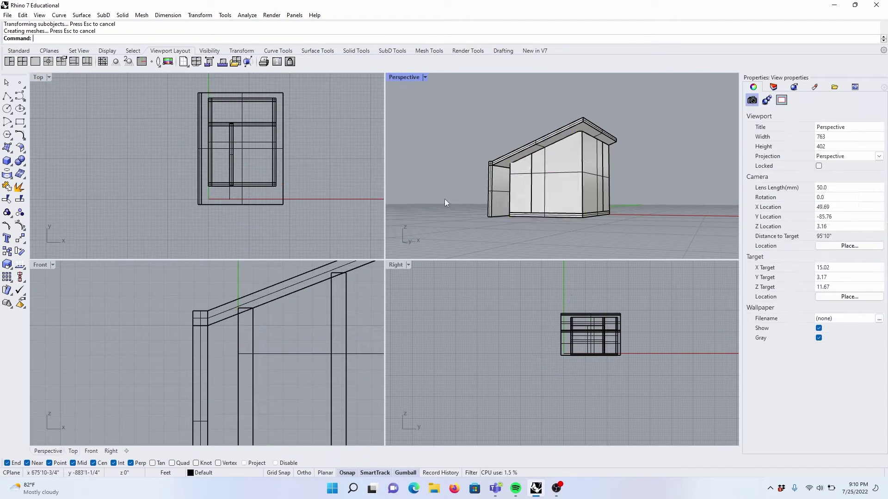
- Extrude the floor slab's front face outward to form the porch floor
scroll(515, 169, "up", 10)
right_click_drag(517, 167, 612, 191)
scroll(536, 153, "down", 10)
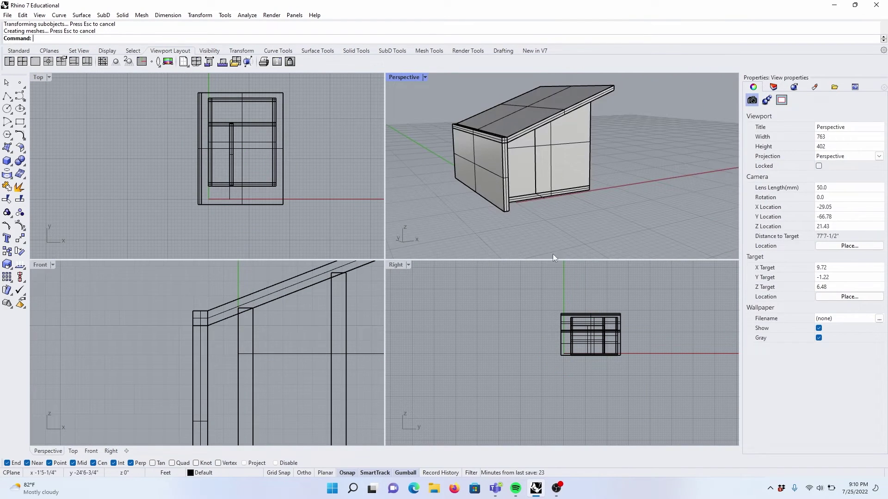
scroll(201, 187, "down", 3)
scroll(562, 201, "up", 5)
right_click_drag(562, 202, 508, 177)
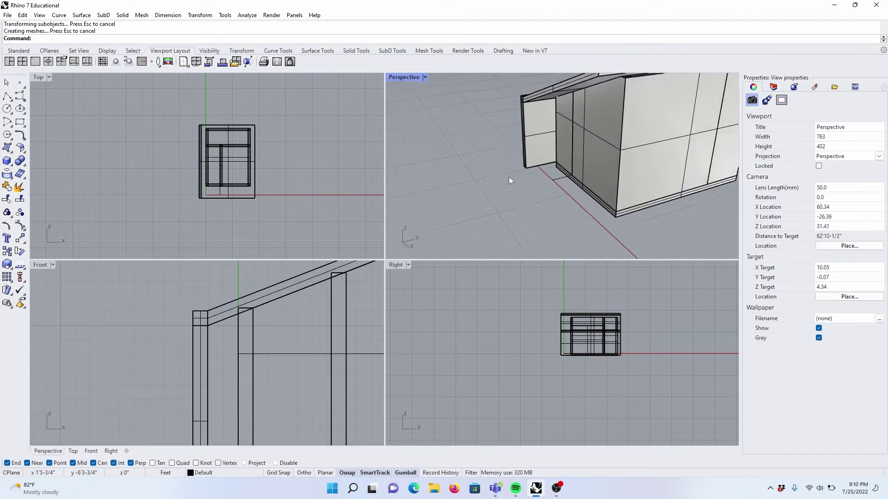
scroll(551, 206, "up", 3)
left_click(545, 204, "ctrl+shift")
right_click_drag(544, 206, 554, 228)
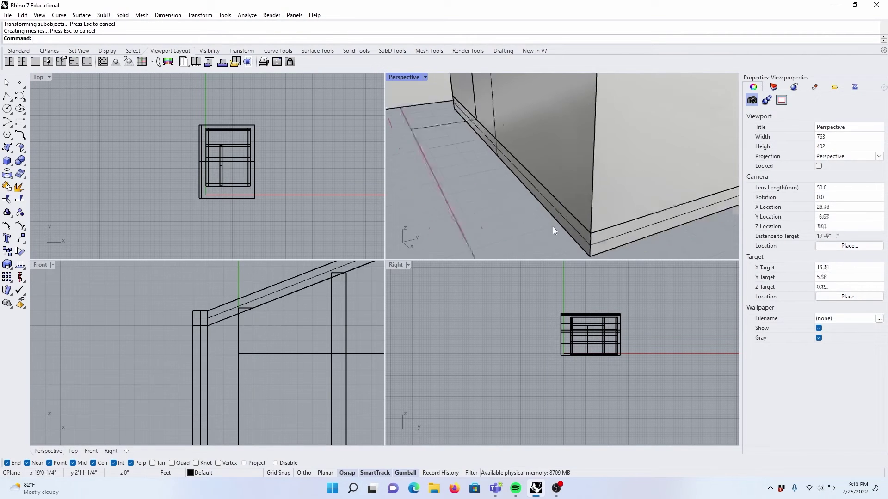
left_click(558, 213, "ctrl+shift")
scroll(572, 171, "down", 5)
scroll(551, 160, "up", 2)
left_click_drag(560, 156, 512, 167)
left_click(539, 214)
- Extrude a narrow strip from the porch floor's front face and extend its underside downward as a step
scroll(565, 209, "down", 10)
right_click_drag(565, 209, 573, 198)
scroll(572, 197, "up", 5)
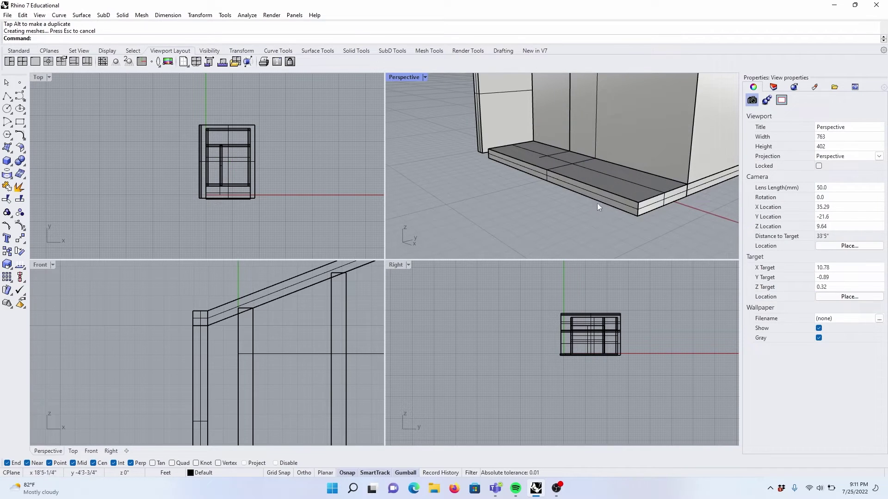
left_click(598, 200)
left_click_drag(560, 172, 542, 167)
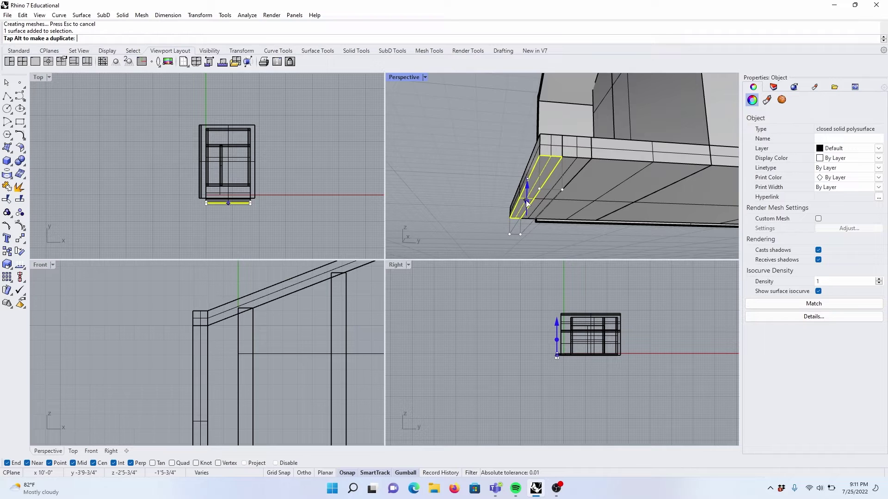
key("Return")
- Extrude the lower step's front face outward and its underside downward to add another step
right_click_drag(526, 193, 528, 222)
left_click(532, 204, "ctrl+shift")
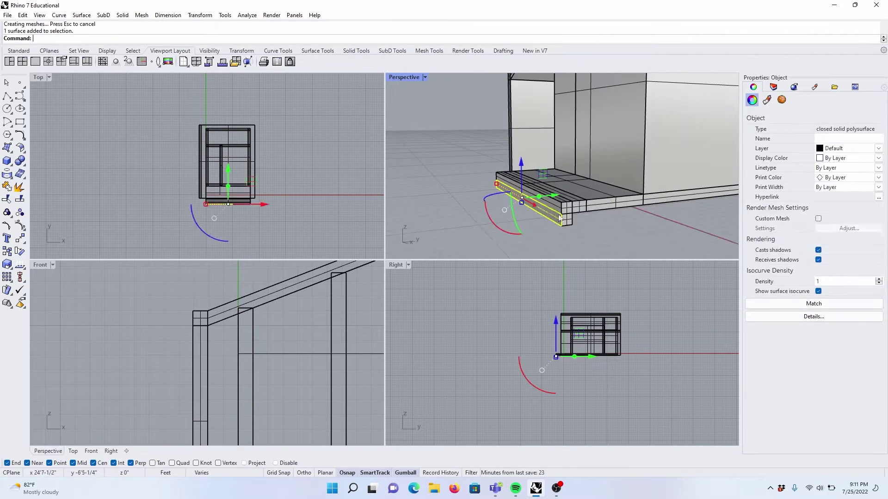
left_click_drag(538, 196, 530, 197)
key("Return")
right_click_drag(549, 218, 531, 202)
left_click_drag(518, 190, 519, 200)
right_click_drag(520, 196, 551, 235)
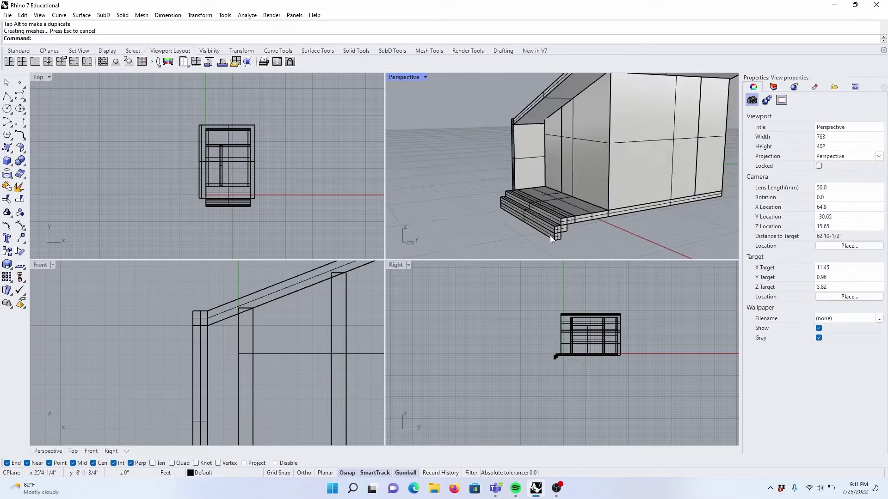
- Extrude the lowest front face of the porch steps outward to build another step
left_click(549, 234, "ctrl+shift")
left_click_drag(529, 210, 520, 212)
key("Return")
right_click_drag(532, 227, 571, 246)
left_click(525, 194, "ctrl+shift")
left_click(556, 250)
scroll(556, 250, "down", 3)
scroll(581, 215, "up", 6)
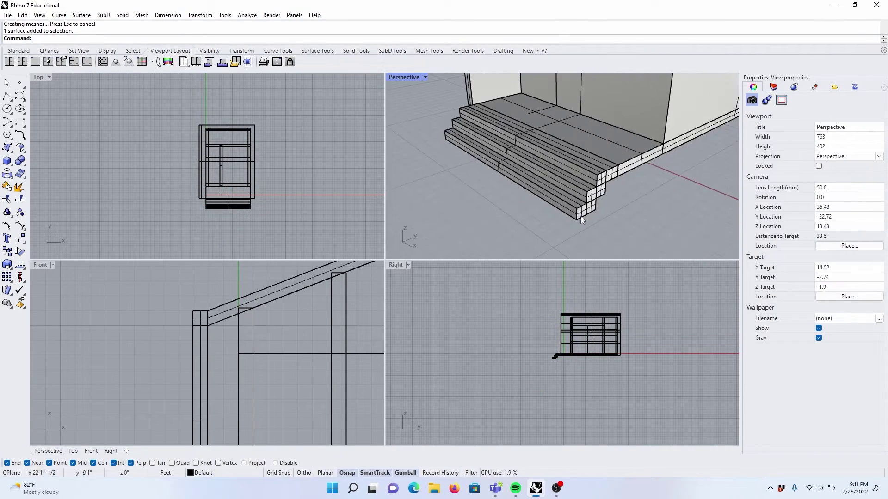
- Extrude the bottom step's front face outward by 2' to add a further step
left_click(562, 215)
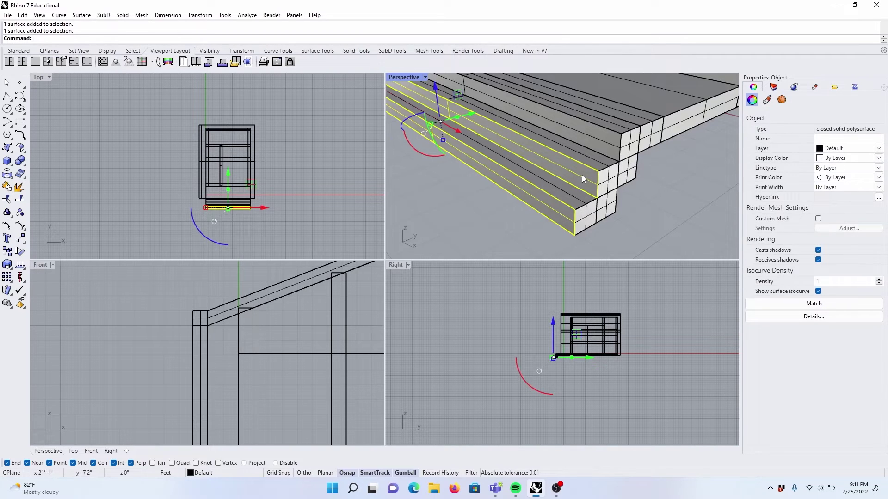
key("Escape")
scroll(581, 175, "down", 3)
left_click(580, 211)
left_click_drag(526, 147, 513, 149)
key("Return")
scroll(571, 173, "down", 3)
left_click_drag(521, 179, 510, 183)
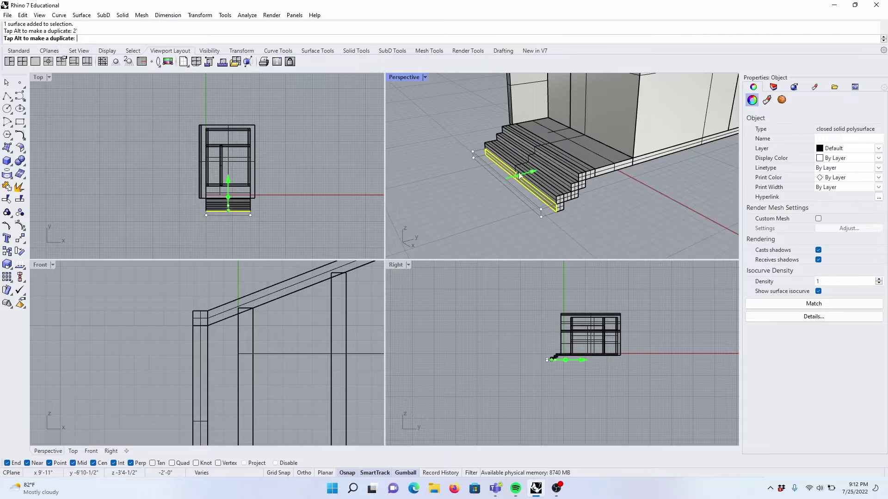
key("Escape")
- Undo the last Gumball extrusion on the porch steps
scroll(523, 182, "down", 4)
right_click_drag(561, 215, 573, 181)
scroll(533, 193, "up", 7)
key("ctrl+z")
scroll(542, 196, "down", 7)
- Draw a door-sized rectangle in the Front view, standing on the porch floor over the front wall
scroll(298, 370, "down", 5)
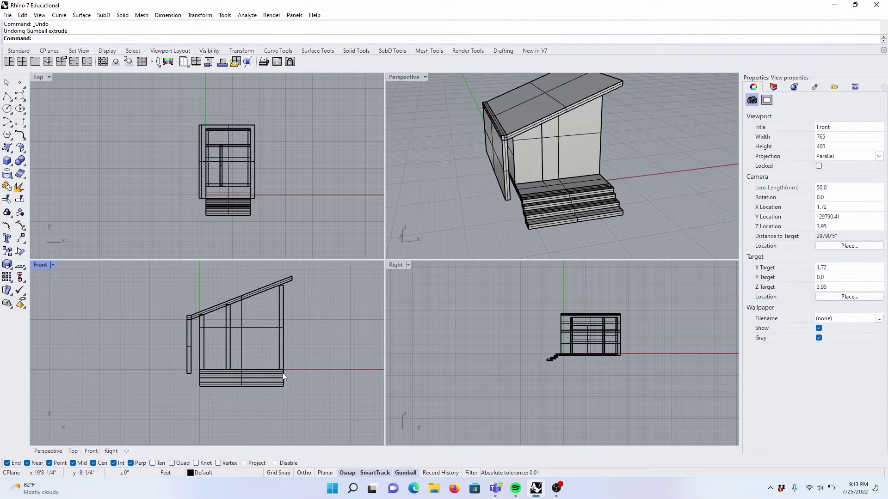
scroll(200, 358, "up", 5)
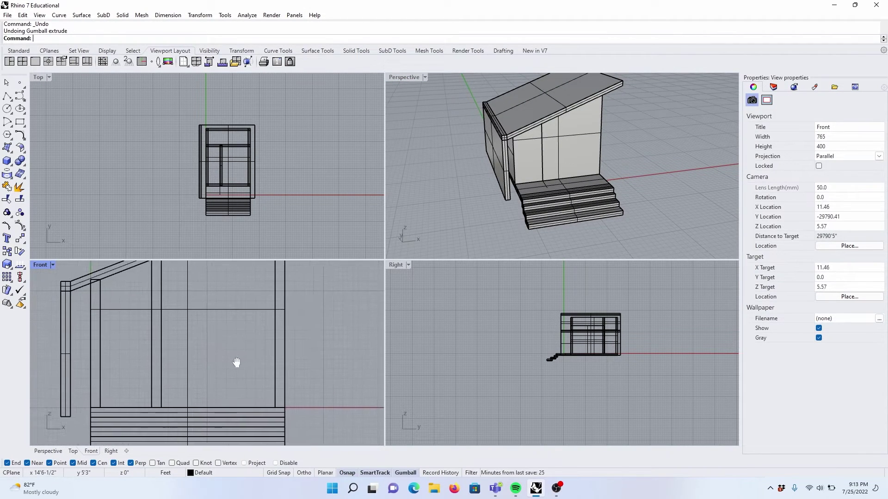
left_click(19, 122)
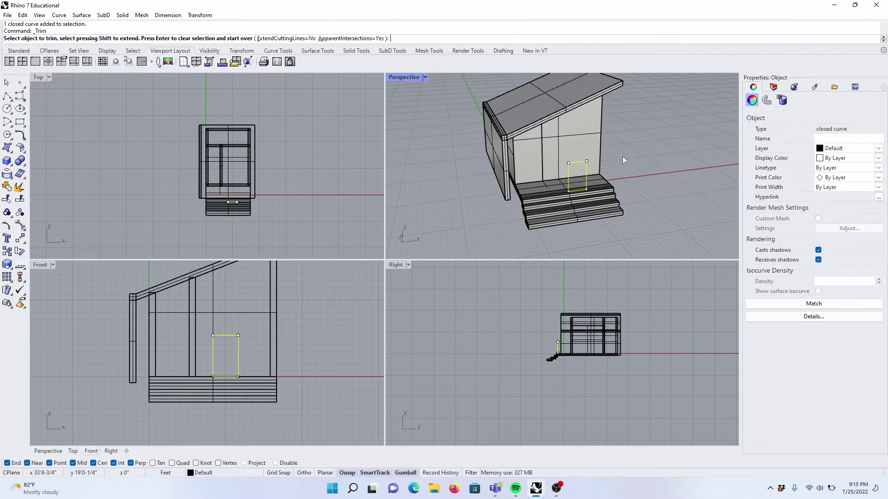
- Trim both faces of the front wall with the door rectangle to cut the doorway
right_click_drag(622, 156, 602, 146)
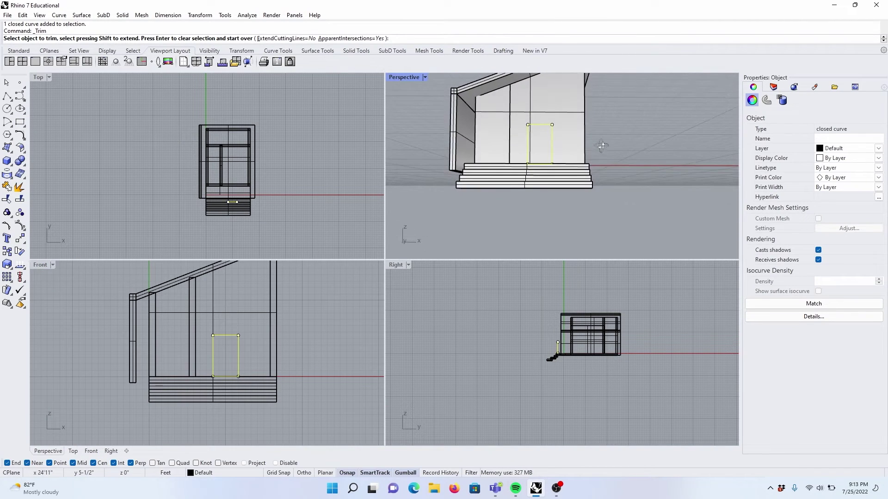
scroll(518, 142, "up", 3)
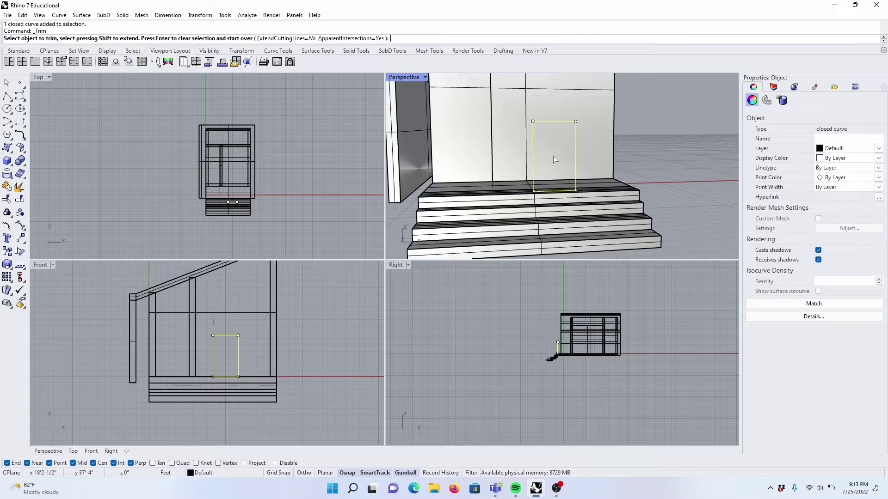
left_click(555, 159)
right_click_drag(556, 162, 458, 172)
left_click(532, 161)
key("Return")
- Extrude the door rectangle by 1' to form the frame's depth
left_click(471, 207)
left_click(513, 202)
left_click_drag(488, 179, 493, 176)
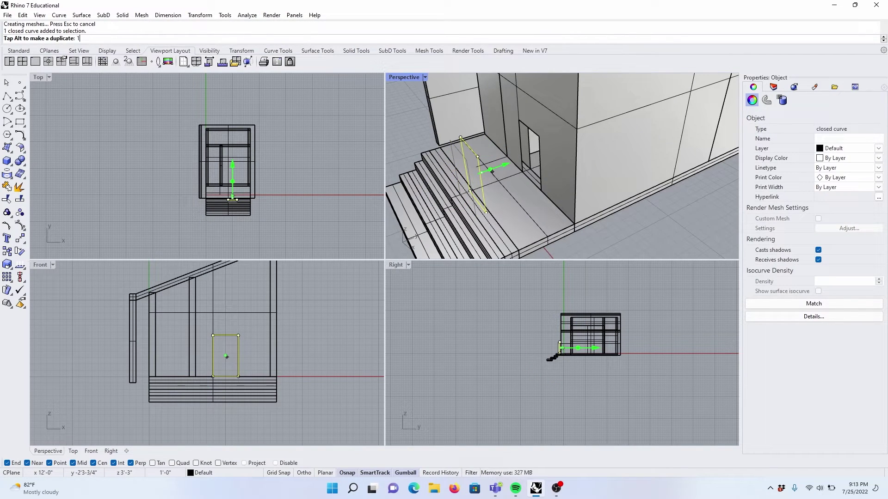
type("1'")
key("Return")
scroll(494, 175, "down", 5)
right_click_drag(493, 175, 663, 209)
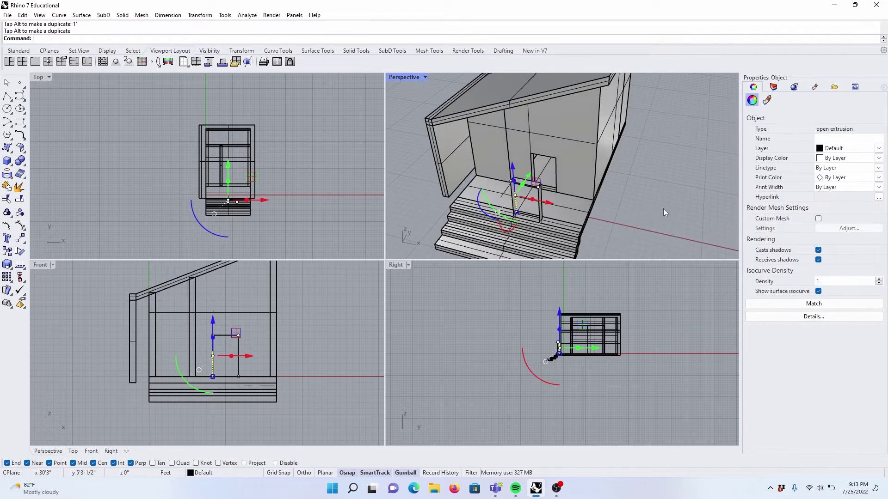
left_click(663, 209)
- Move the extruded door frame from its corner into the doorway opening in the front wall
scroll(518, 181, "up", 9)
left_click(542, 157)
right_click_drag(547, 254, 533, 228)
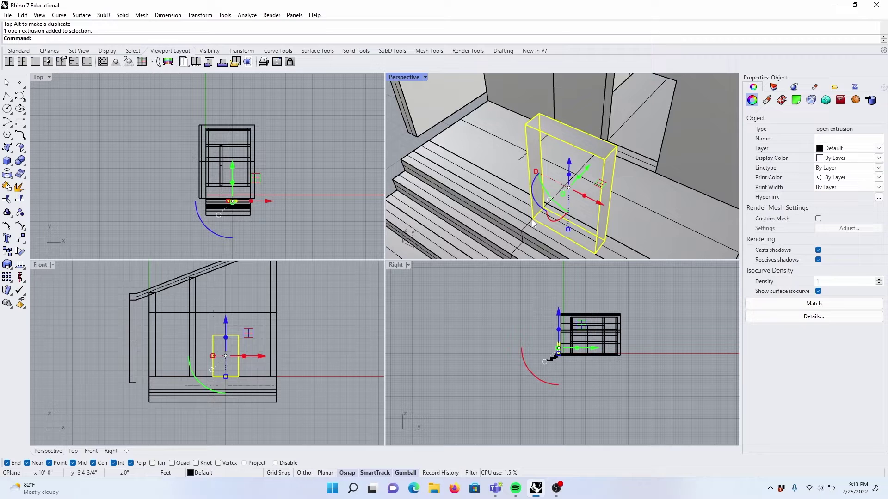
left_click_drag(533, 224, 620, 159)
scroll(538, 202, "down", 9)
right_click_drag(539, 203, 602, 189)
left_click(579, 220)
key("Escape")
scroll(551, 163, "up", 8)
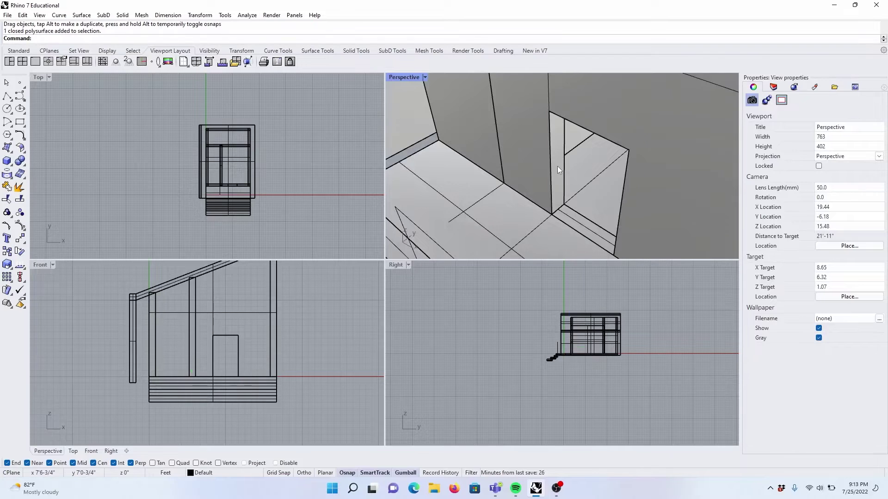
left_click(557, 167)
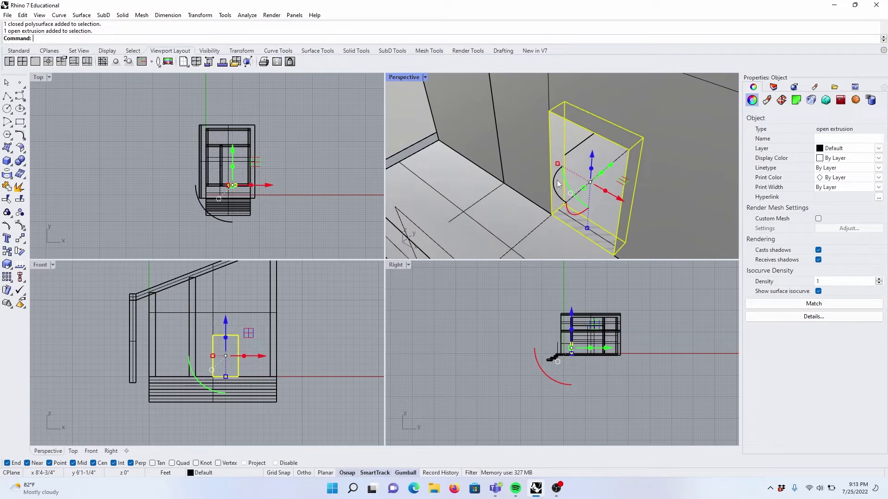
scroll(556, 137, "down", 3)
type("Offset")
key("Return")
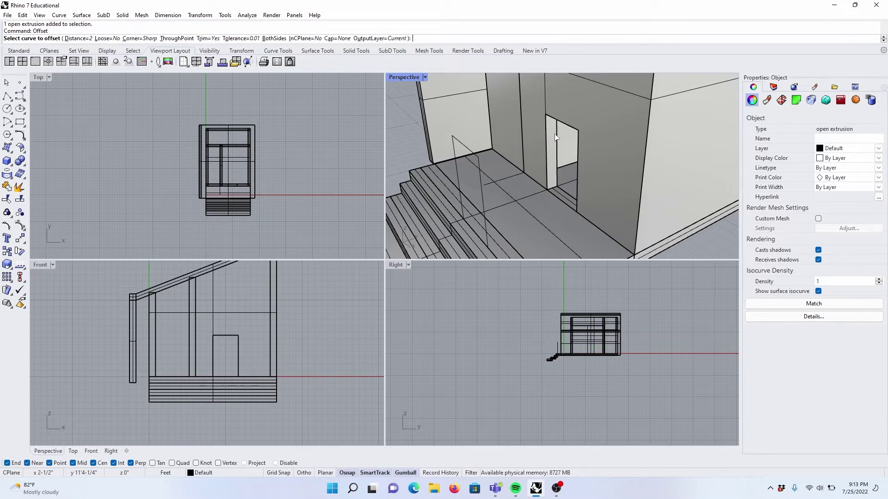
key("Escape")
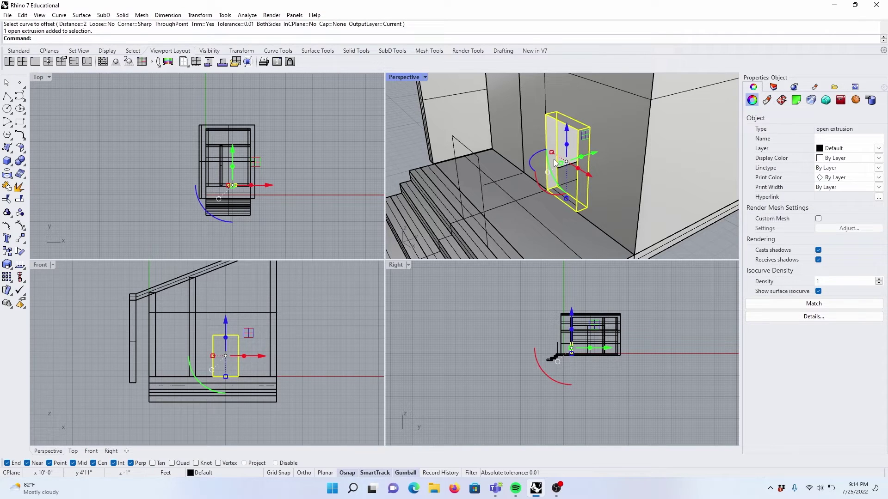
- Offset the door frame surface inward by 1" as a solid with OffsetSrf
type("OffsetSrf")
key("Return")
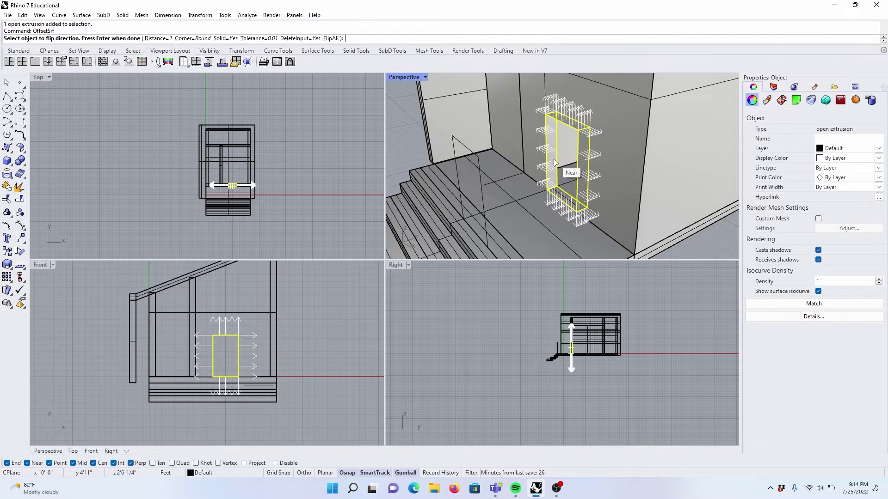
scroll(555, 163, "up", 3)
type("1\"")
key("Return")
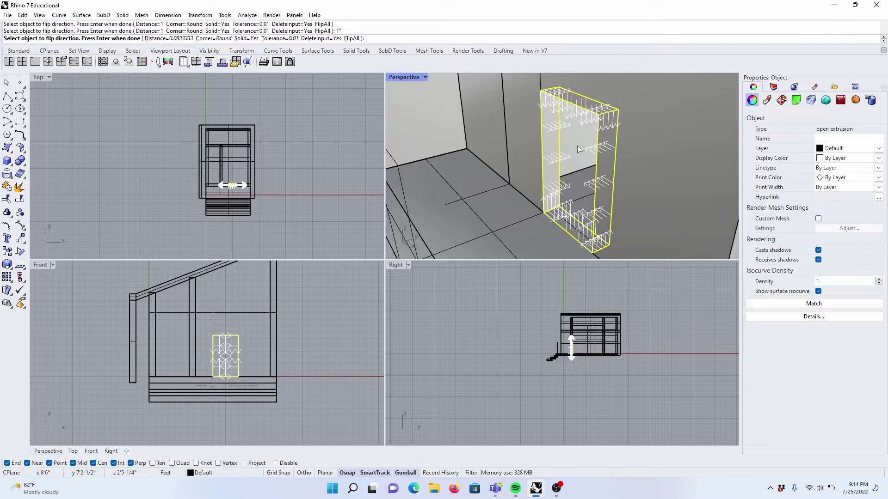
key("Return")
- Scale the door frame slightly in depth so it projects from the front wall
scroll(578, 146, "down", 7)
right_click_drag(577, 146, 647, 165)
left_click(693, 166)
scroll(692, 165, "up", 3)
scroll(569, 157, "up", 6)
left_click(573, 155)
scroll(517, 134, "up", 3)
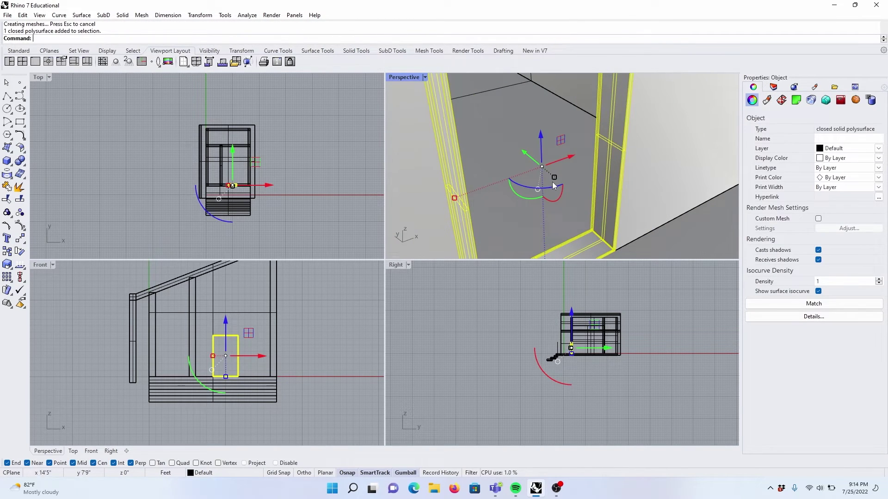
left_click_drag(554, 178, 557, 180)
scroll(579, 141, "down", 7)
left_click(694, 133)
- Create a planar surface from the door rectangle standing at the porch's front edge
scroll(689, 135, "down", 2)
right_click_drag(685, 137, 643, 147)
left_click(652, 142)
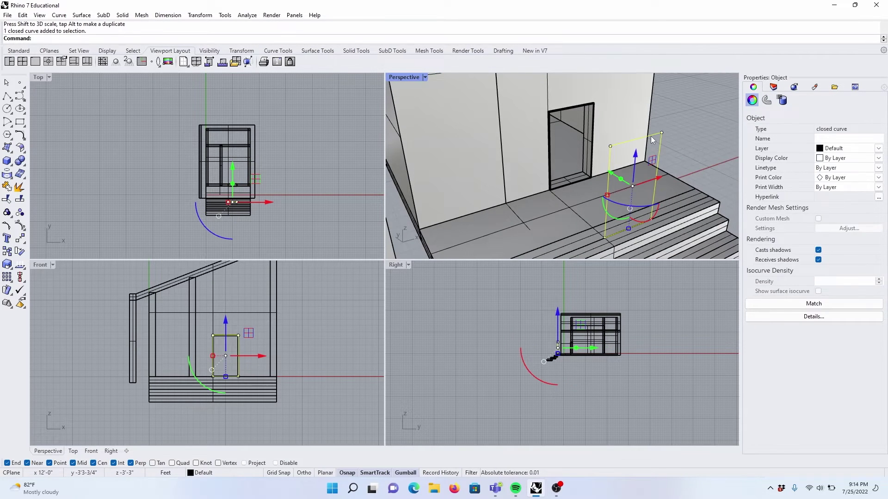
key("Return")
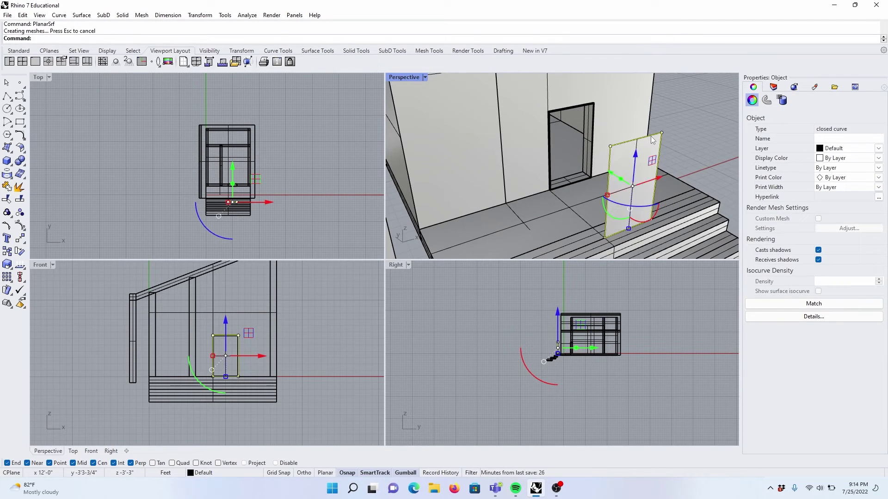
- Move the planar surface into the door frame and extrude it slightly into a thin solid door panel
left_click(706, 130)
left_click(645, 231)
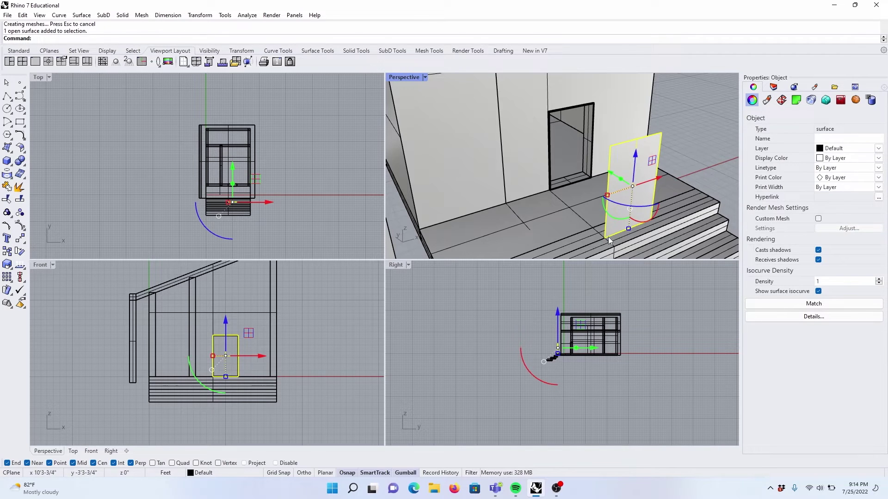
left_click_drag(605, 240, 533, 190)
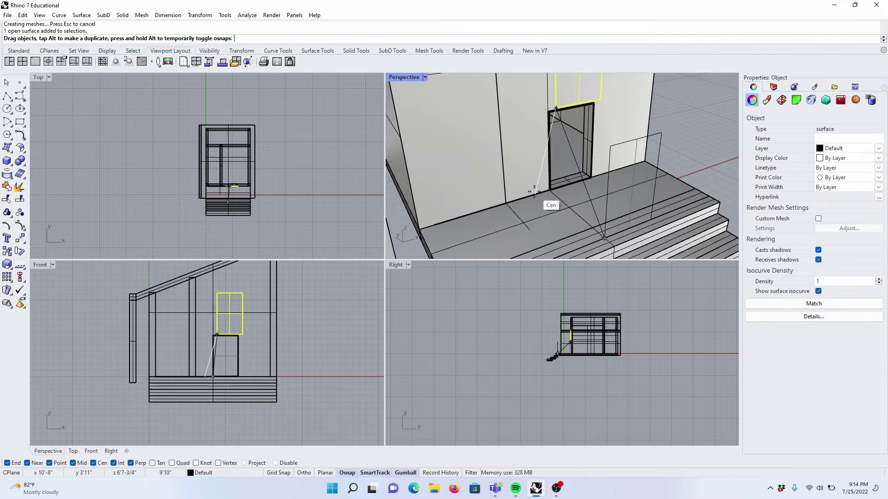
key("Escape")
scroll(660, 223, "up", 9)
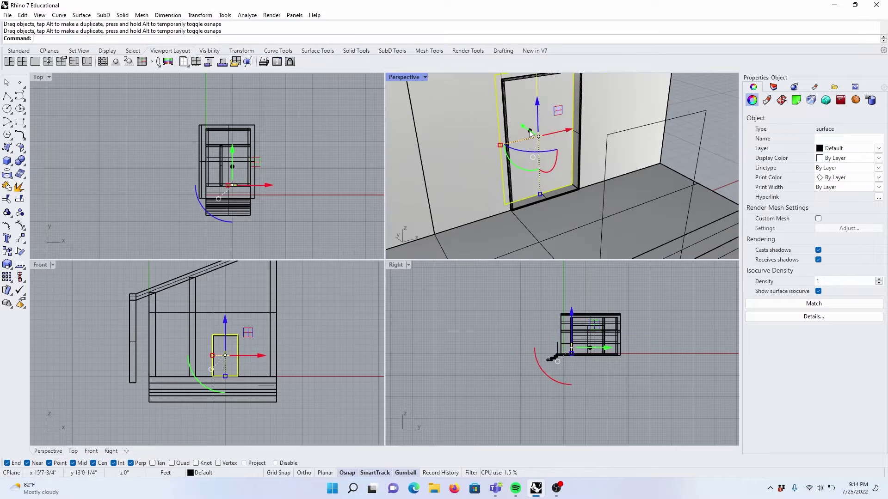
mouse_move(531, 131)
left_mouse_down()
mouse_move(550, 143)
mouse_move(530, 131)
left_mouse_up()
scroll(607, 163, "down", 7)
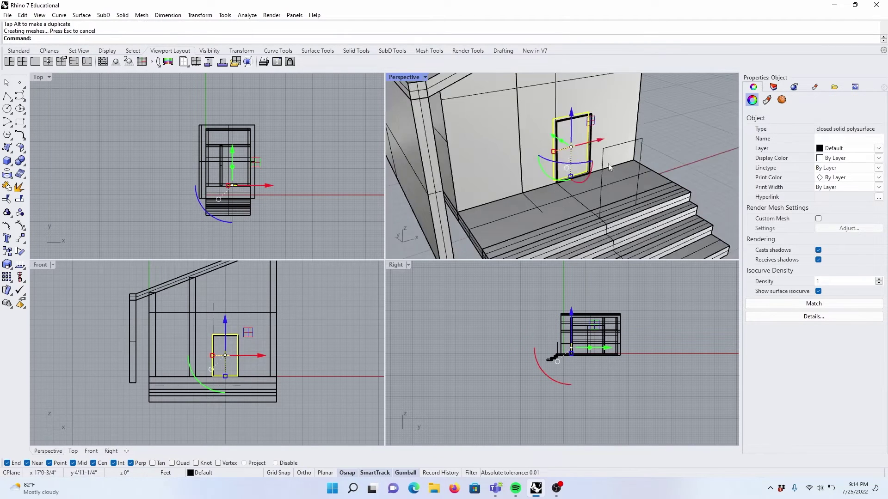
- Delete the leftover door rectangle curve on the porch
right_click_drag(610, 166, 572, 177)
left_click(504, 189)
left_click(509, 184)
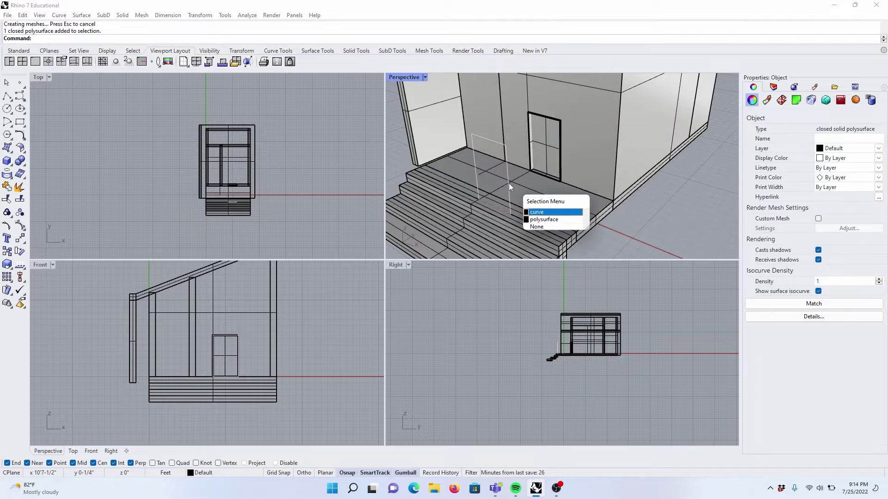
left_click(536, 212)
key("Delete")
- Try to draw a window rectangle on the upper part of the side wall in the Right view
scroll(504, 191, "down", 4)
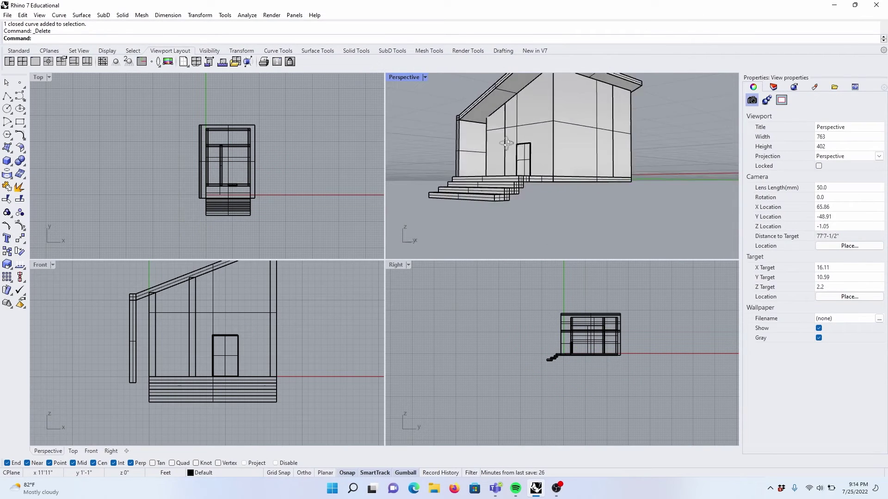
right_click_drag(506, 144, 347, 232)
scroll(238, 362, "down", 4)
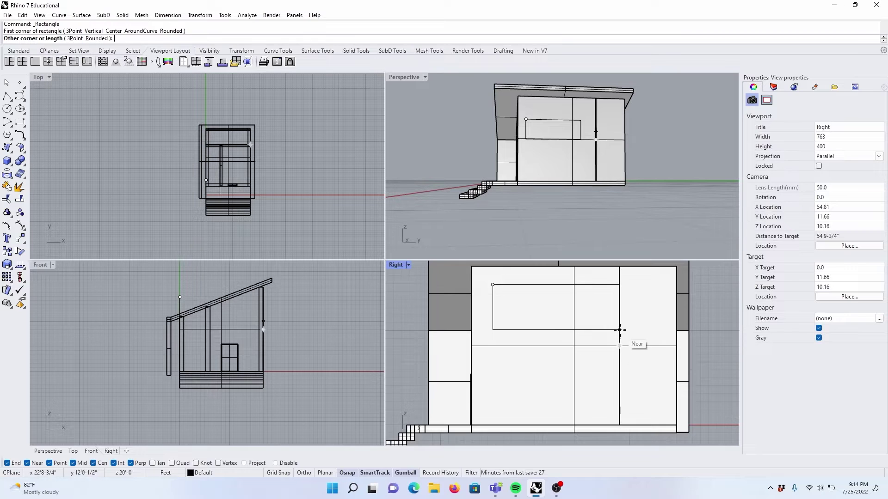
left_click(619, 330)
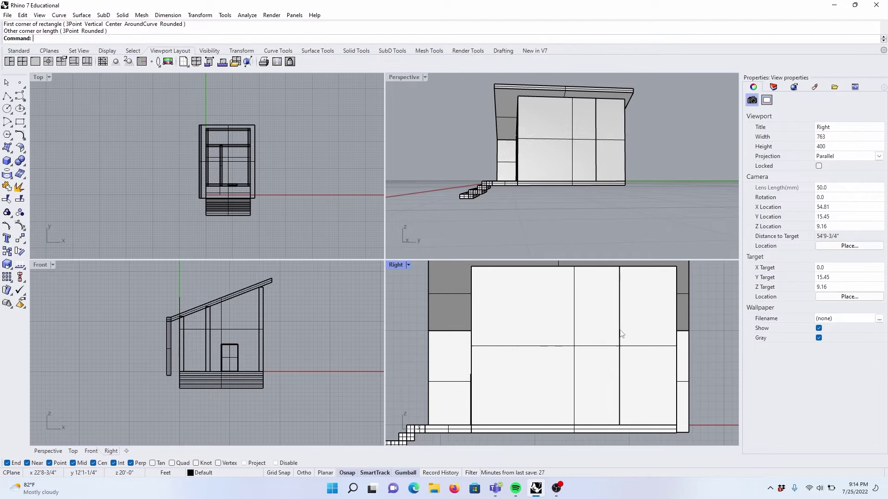
left_click(497, 321)
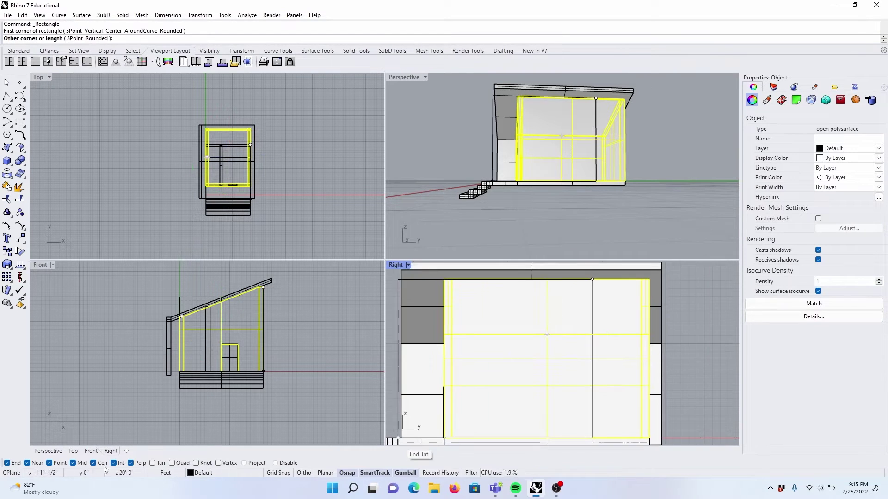
- Turn off the Center object snap and draw a wide window rectangle on the upper side wall
left_click(93, 463)
left_click(452, 351)
left_click(582, 350)
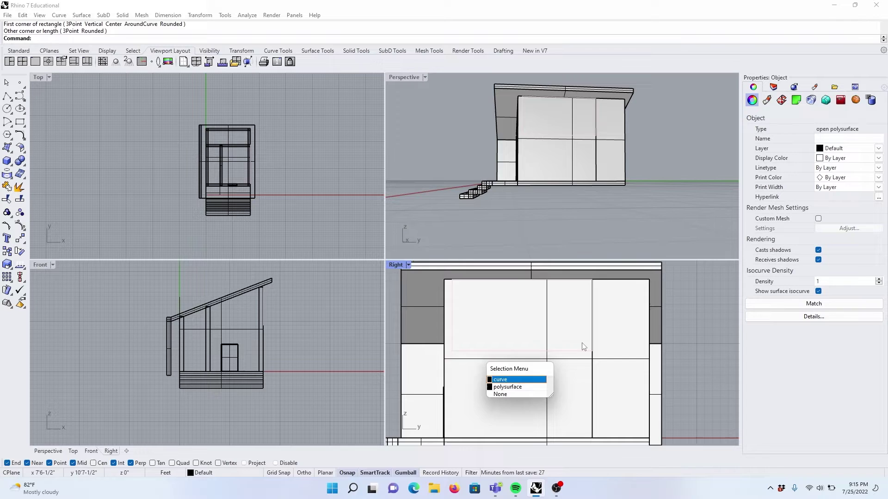
- Shrink the window rectangle and reposition it within the upper part of the side wall
left_click(531, 379)
scroll(562, 356, "down", 2)
scroll(515, 320, "up", 6)
left_click_drag(546, 387, 546, 376)
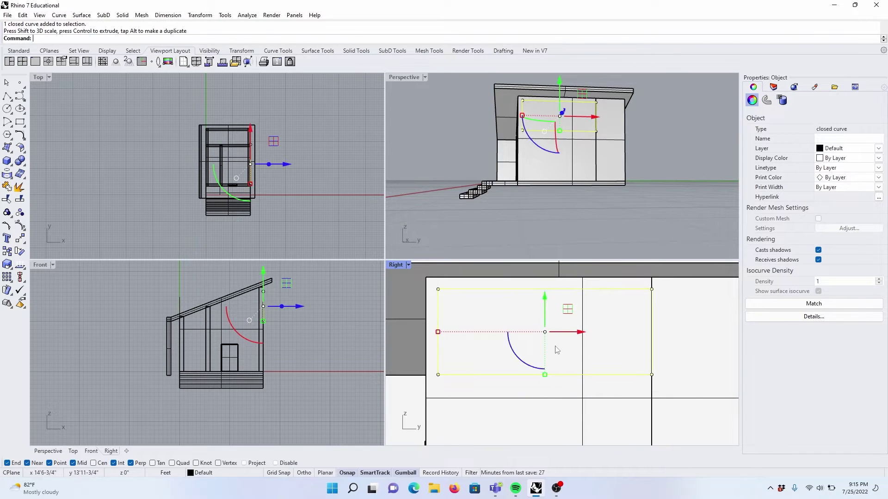
left_click_drag(546, 314, 545, 315)
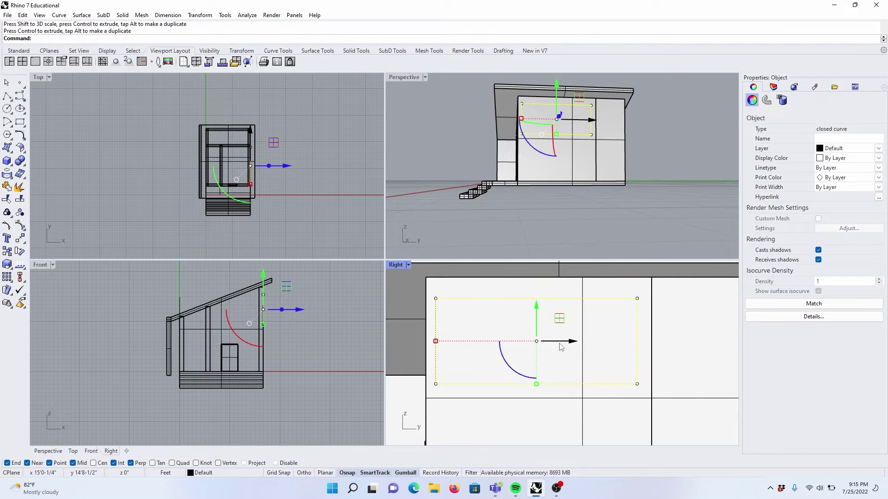
- Trim both faces of the side wall with the window rectangle to cut the window opening
key("ctrl+t")
left_click(561, 355)
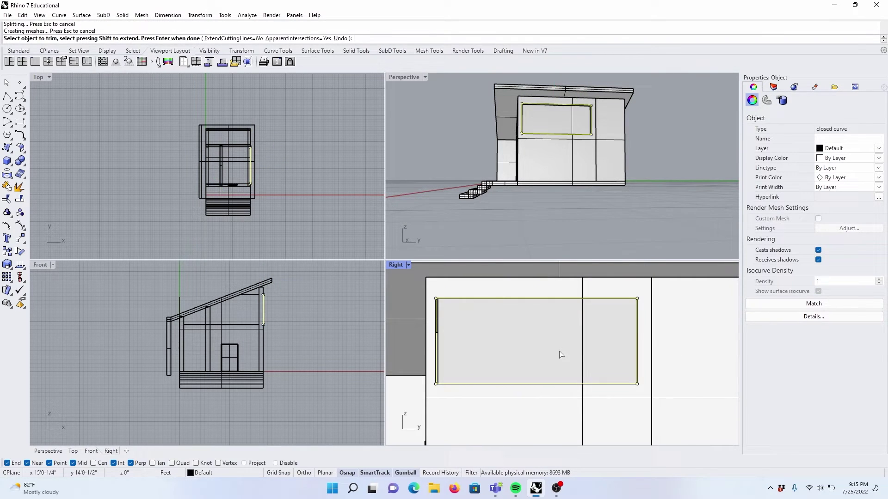
left_click(562, 352)
scroll(546, 335, "down", 6)
right_click_drag(547, 335, 536, 286)
right_click_drag(571, 151, 662, 215)
scroll(570, 154, "up", 8)
right_click_drag(571, 154, 612, 192)
key("Return")
- Extrude the window rectangle 1' inward through the side wall's thickness
scroll(602, 165, "up", 5)
left_click_drag(567, 151, 551, 147)
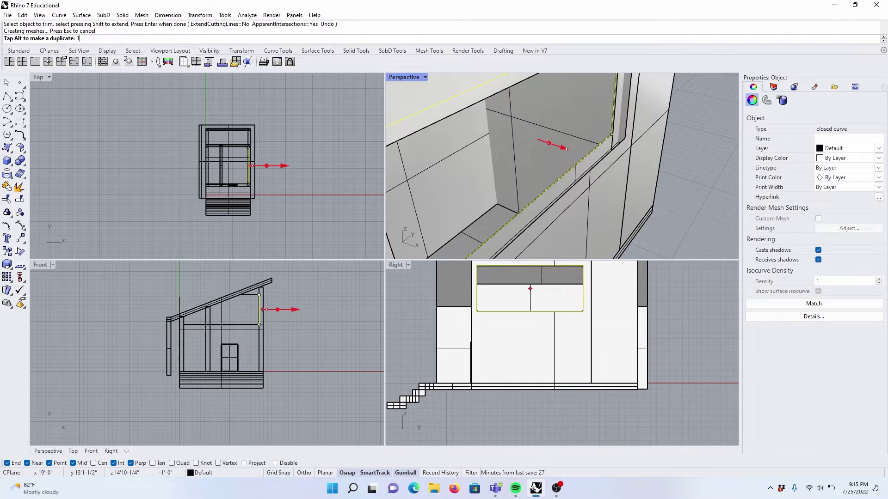
key("Return")
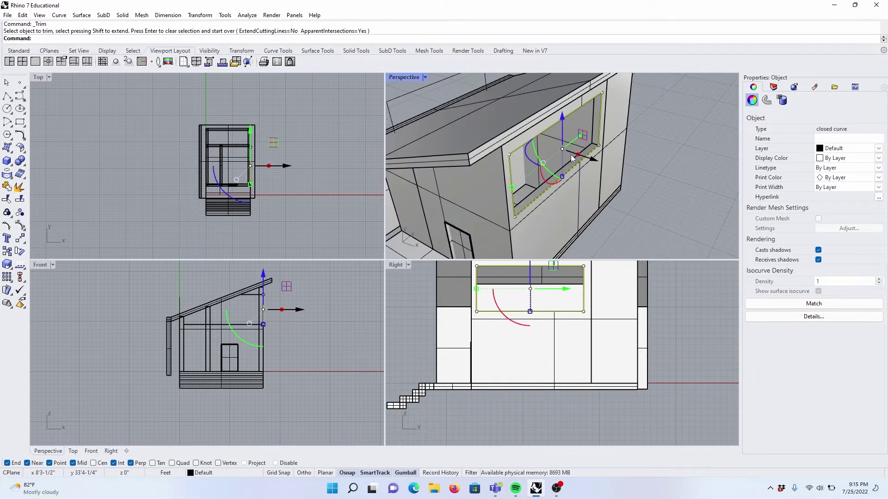
- Move the window rectangle inward through the opening, close to the side wall's inner face
left_click_drag(578, 154, 569, 151)
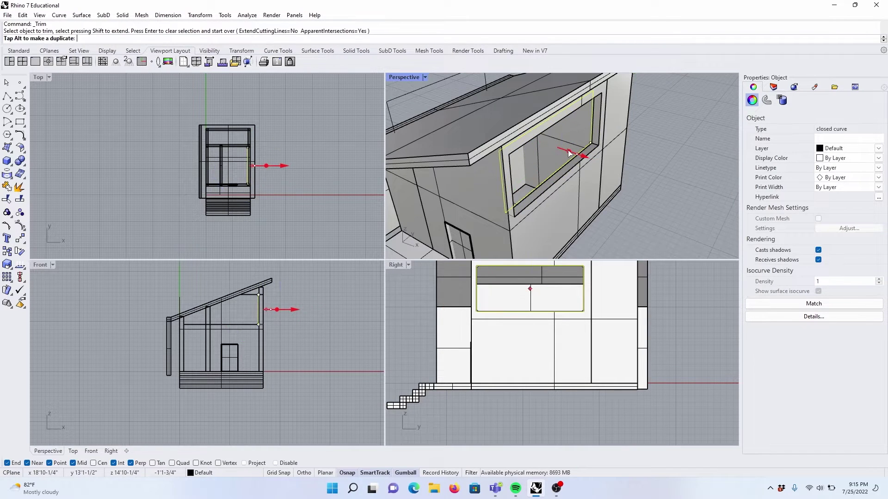
key("Return")
scroll(569, 153, "up", 4)
right_click_drag(569, 153, 657, 171)
scroll(559, 140, "down", 4)
left_click(673, 159)
scroll(647, 169, "down", 4)
scroll(595, 135, "up", 6)
right_click_drag(614, 153, 615, 176)
- Lengthen the window opening's lining extrusion outward so that it projects slightly past the wall's outer face
left_click(615, 175)
left_click(643, 198)
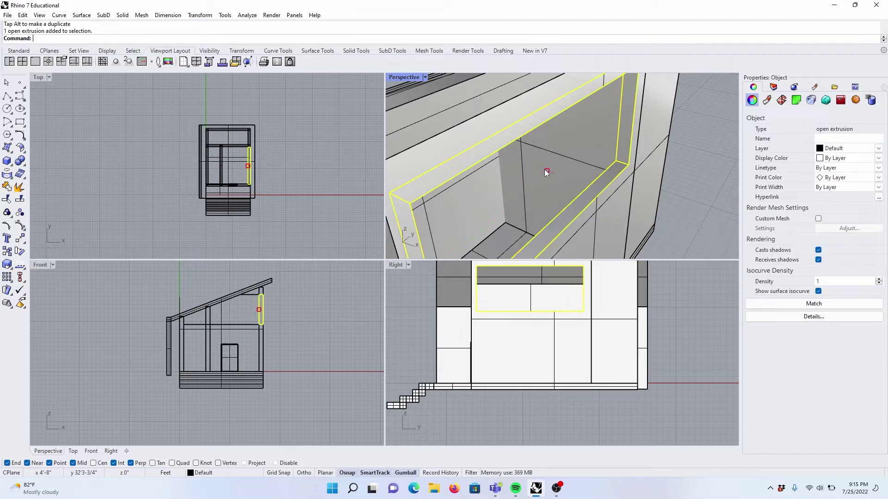
scroll(545, 169, "down", 8)
right_click_drag(569, 172, 610, 157)
left_click(662, 209)
scroll(607, 205, "up", 4)
right_click_drag(606, 205, 566, 150)
scroll(569, 155, "up", 6)
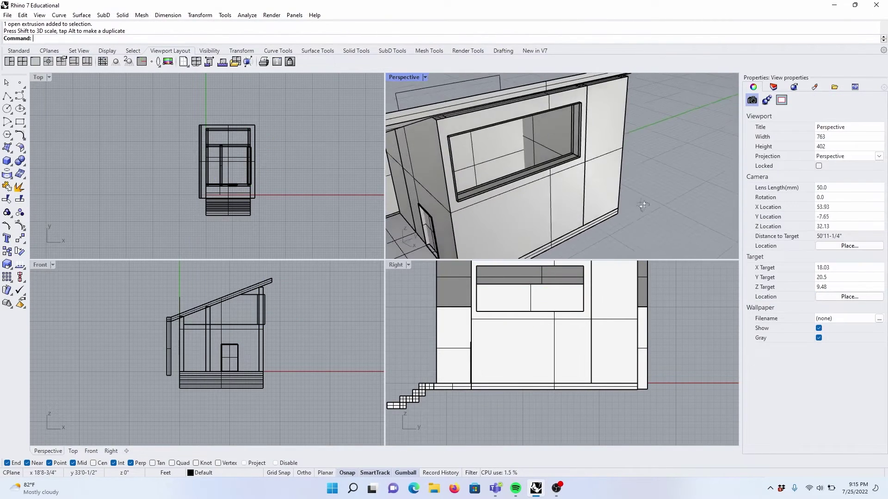
- Duplicate both border curves of the window lining and bring them closer together within the opening
left_click(584, 173)
type("Dup")
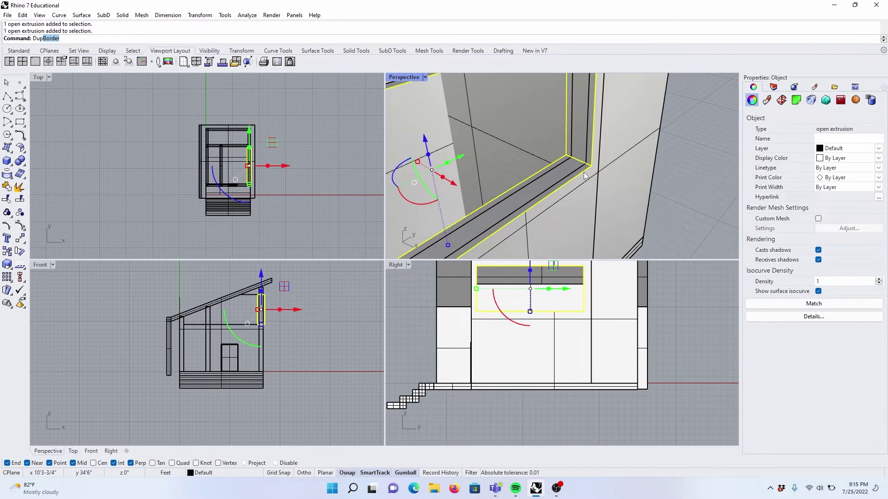
type("Border")
key("Return")
scroll(453, 176, "down", 3)
left_click_drag(519, 191, 529, 196)
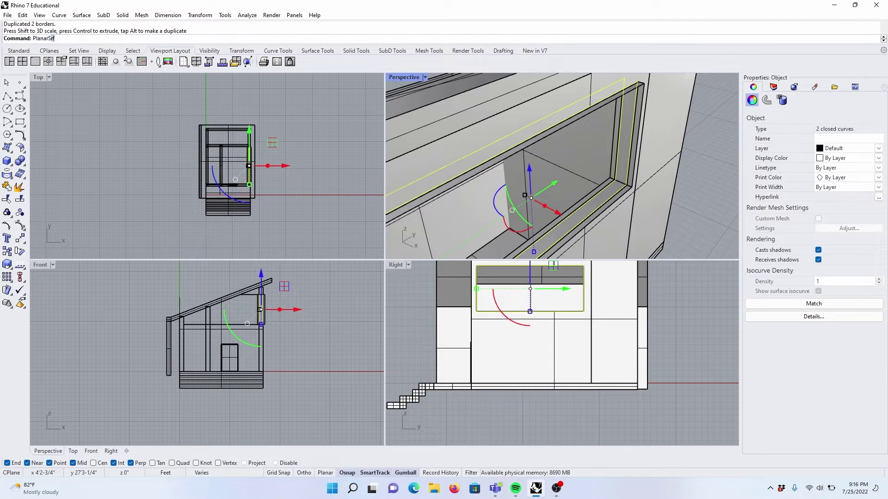
- Fill the duplicated window borders with planar surfaces and delete the border curves
key("Return")
scroll(529, 194, "up", 2)
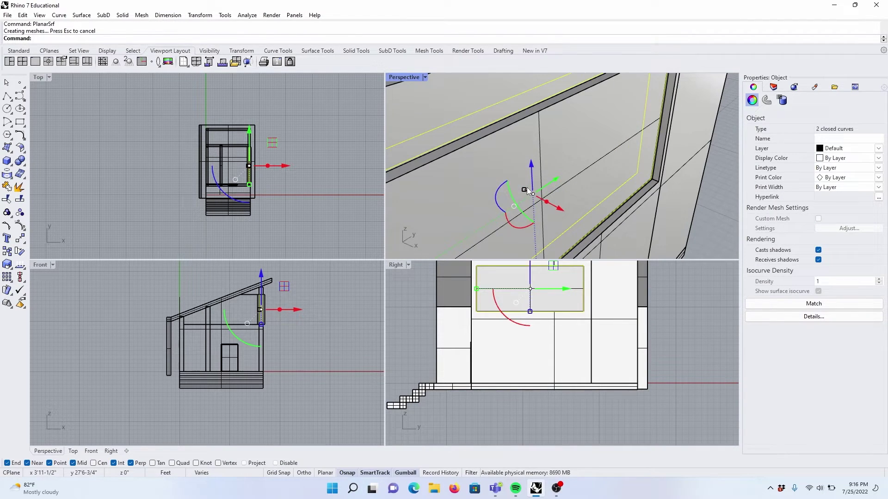
scroll(528, 189, "down", 3)
key("Delete")
- Shift the window pane surface slightly outward within the lining
left_click(567, 183)
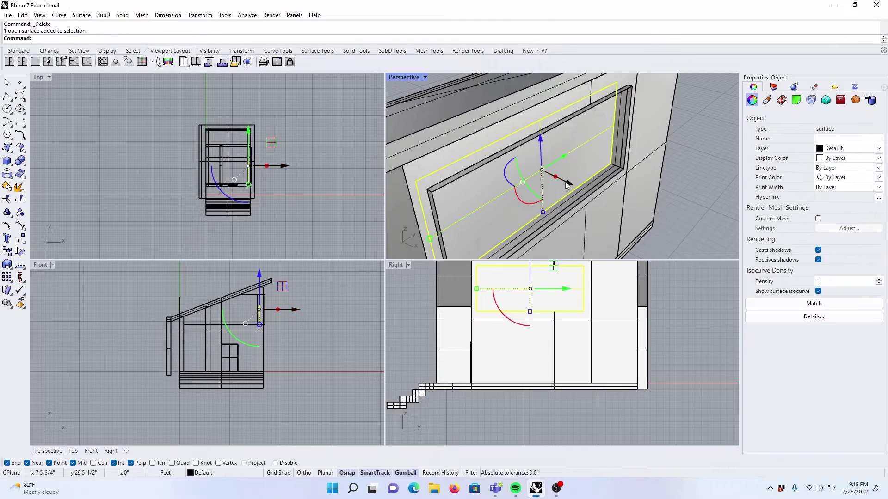
left_click_drag(567, 184, 574, 186)
key("Escape")
scroll(574, 187, "down", 8)
right_click_drag(596, 189, 676, 199)
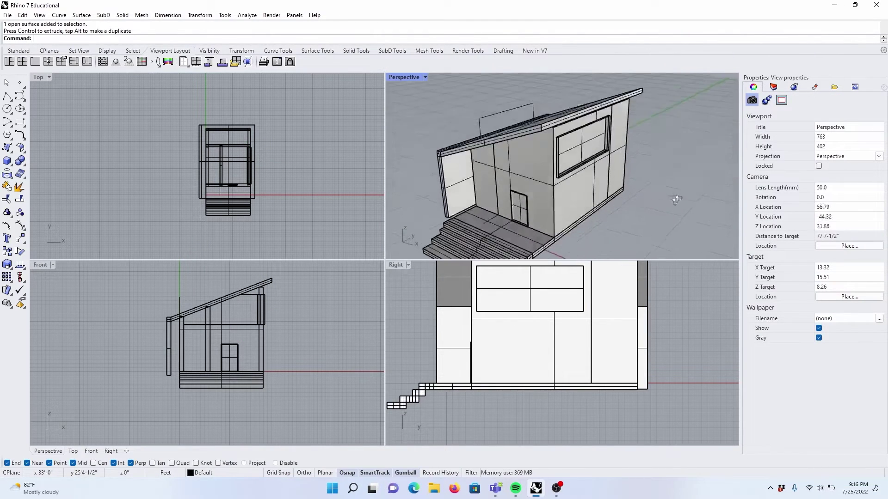
- Offset the window lining surface by 2" as a solid to form the window frame
scroll(544, 167, "up", 10)
left_click(539, 167)
type("Of")
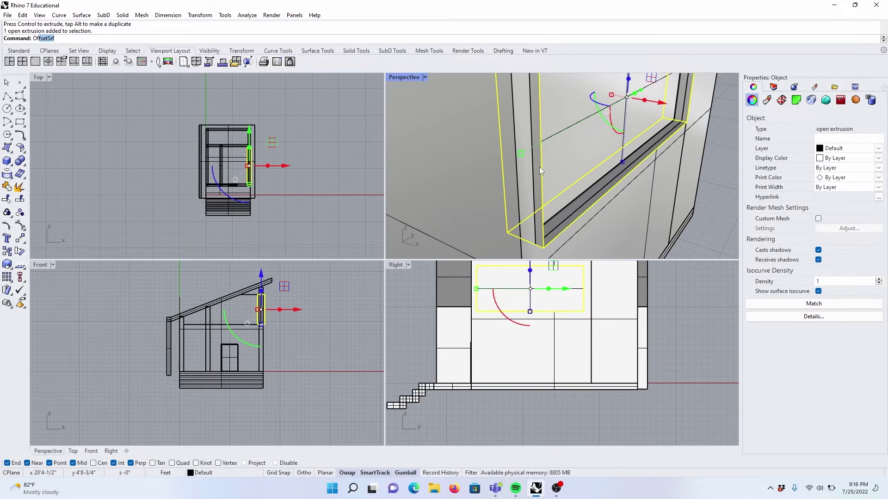
type("fset")
key("Return")
scroll(540, 170, "down", 5)
type("2\"")
key("Return")
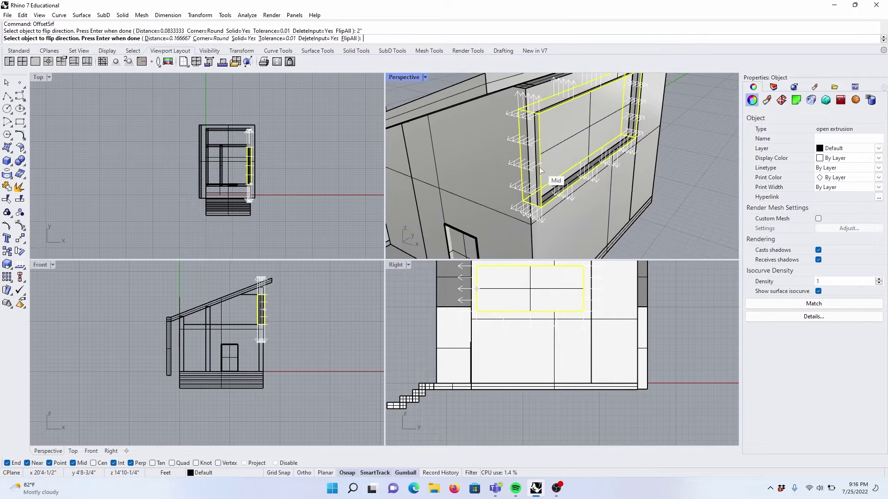
key("Return")
scroll(546, 170, "down", 6)
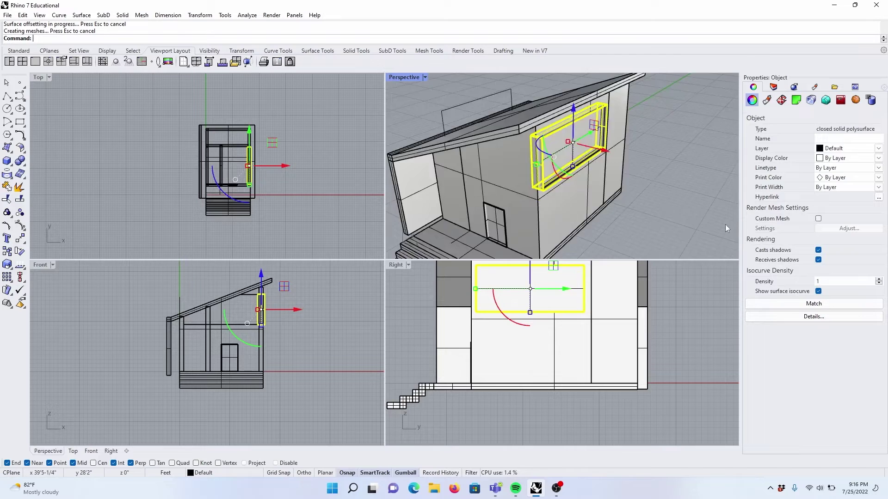
- Delete the leftover rectangular outline standing above the roof
right_click_drag(725, 224, 707, 189)
scroll(561, 178, "down", 3)
right_click_drag(561, 178, 623, 202)
left_click(624, 202)
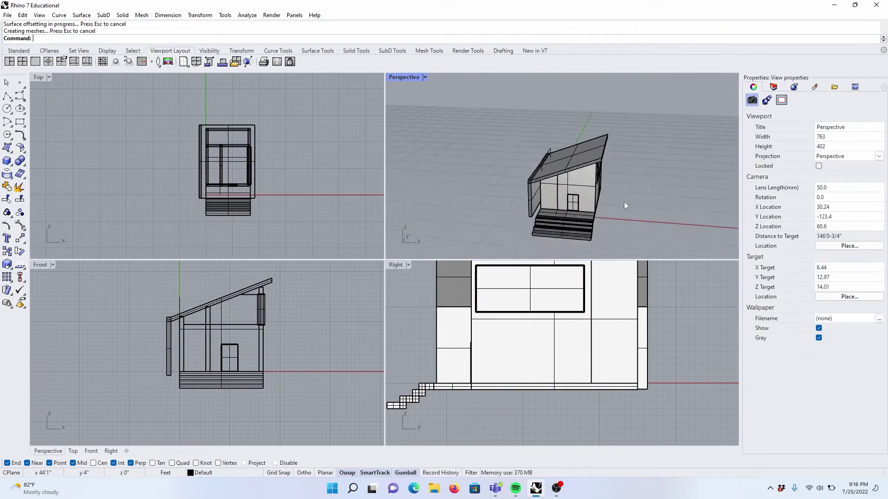
scroll(564, 167, "up", 6)
left_click(529, 149)
key("Delete")
scroll(527, 146, "down", 5)
right_click_drag(527, 145, 611, 225)
scroll(518, 219, "up", 6)
- Draw a polyline along the floor slab's top edge from the front steps to the house's rear corner on the window side
left_click(7, 96)
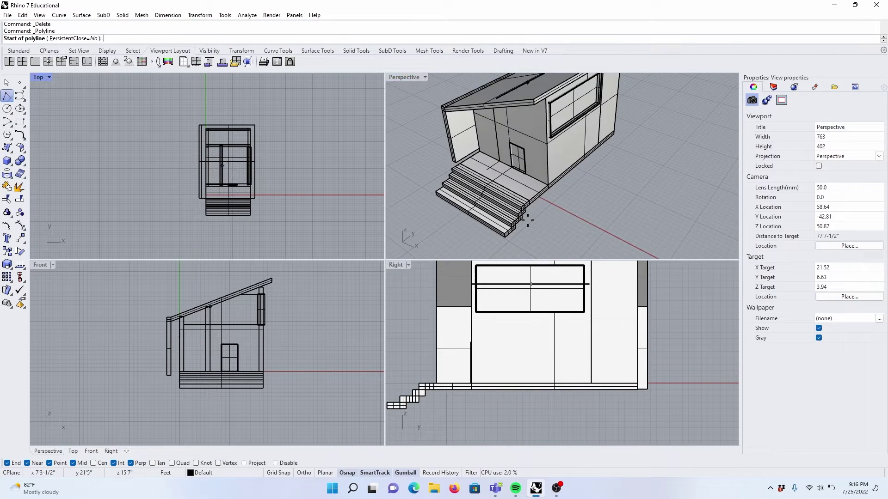
scroll(477, 203, "up", 3)
left_click(469, 196)
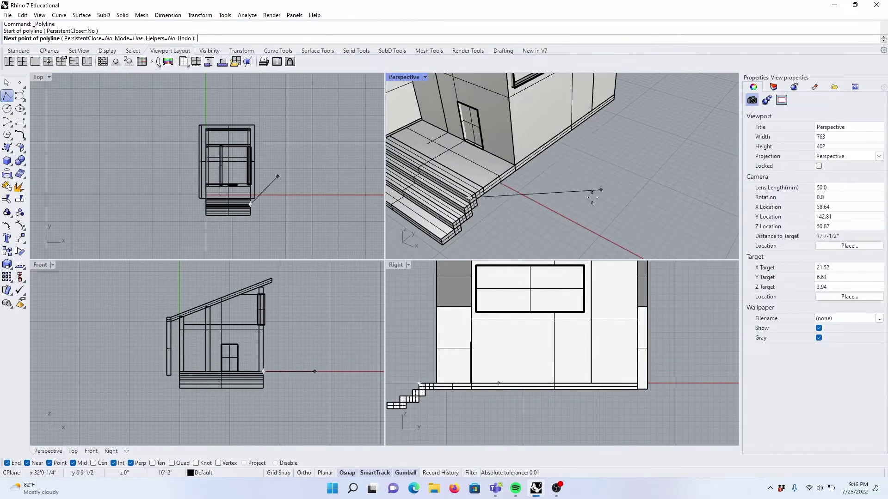
scroll(592, 198, "down", 4)
right_click_drag(601, 203, 607, 214)
scroll(613, 208, "up", 5)
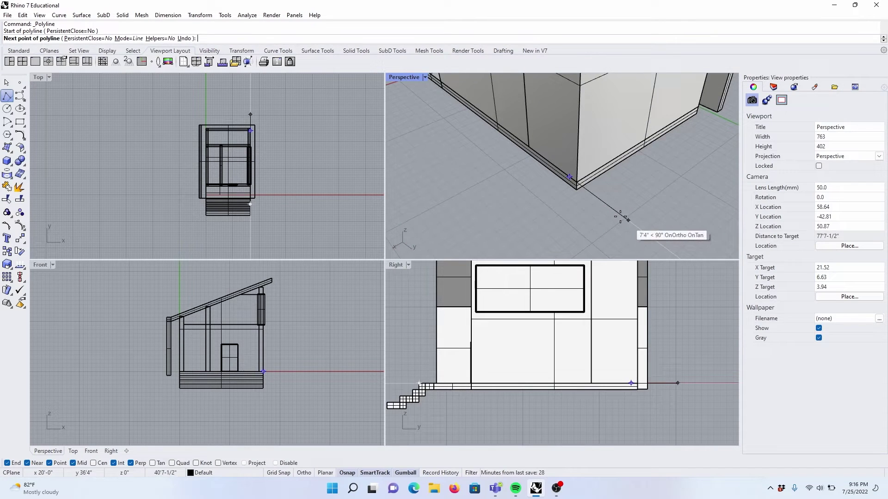
left_click(586, 185)
scroll(587, 185, "down", 5)
key("Return")
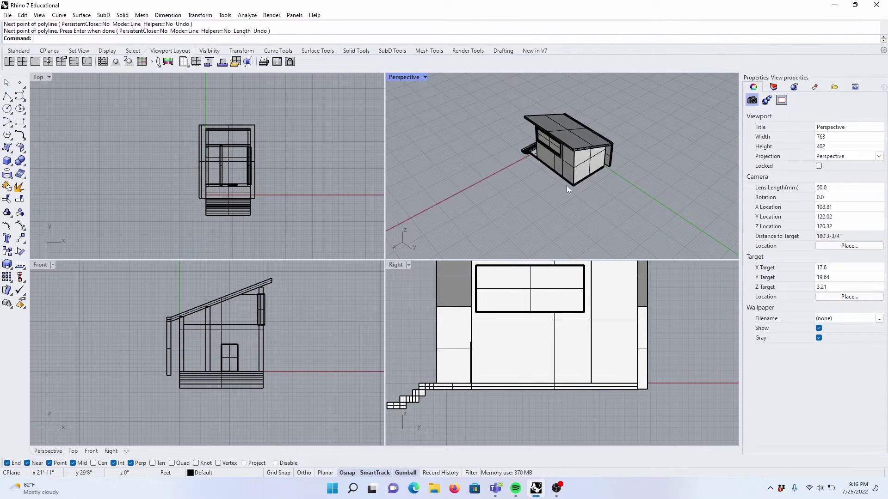
- Duplicate the porch and house floor edges on the window side and extrude them outward as flat ground surfaces
scroll(571, 173, "up", 6)
right_click_drag(571, 171, 666, 166)
left_click(551, 159)
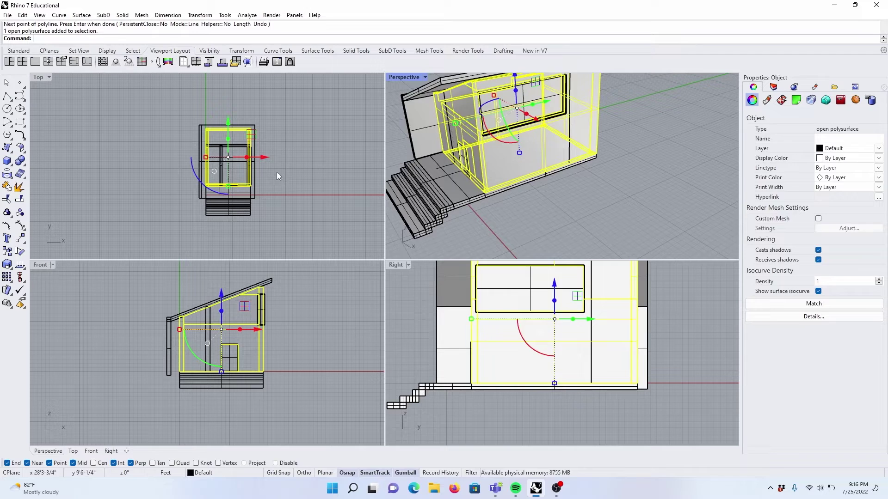
key("Escape")
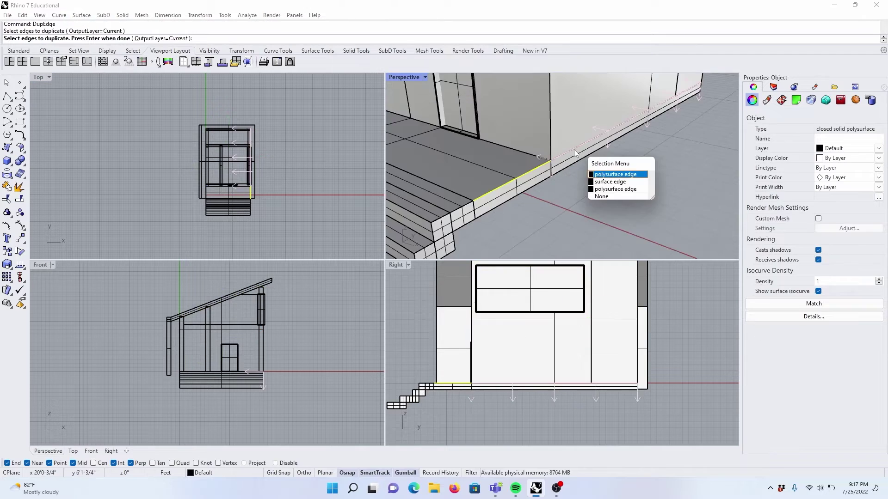
left_click(603, 172)
scroll(600, 163, "down", 6)
key("Return")
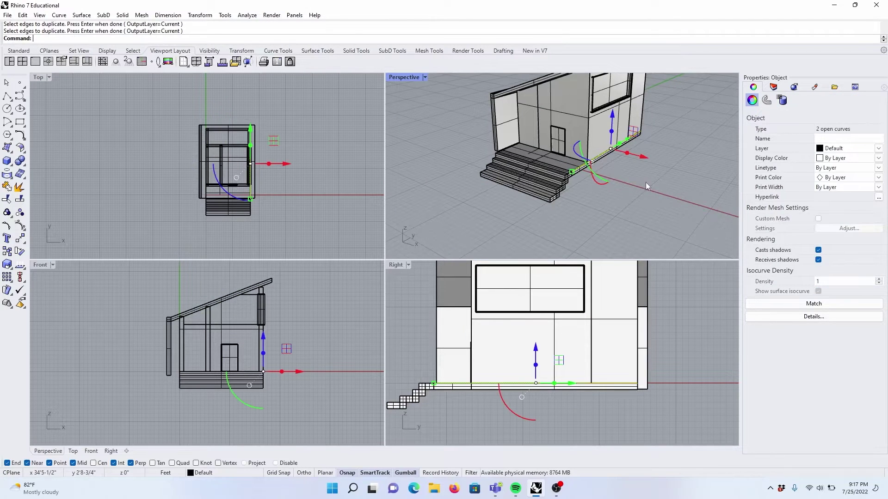
left_click_drag(627, 153, 663, 201)
scroll(507, 220, "up", 4)
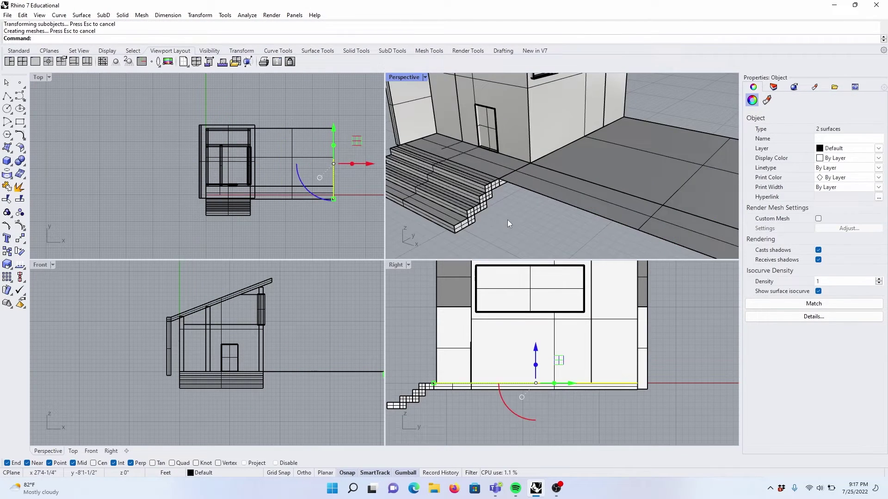
left_click(507, 221)
scroll(518, 195, "down", 6)
- Extrude the front edge of the window-side ground forward and lower it to form a downward slope
left_click(519, 181, "ctrl+shift")
scroll(521, 183, "down", 5)
right_click_drag(576, 202, 505, 178)
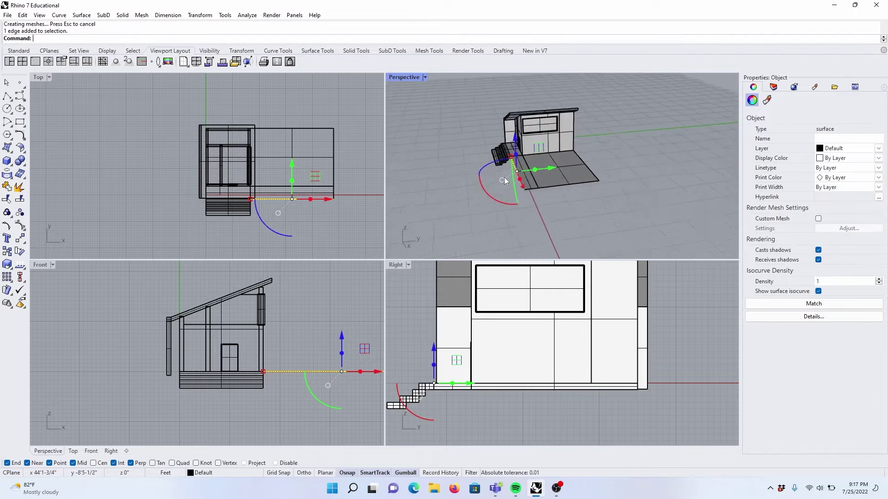
scroll(505, 180, "up", 1)
left_click_drag(539, 170, 462, 183)
left_click_drag(414, 156, 418, 177)
right_click_drag(631, 172, 495, 176)
left_click(570, 213)
scroll(572, 188, "up", 6)
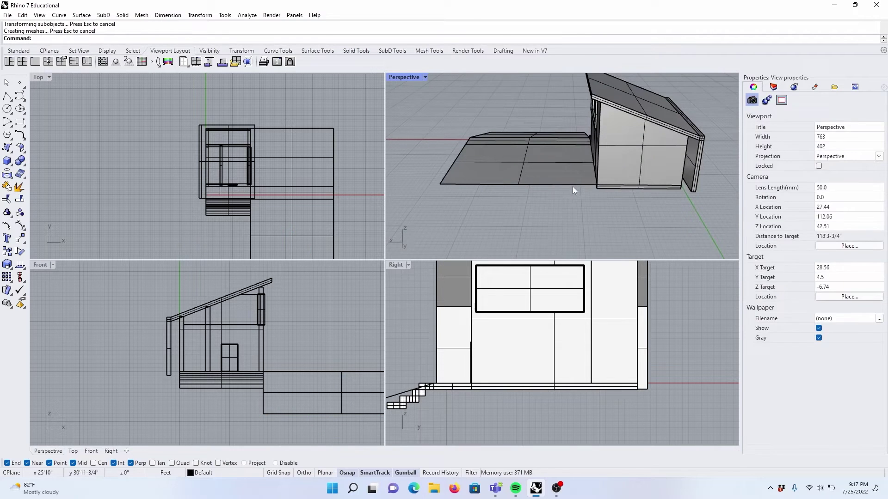
- Extrude the rear edge of the window-side ground backward past the house
left_click(572, 187, "ctrl+shift")
scroll(572, 188, "down", 3)
right_click_drag(557, 206, 626, 217)
left_click_drag(609, 202, 646, 227)
right_click_drag(647, 222, 523, 208)
scroll(514, 199, "down", 4)
- Extrude the side edge of the rear ground strip across behind the house to beyond its opposite side
left_click(486, 181, "ctrl+shift")
left_click_drag(477, 171, 509, 199)
right_click_drag(583, 229, 486, 218)
scroll(490, 148, "up", 4)
- Extrude the front edge of the ground behind the house forward to the front steps
left_click(488, 130, "ctrl+shift")
left_click_drag(506, 109, 555, 135)
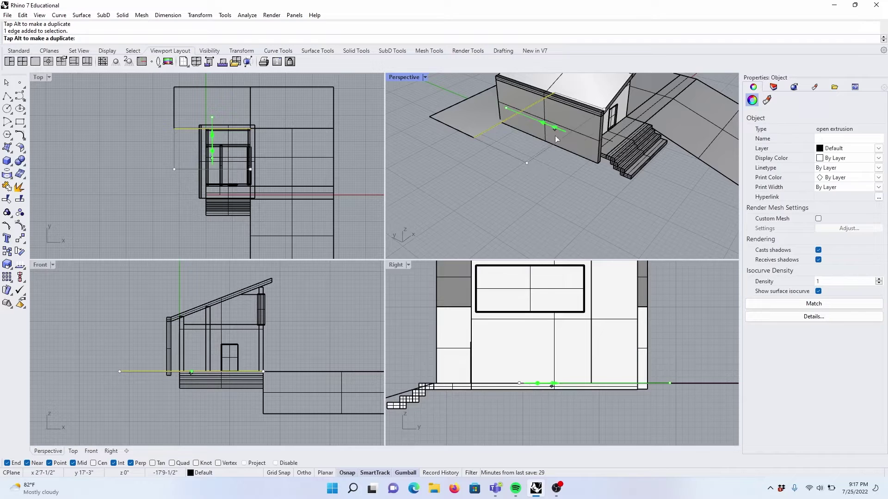
key("Escape")
right_click_drag(590, 160, 643, 207)
left_click(629, 157, "ctrl+shift")
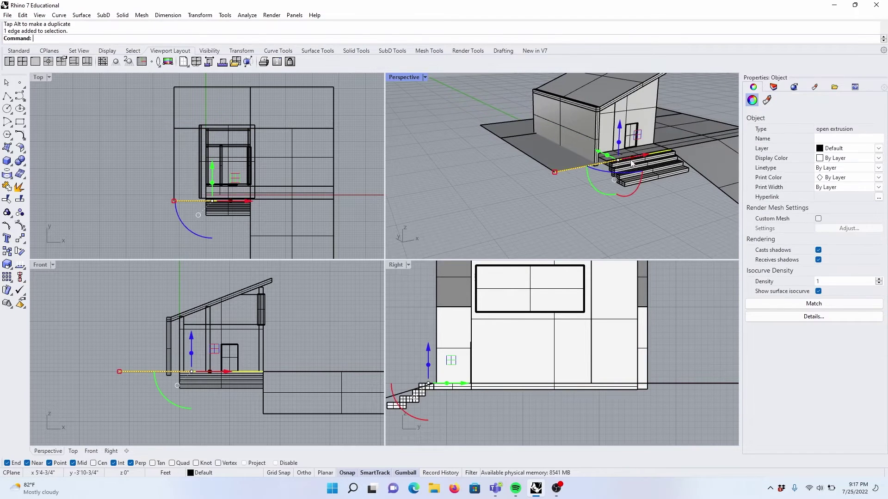
scroll(587, 205, "up", 3)
right_click_drag(694, 189, 465, 187)
left_click(619, 201, "ctrl+shift")
key("Escape")
- Extrude the lowest step's bottom front edge forward to create a flat path in front of the stairs
scroll(532, 185, "down", 6)
right_click_drag(513, 203, 646, 186)
scroll(646, 186, "up", 4)
scroll(645, 187, "up", 2)
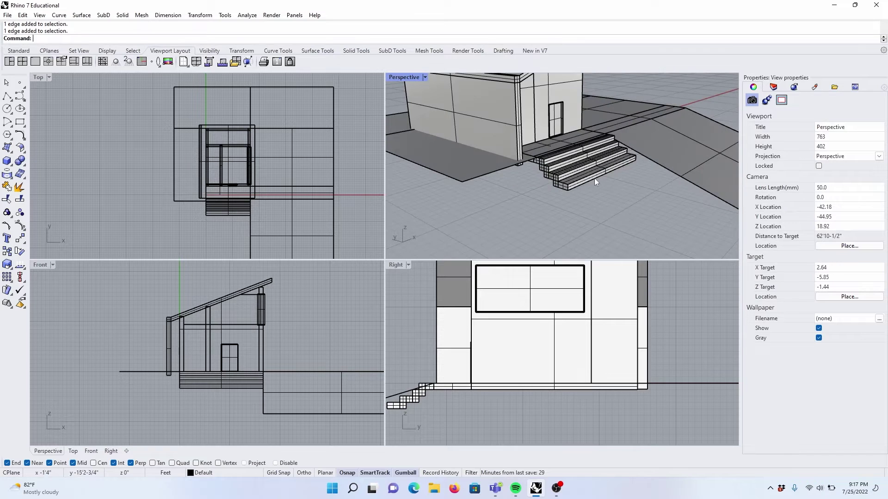
left_click(595, 179, "ctrl+shift")
right_click_drag(543, 207, 606, 198)
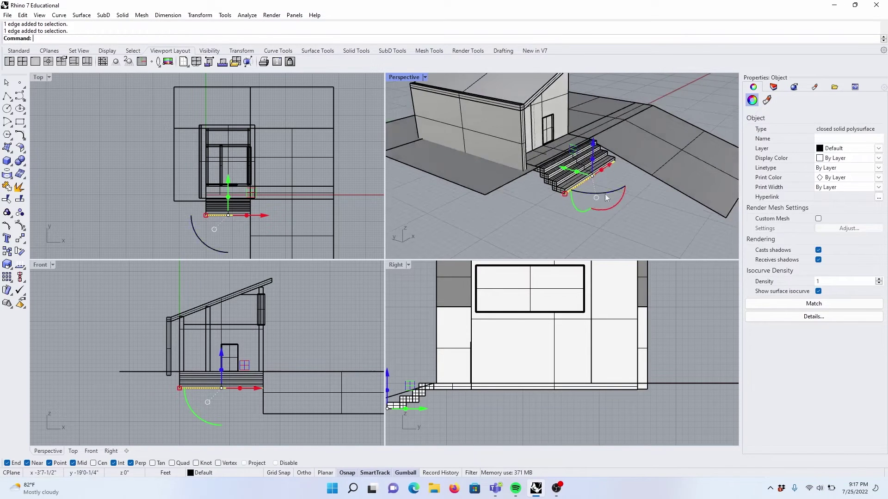
left_click_drag(581, 176, 673, 206)
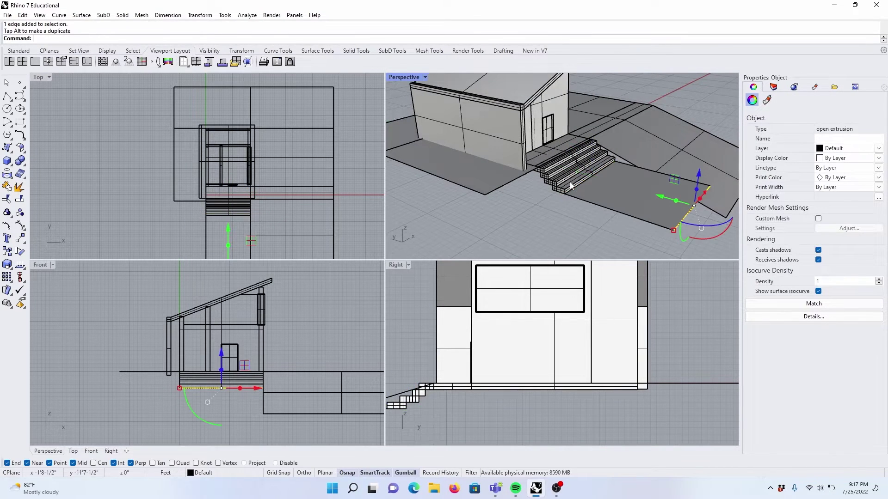
- Shorten the front path by moving its far edge back toward the steps
scroll(572, 186, "down", 5)
right_click_drag(684, 224, 703, 226)
left_click_drag(604, 182, 585, 177)
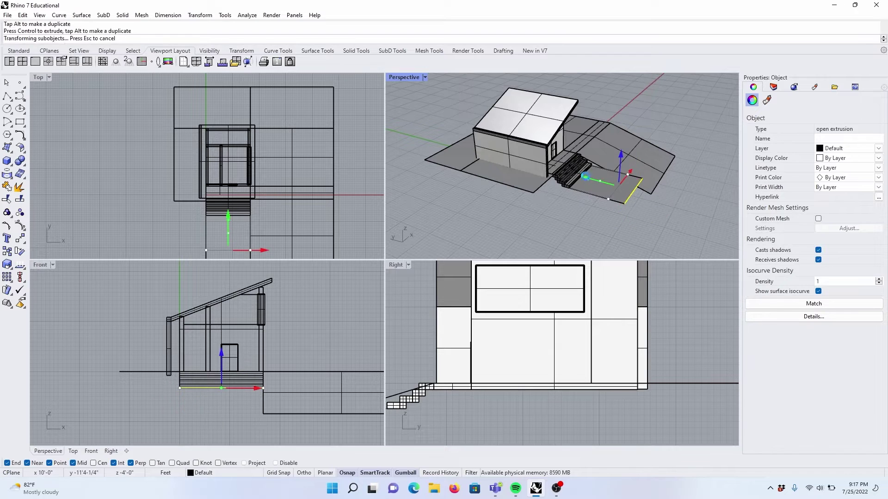
left_click(675, 224)
scroll(522, 183, "up", 5)
scroll(554, 192, "down", 5)
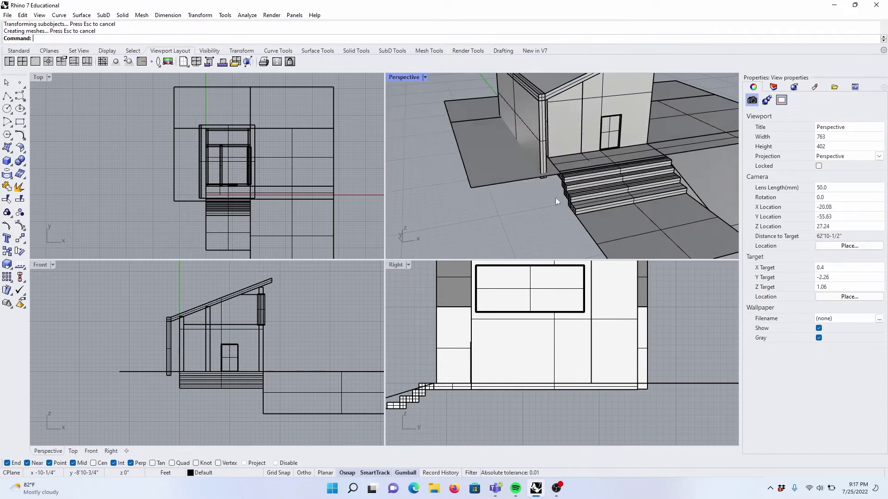
- Scale the ground surface under the house in one direction with Scale1D so it ends at the near side of the steps
left_click(611, 149)
type("scale1d")
key("Return")
left_click(469, 187)
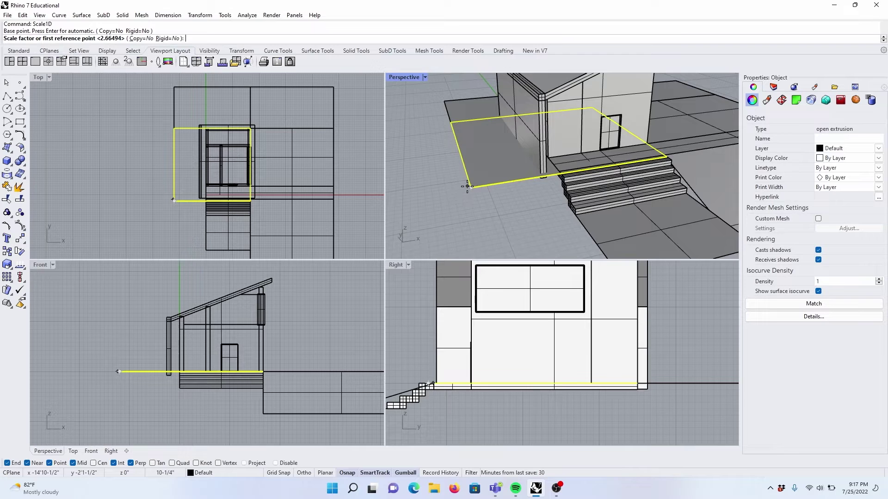
scroll(665, 160, "up", 4)
left_click(689, 165)
scroll(688, 165, "down", 5)
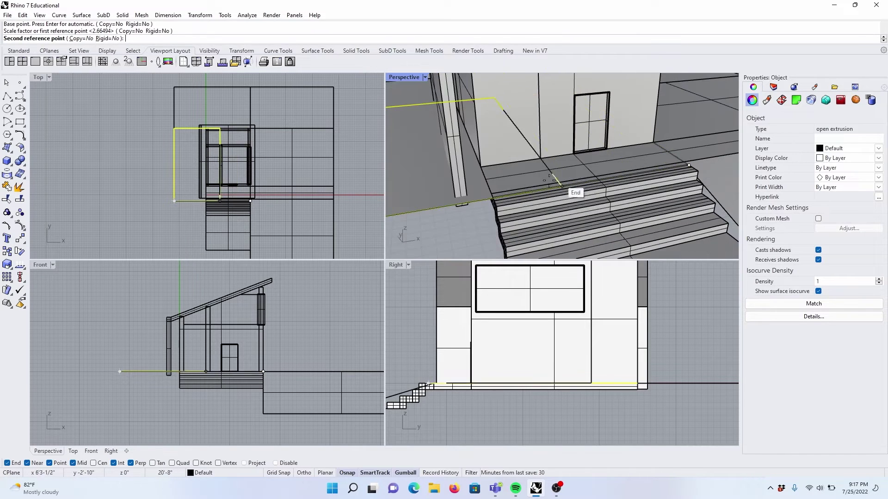
left_click(490, 191)
scroll(572, 171, "down", 7)
- Extrude the front edge of the narrowed ground surface forward beside the stairs and lower it into a slope
left_click(513, 195)
scroll(513, 199, "up", 3)
left_click(520, 178)
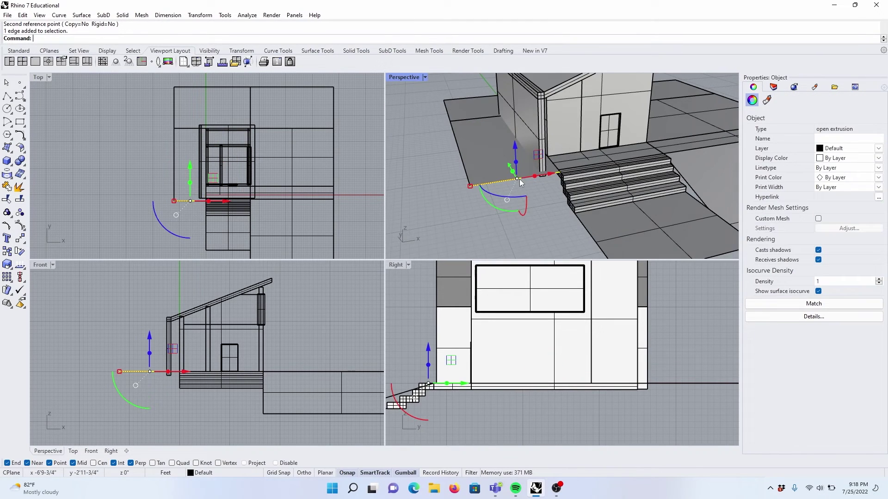
scroll(520, 179, "down", 2)
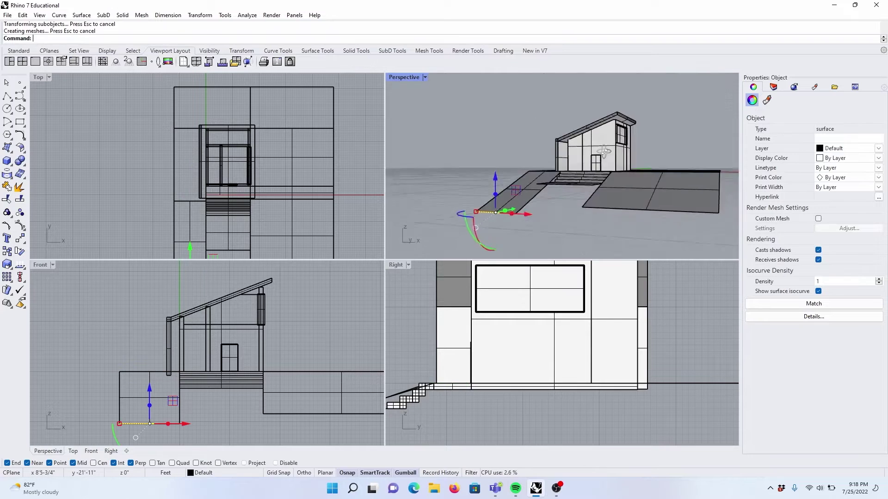
right_click_drag(584, 157, 648, 223)
left_click(648, 222)
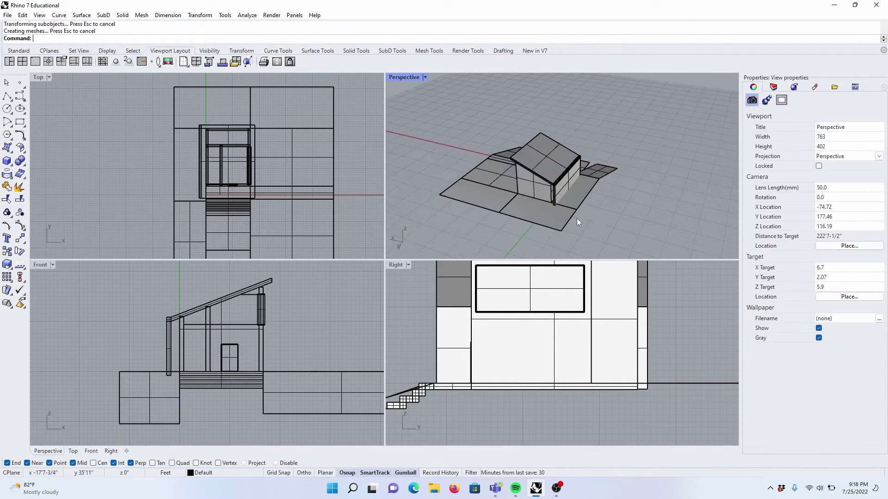
- Extrude the outer side edges of the flat and sloping ground surfaces outward to widen the ground beside the solid house wall
scroll(576, 219, "up", 4)
left_click(565, 218, "ctrl+shift")
left_click(611, 156, "ctrl+shift")
scroll(622, 147, "down", 3)
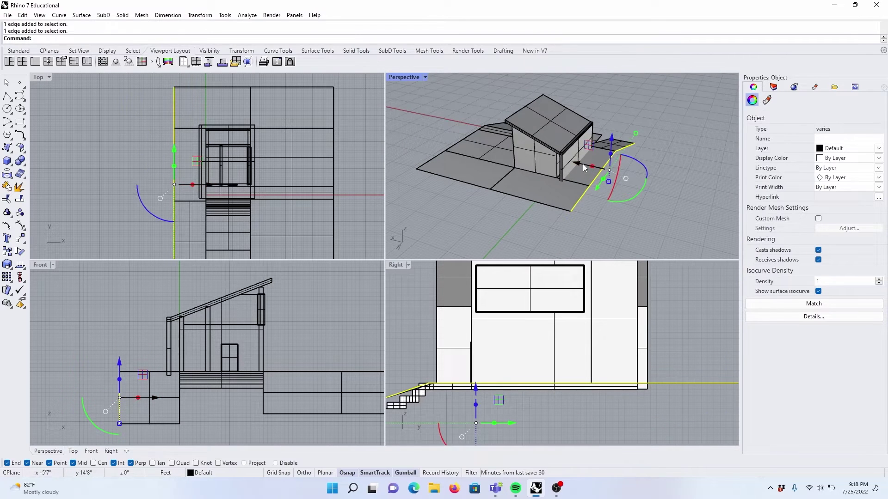
left_click_drag(584, 163, 612, 178)
scroll(621, 181, "down", 8)
left_click(665, 202)
- Extrude the side edge of the front path on the door side outward beneath the adjacent slope
right_click_drag(664, 202, 484, 194)
scroll(556, 165, "up", 10)
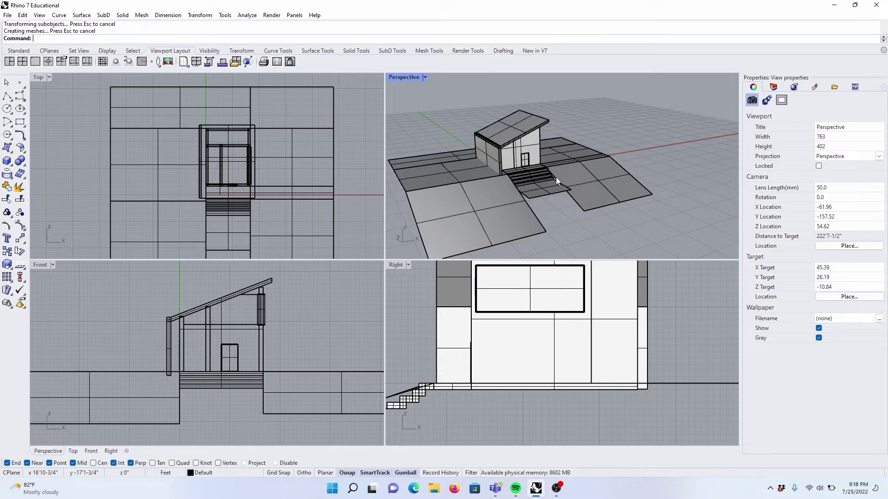
scroll(558, 200, "down", 7)
right_click_drag(558, 199, 483, 211)
scroll(458, 176, "up", 7)
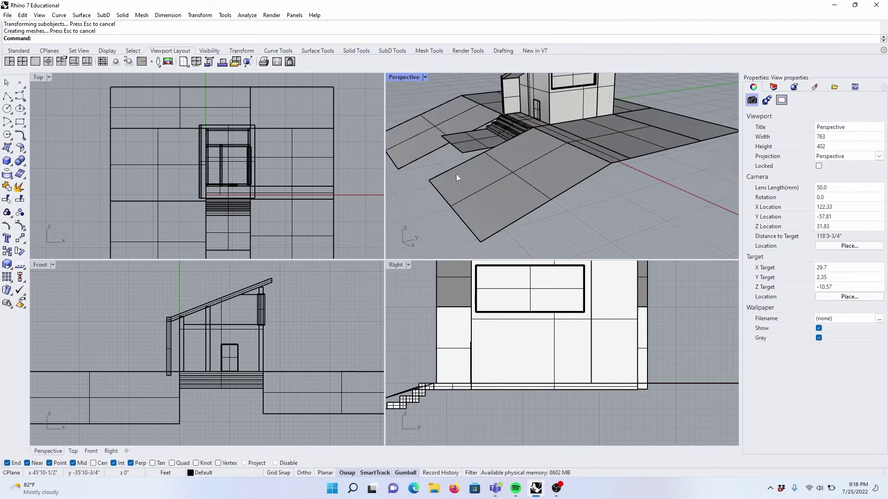
left_click(471, 156, "ctrl+shift")
scroll(476, 159, "down", 6)
right_click_drag(478, 162, 493, 168)
scroll(488, 165, "up", 4)
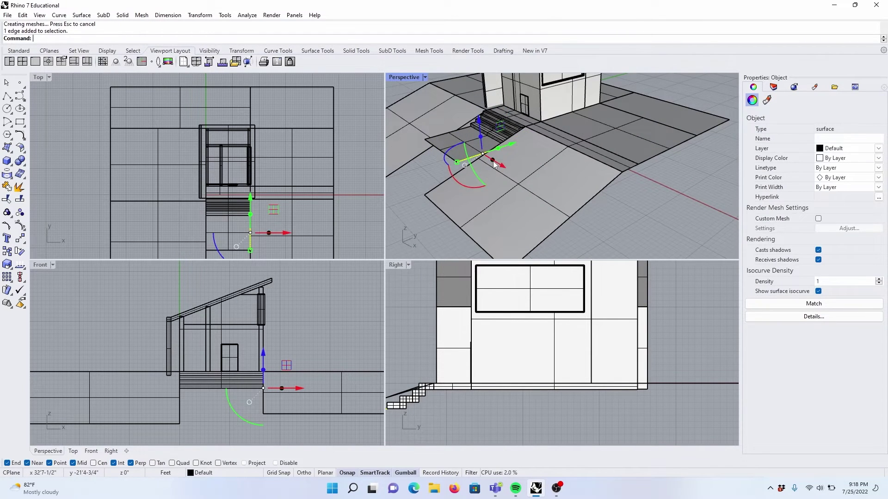
left_click_drag(493, 161, 608, 213)
scroll(607, 211, "down", 6)
- Extrude the front path's opposite side edge outward to the far side of the widened slope
scroll(509, 177, "up", 6)
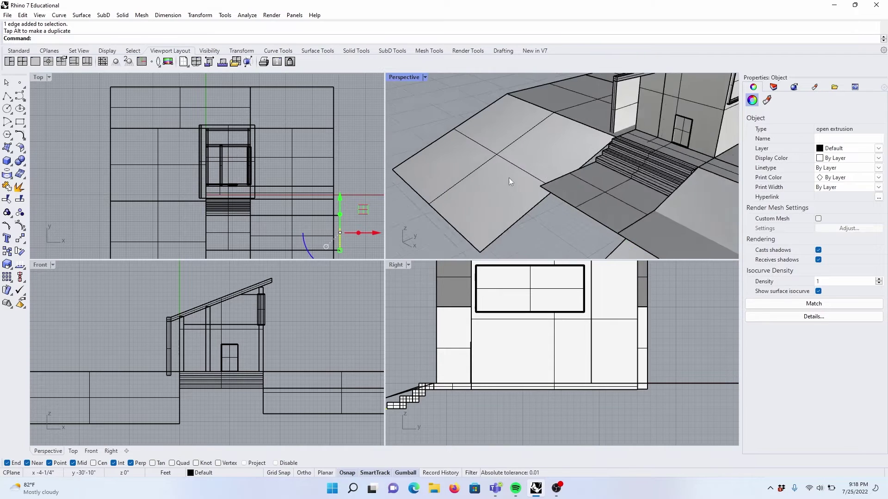
right_click_drag(509, 177, 609, 179)
left_click(631, 189)
left_click(569, 180, "ctrl+shift")
scroll(601, 152, "down", 6)
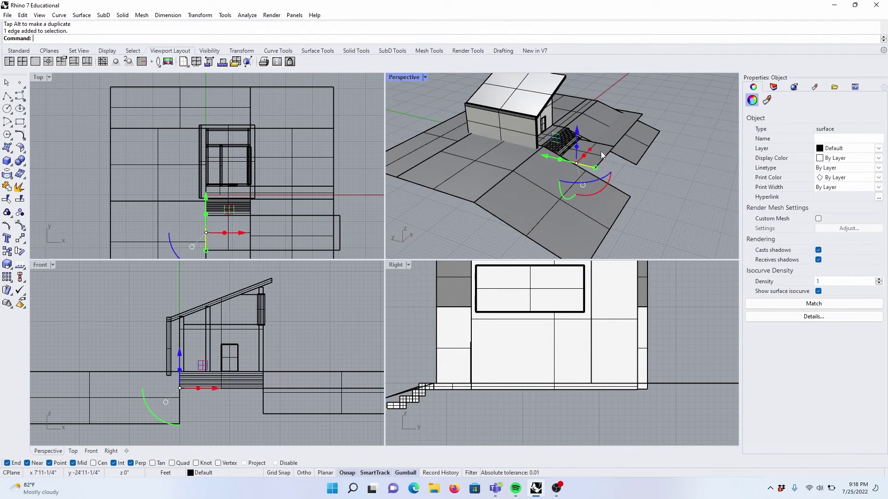
left_click_drag(585, 155, 523, 204)
scroll(530, 201, "down", 4)
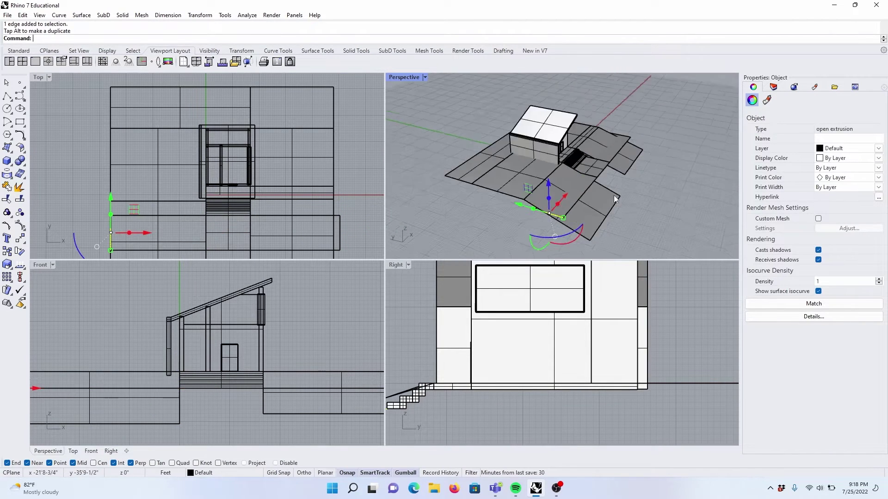
- Change the Right viewport to the Left view and draw a small ellipse near the wall's lower corner
right_click_drag(614, 195, 589, 153)
scroll(590, 155, "up", 8)
right_click_drag(545, 171, 648, 180)
left_click(543, 184)
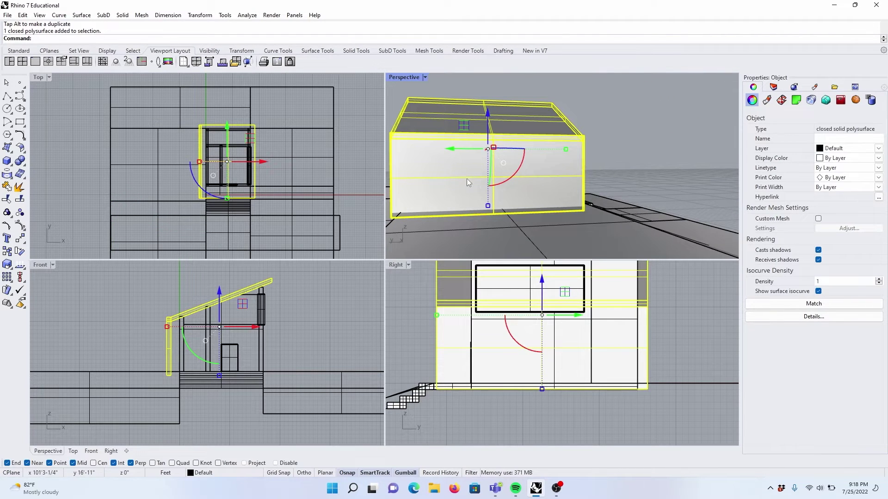
left_click(408, 265)
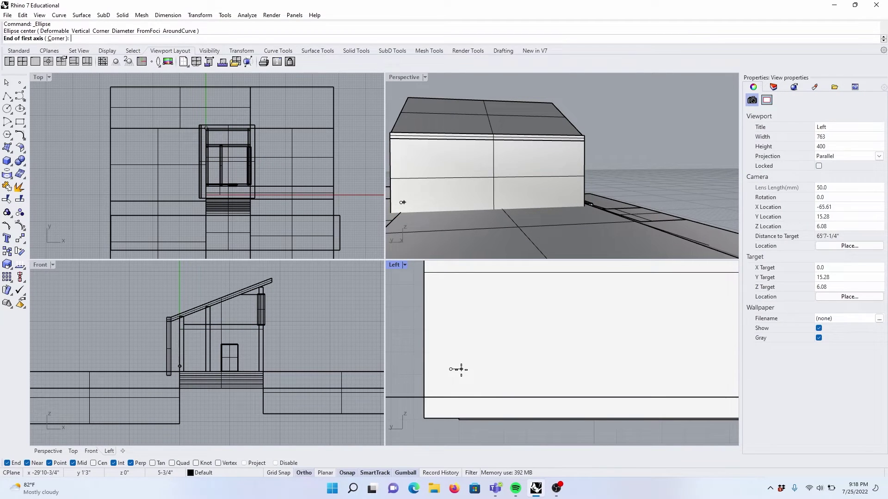
left_click(461, 369)
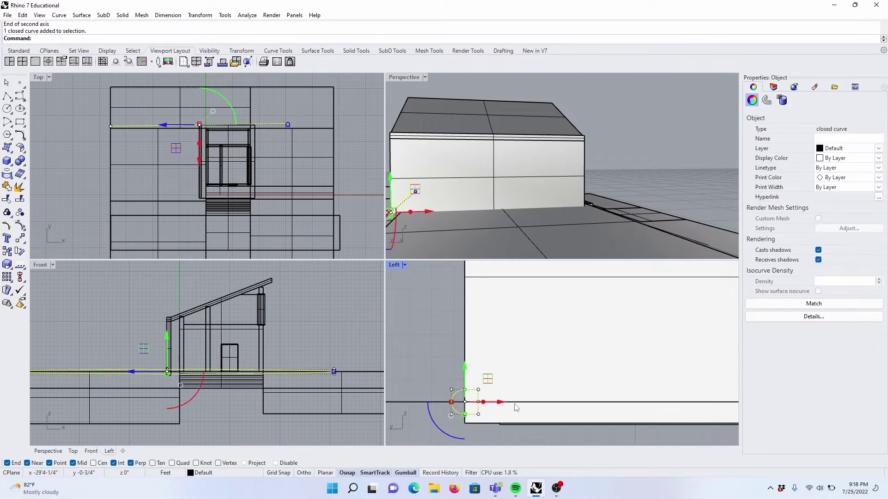
- Scale down the ellipse and position it above the ground line, just in from the wall's lower corner
left_click_drag(503, 403, 530, 403)
scroll(508, 410, "up", 9)
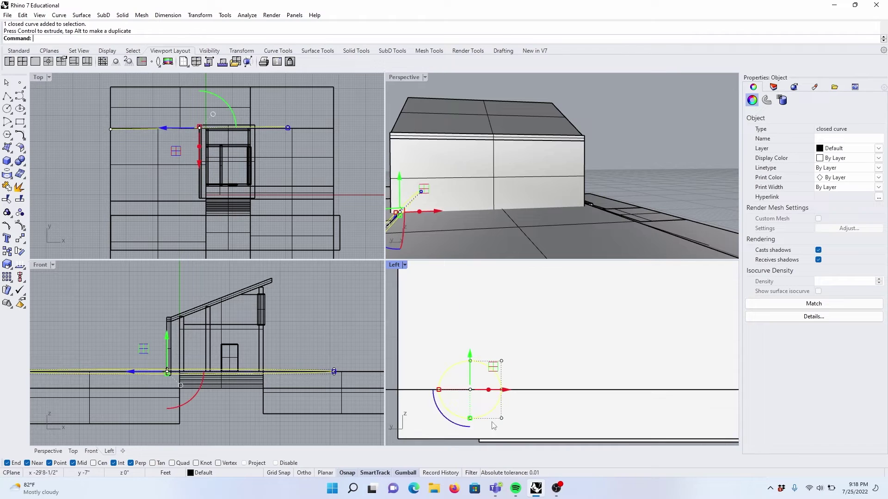
left_click_drag(470, 419, 470, 403, "shift")
left_click_drag(469, 355, 470, 332)
- Move the ellipse outward, away from the house's solid side wall
left_click_drag(439, 208, 341, 175)
scroll(368, 238, "down", 10)
mouse_move(295, 217)
left_mouse_down()
mouse_move(295, 243)
mouse_move(300, 234)
left_mouse_up()
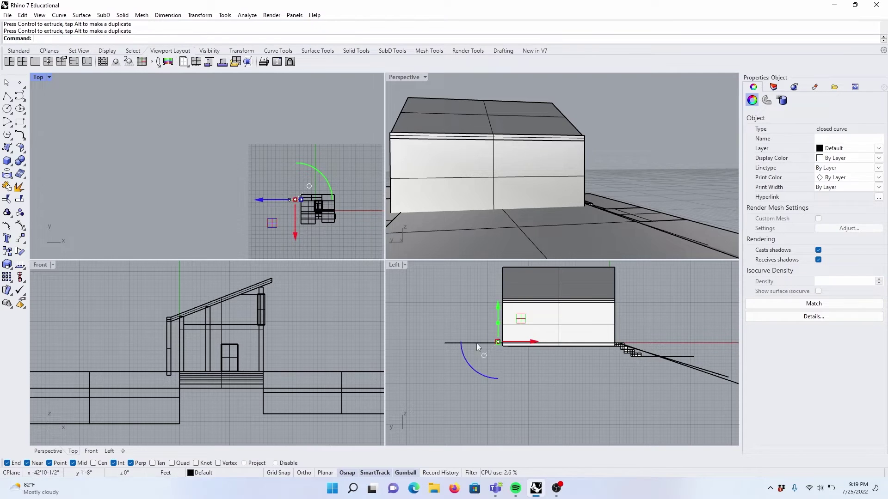
- Copy the ellipse sideways and upward to build a two-by-two group near the wall corner
scroll(477, 343, "up", 5)
scroll(471, 333, "up", 4)
scroll(514, 353, "down", 7)
scroll(495, 362, "up", 3)
left_click(524, 361)
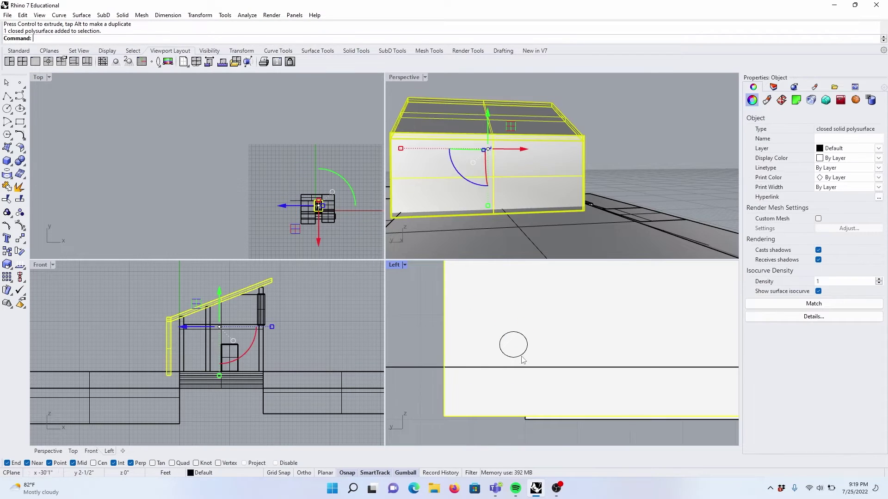
left_click(522, 355)
scroll(499, 363, "down", 2)
scroll(498, 361, "down", 1)
key("ctrl+c")
left_click_drag(544, 353, 566, 355)
left_click_drag(541, 316, 541, 286)
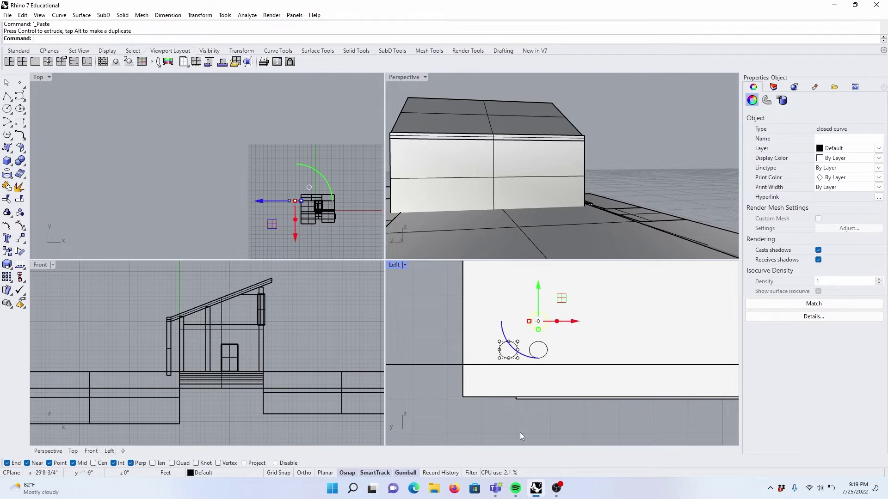
- Scale the ellipses in the two-by-two group individually so their sizes differ, with the lower one farther from the corner largest
scroll(520, 432, "down", 5)
scroll(545, 389, "up", 7)
left_click(524, 380)
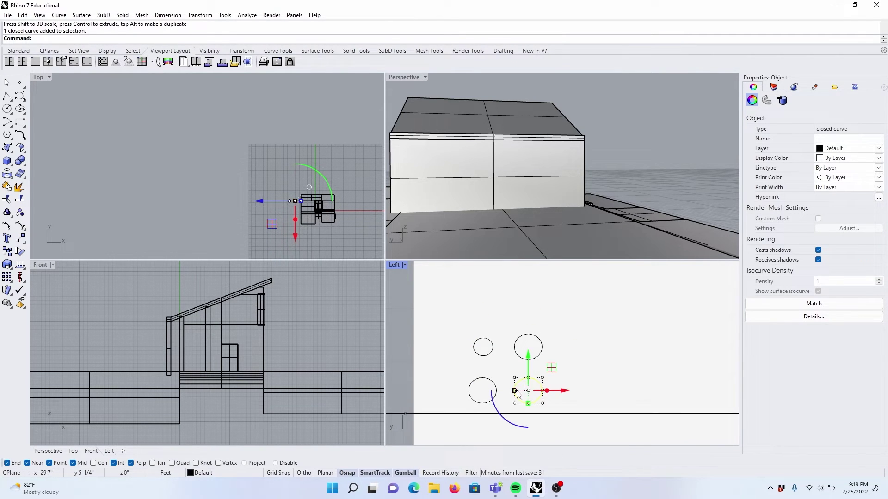
left_click_drag(514, 391, 510, 391, "shift")
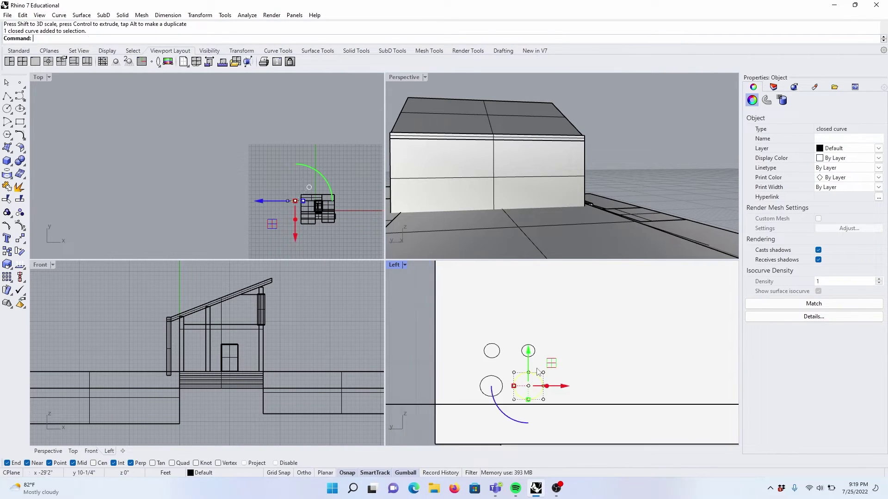
- Define the four ellipses as a block named Block 01 with its base point on the ground line
left_click(530, 358, "shift")
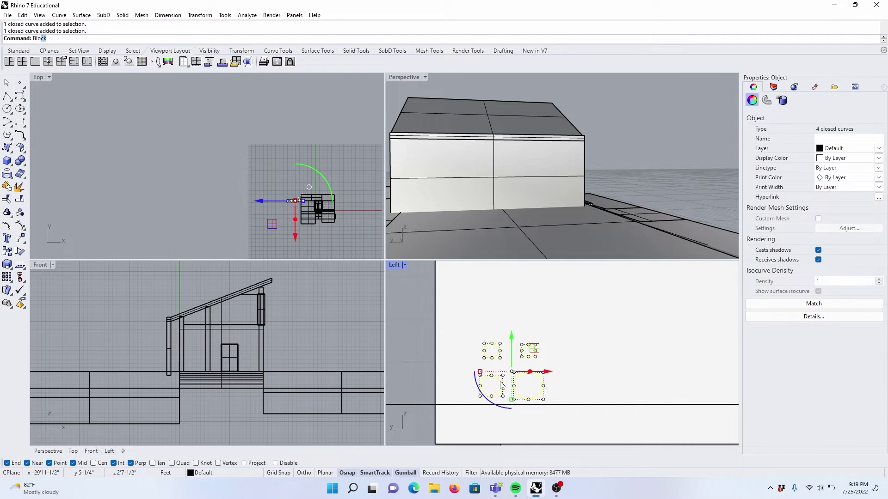
key("Return")
scroll(492, 396, "up", 3)
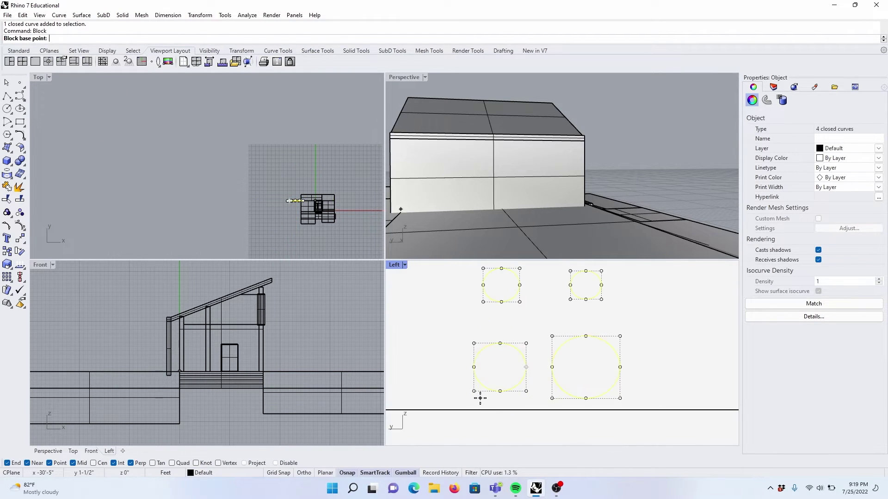
left_click(474, 409)
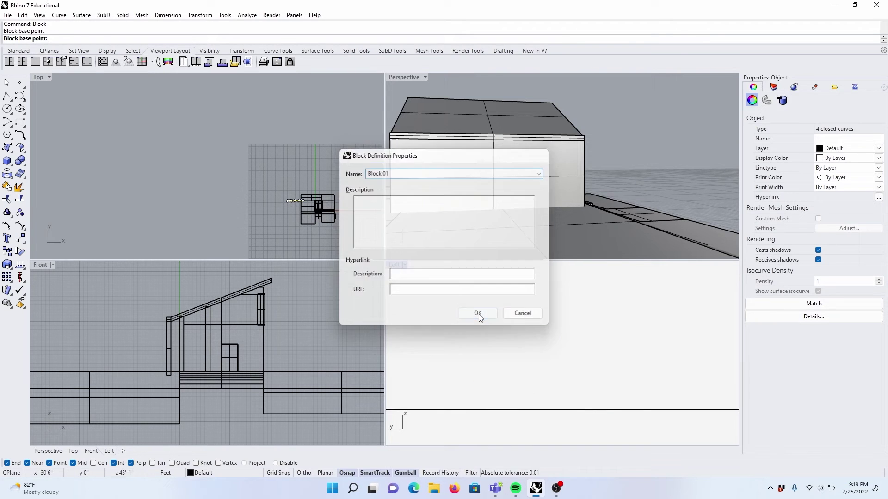
left_click(476, 312)
- Open the Block 01 instance for editing
scroll(508, 284, "down", 2)
scroll(512, 239, "down", 3)
scroll(496, 188, "down", 3)
right_click_drag(495, 187, 579, 237)
scroll(597, 233, "up", 4)
left_click(667, 231)
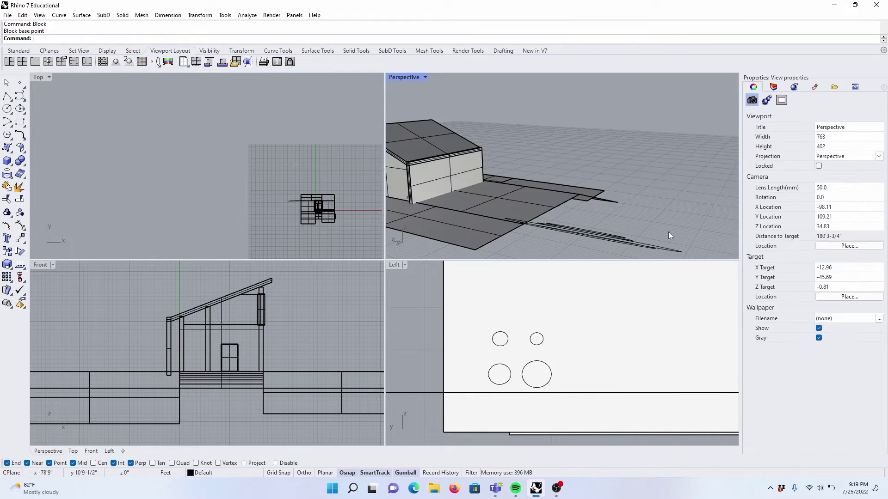
right_click_drag(667, 232, 606, 224)
left_click(596, 227)
double_click(631, 212)
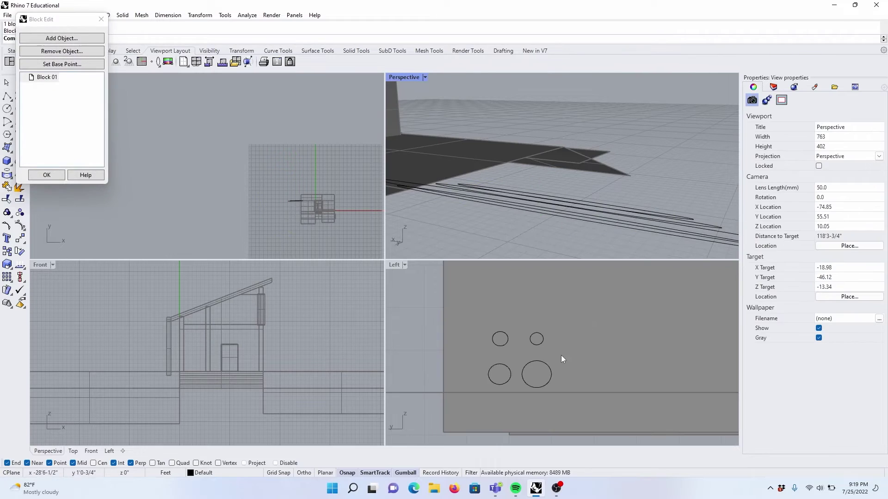
- Flatten the block's four ellipses onto the Left view's construction plane with ProjectToCPlane, deleting the input objects
left_click(537, 361)
left_click(537, 332, "shift")
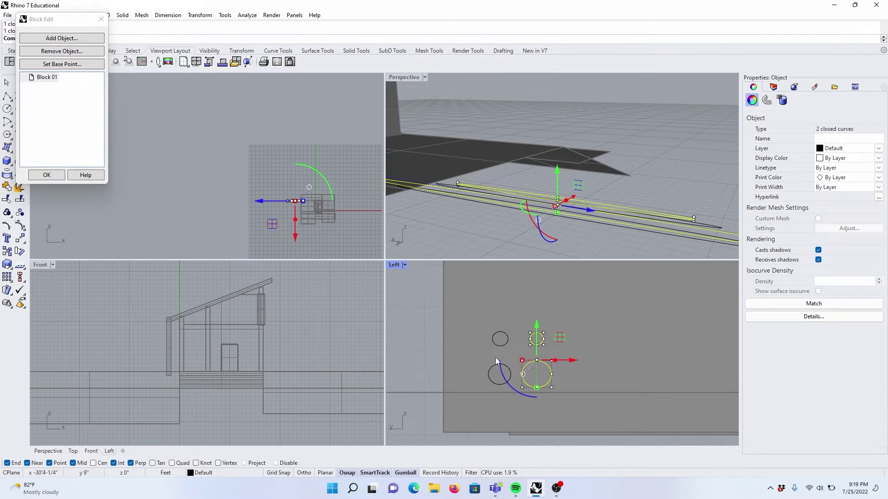
left_click(499, 346, "shift")
left_click(504, 365, "shift")
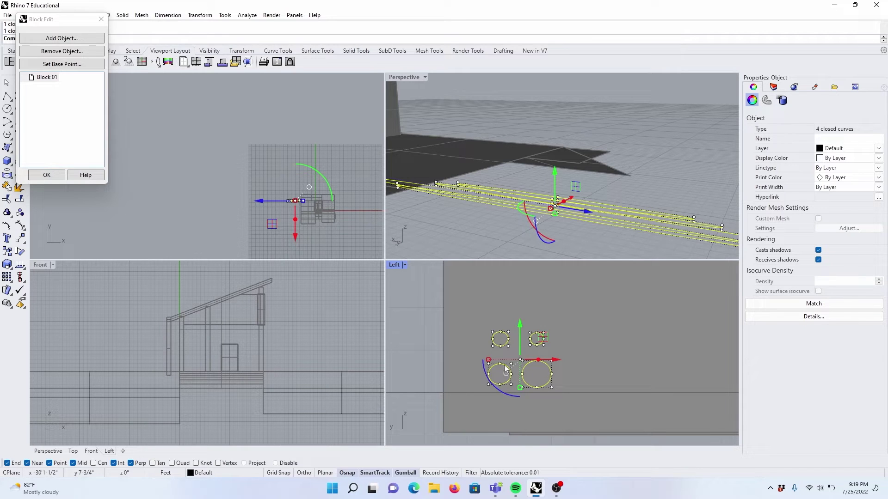
type("Project")
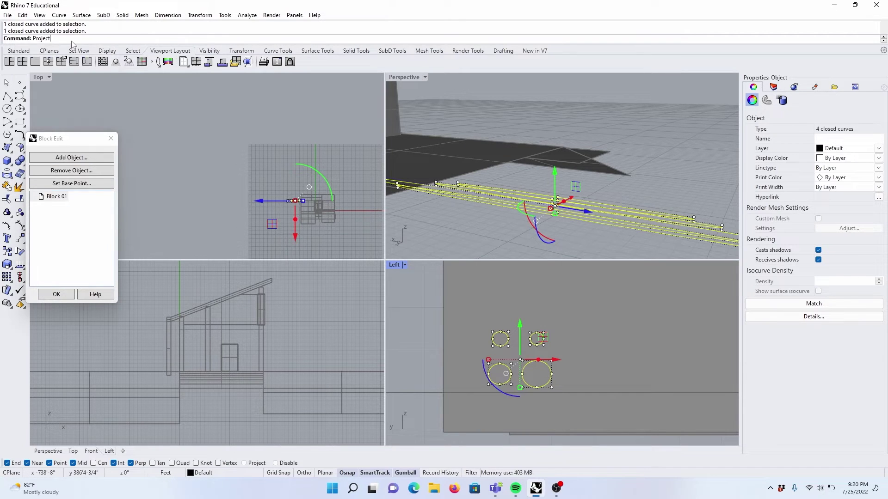
type("ToCPlane")
key("Return")
left_click(94, 38)
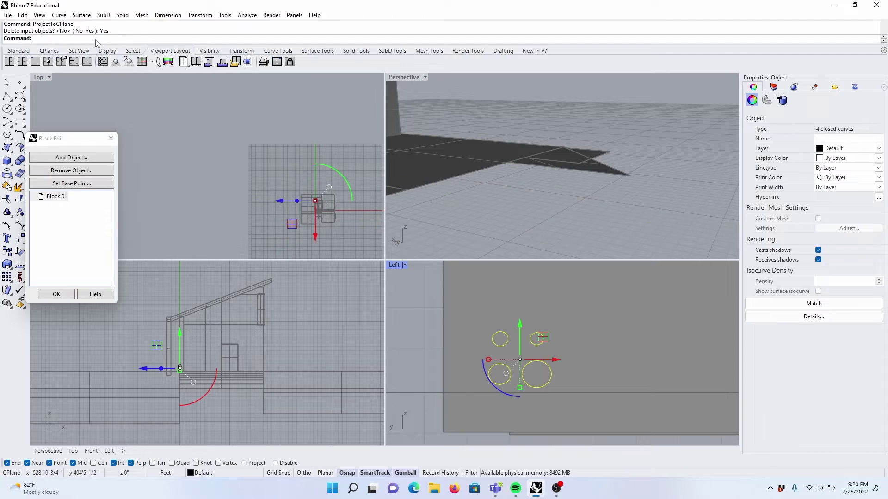
- Move the flattened ellipses outward to the ground's outer side edge and finish editing Block 01
scroll(542, 197, "down", 12)
scroll(532, 198, "up", 12)
scroll(521, 194, "down", 6)
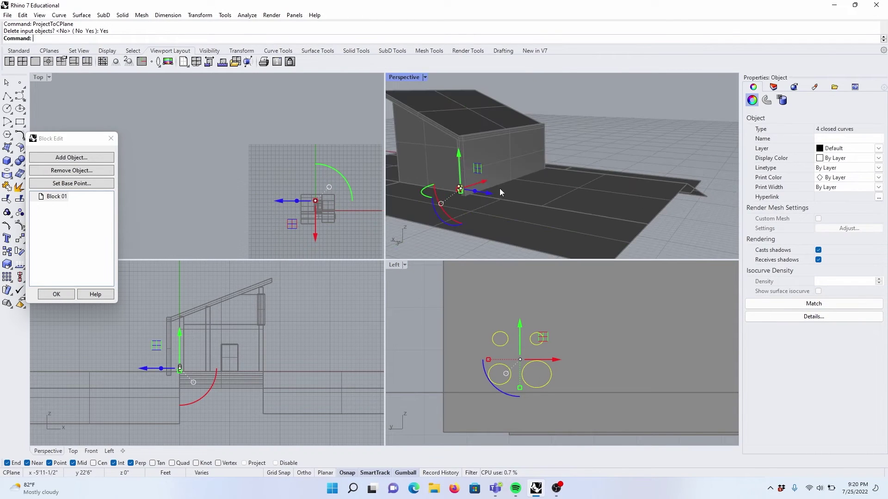
left_click_drag(496, 193, 706, 245)
scroll(609, 205, "down", 6)
scroll(502, 346, "down", 4)
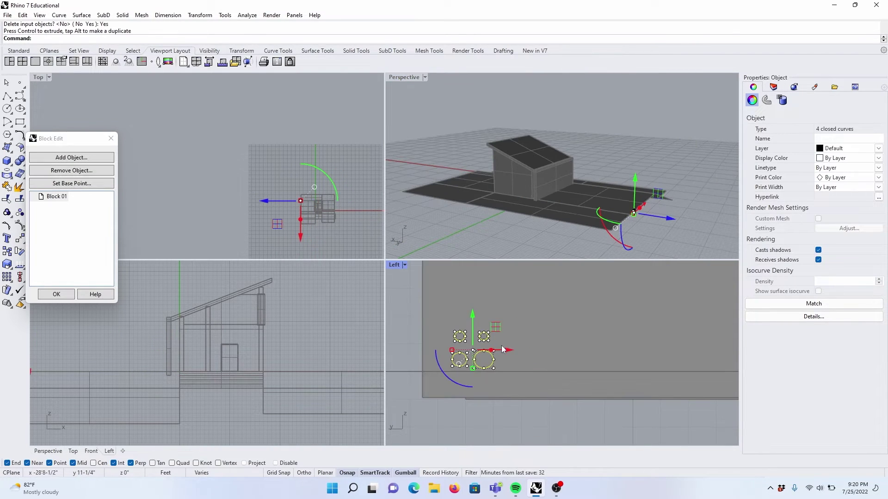
type("a")
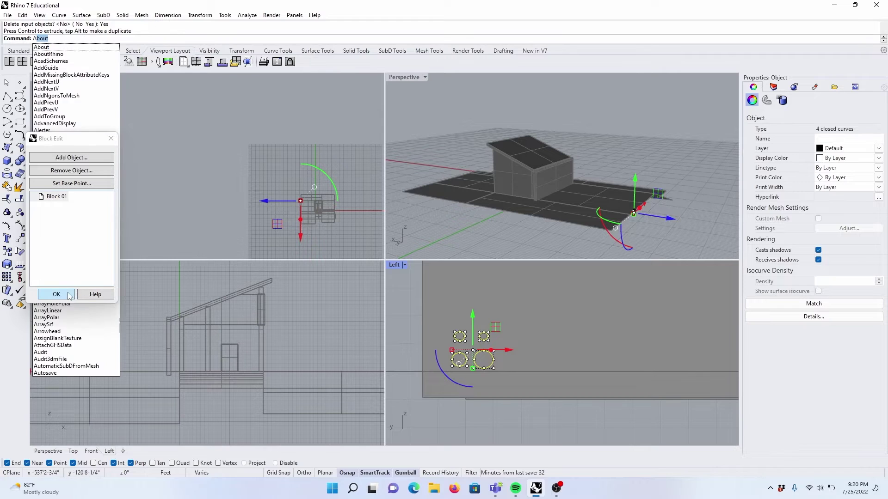
left_click(68, 294)
- Try to array the Block 01 instance in the Perspective view with counts of 10 in Y and 10 in Z
left_click(491, 359)
type("and: Ar")
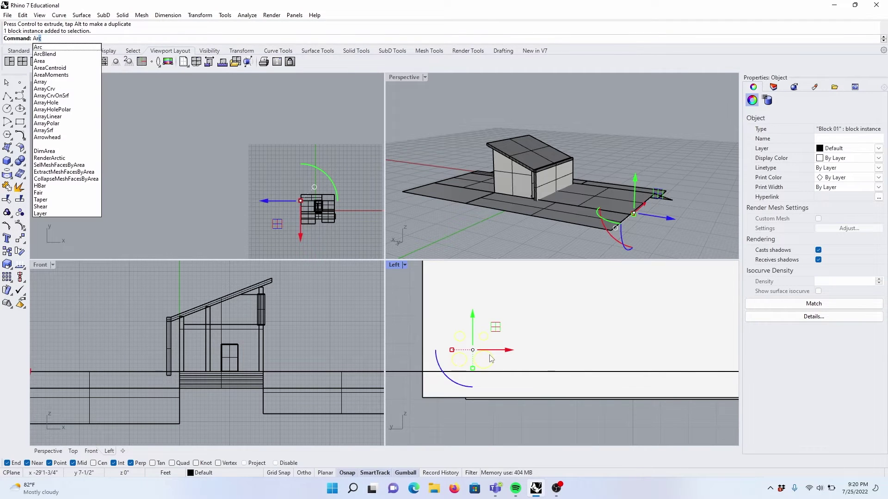
type("ray")
key("Return")
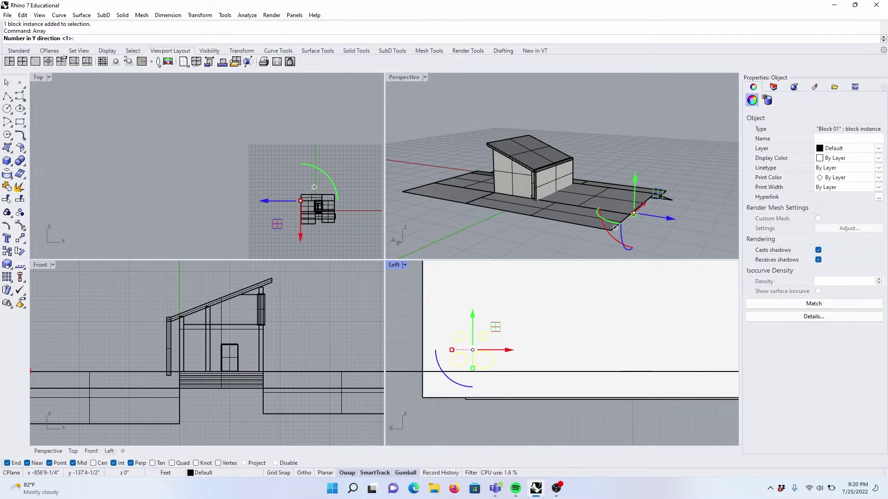
left_click(10, 282)
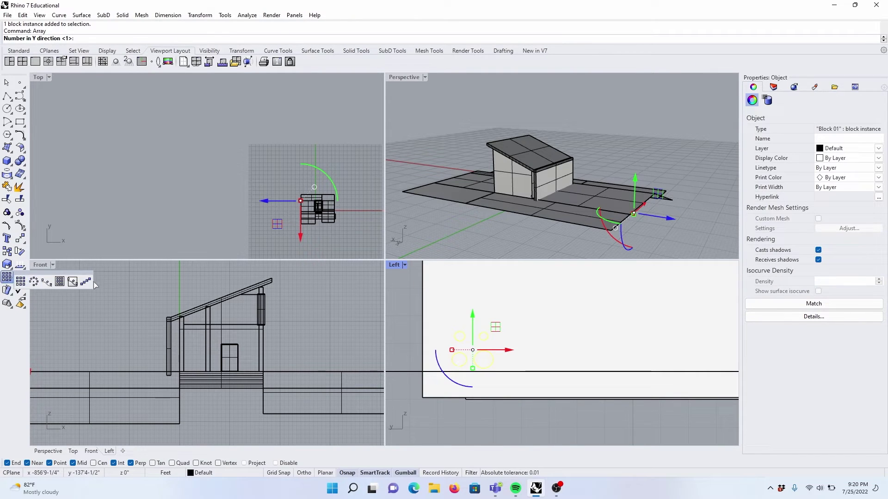
left_click(20, 282)
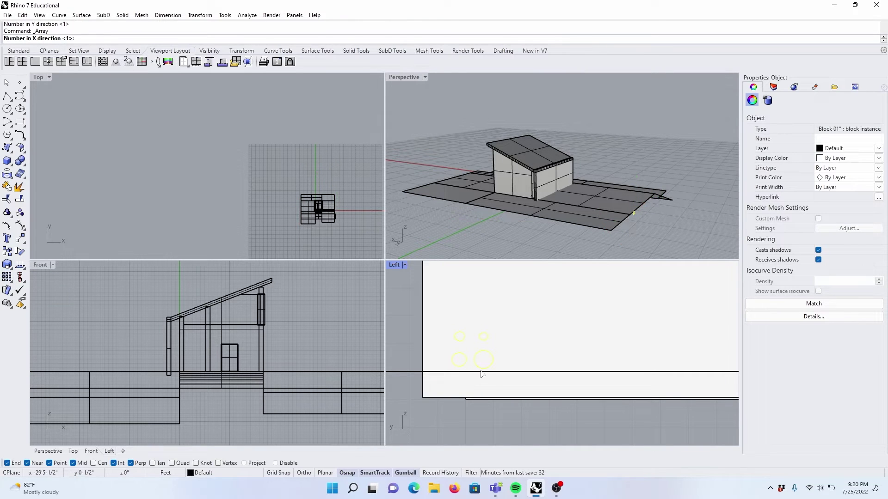
scroll(583, 215, "up", 5)
key("Return")
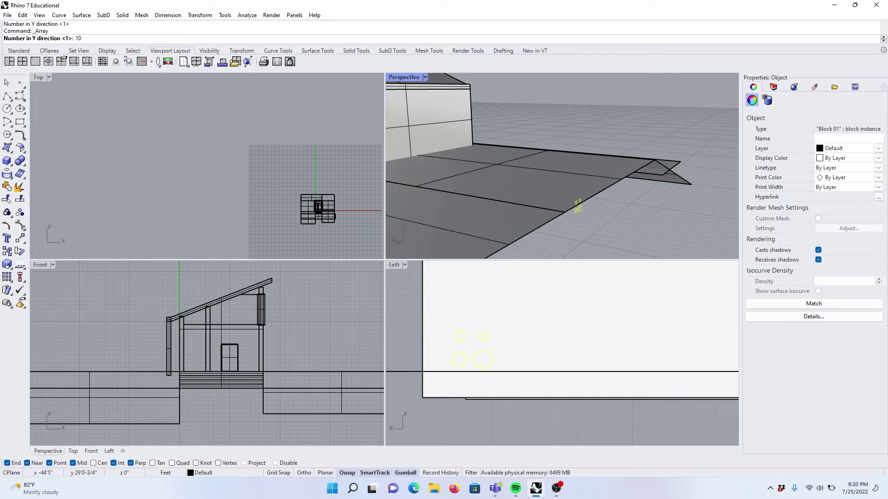
key("Return")
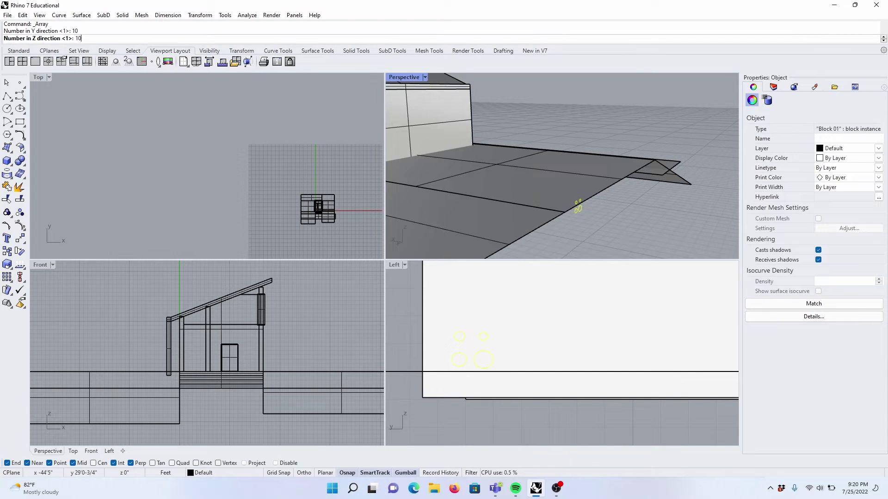
key("Return")
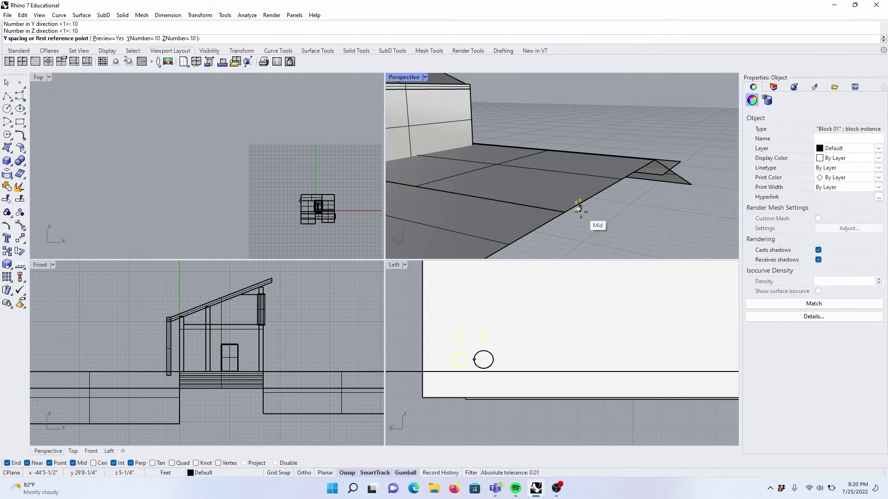
left_click(578, 209)
scroll(430, 370, "up", 5)
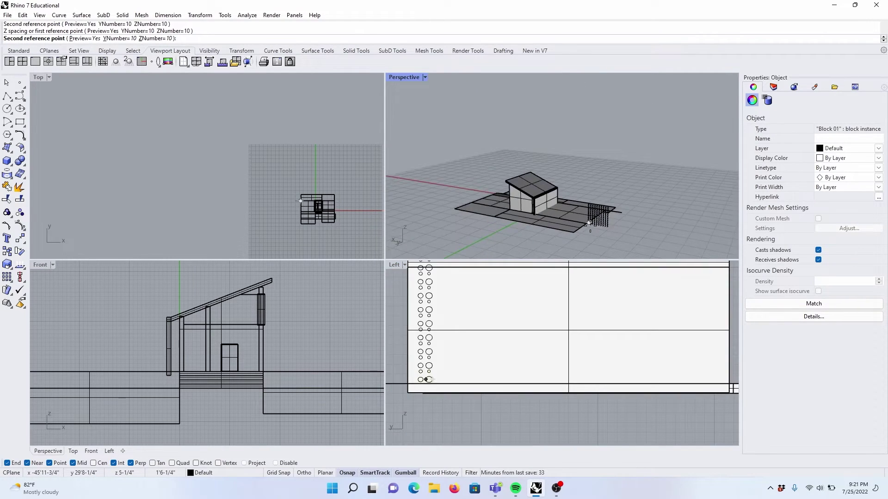
scroll(589, 223, "up", 5)
key("Escape")
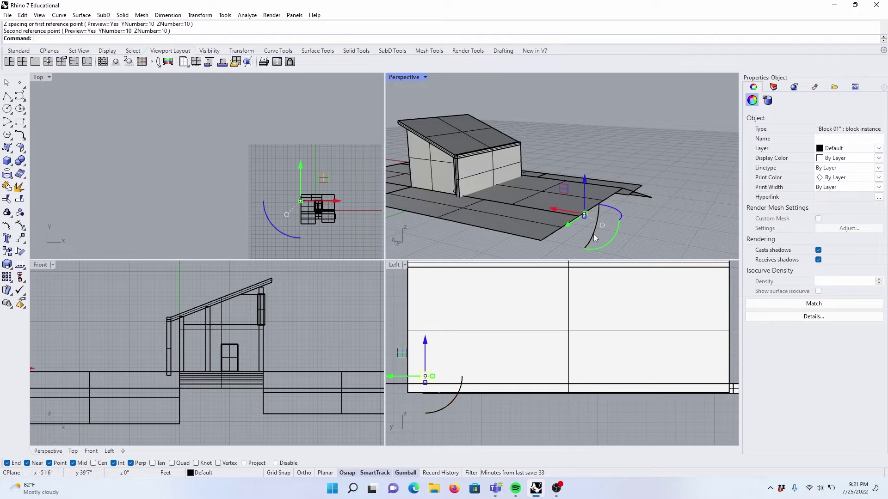
- Array the Block 01 instance in the Left view, 10 by 10 by 1, spaced about 3.31 ft in X and 1.47 ft in Y
scroll(463, 391, "up", 3)
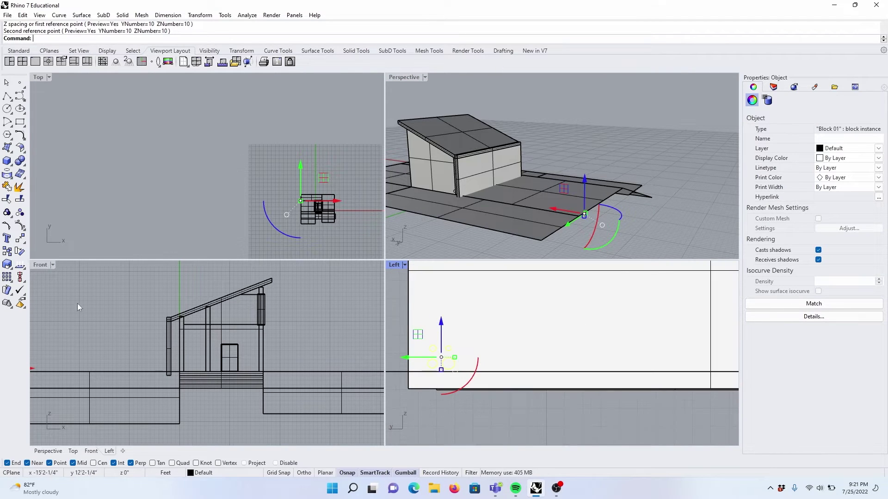
left_click(13, 282)
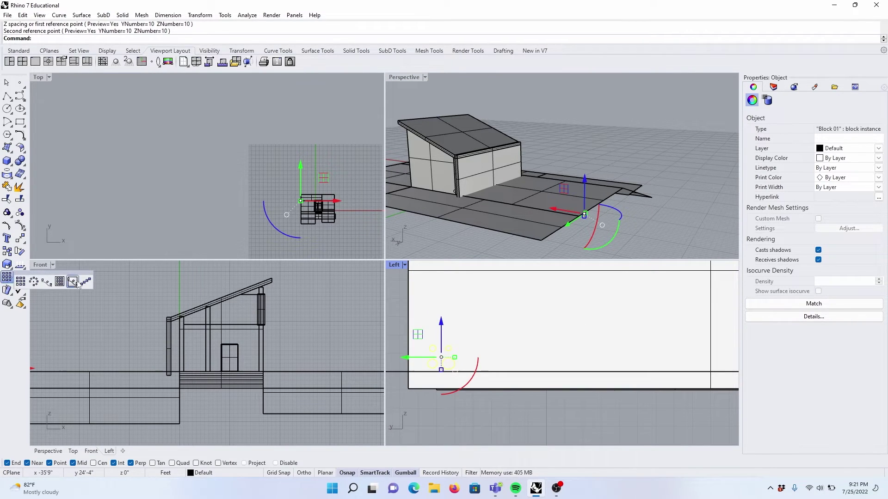
left_click(21, 282)
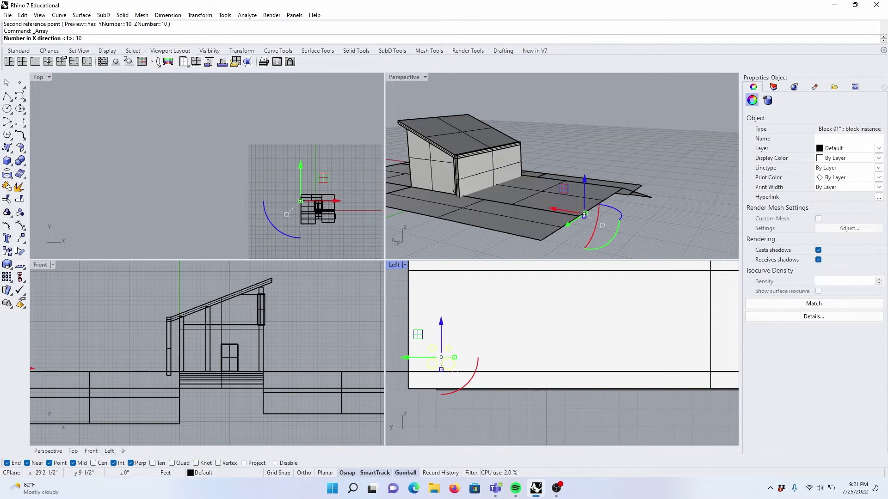
key("Return")
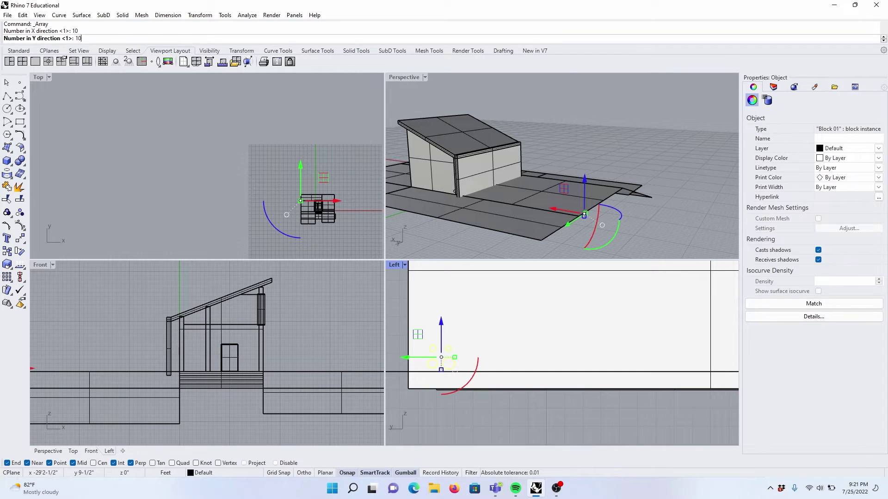
key("Return")
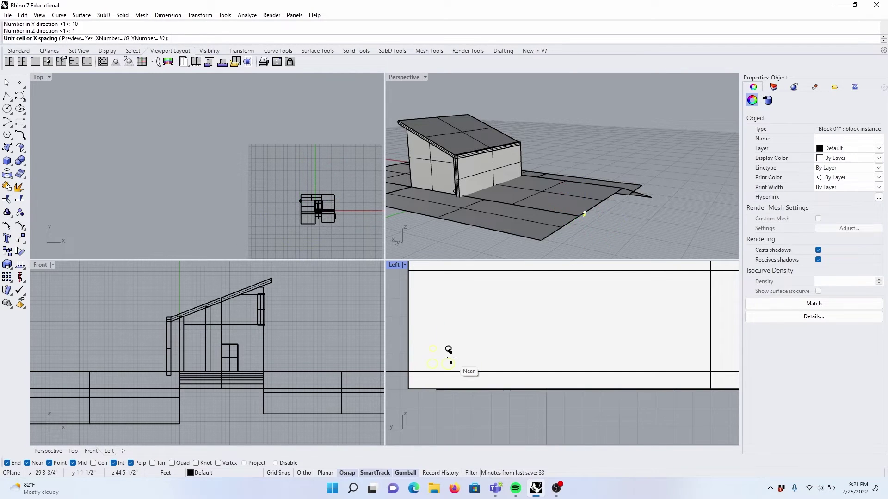
left_click(448, 364)
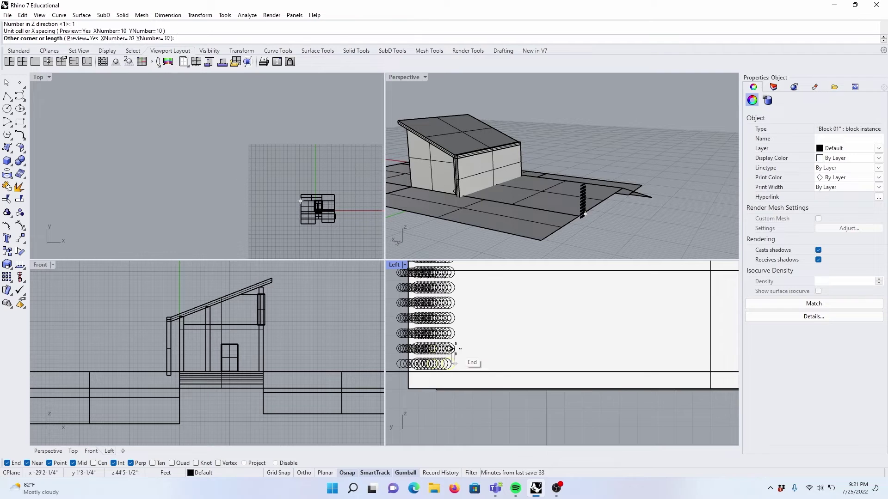
scroll(463, 347, "down", 3)
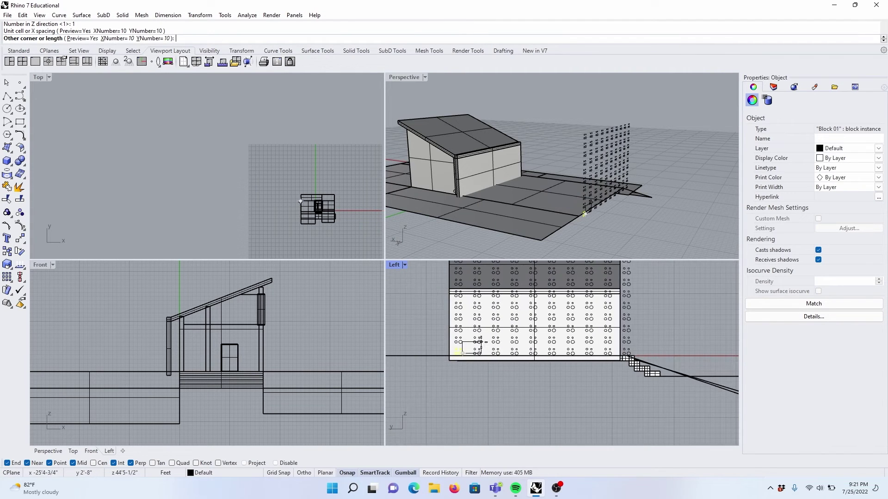
scroll(478, 345, "up", 2)
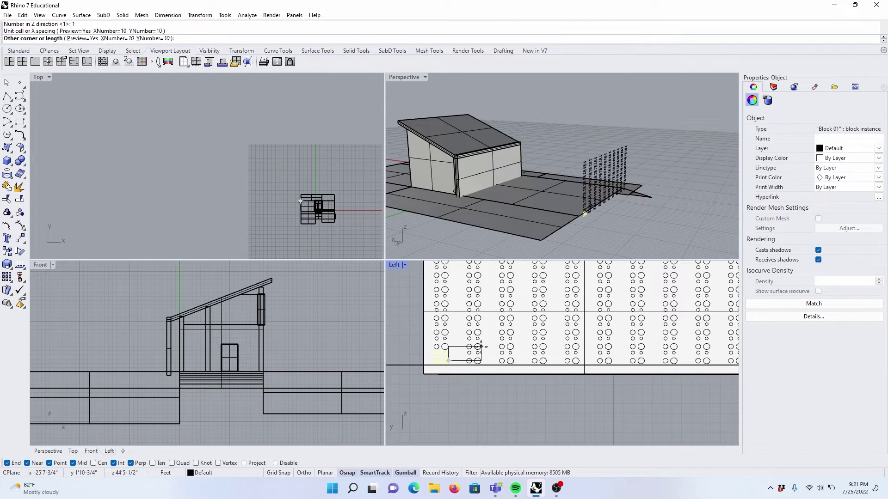
left_click(482, 348)
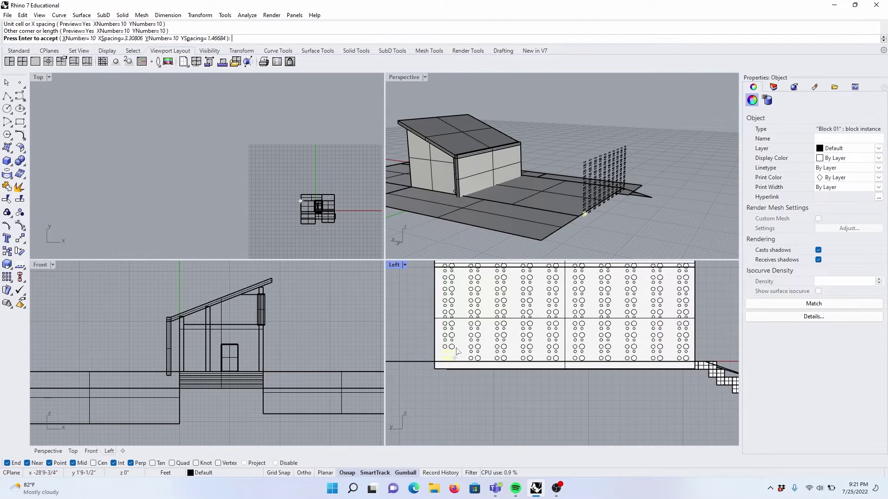
scroll(456, 356, "up", 5)
key("Return")
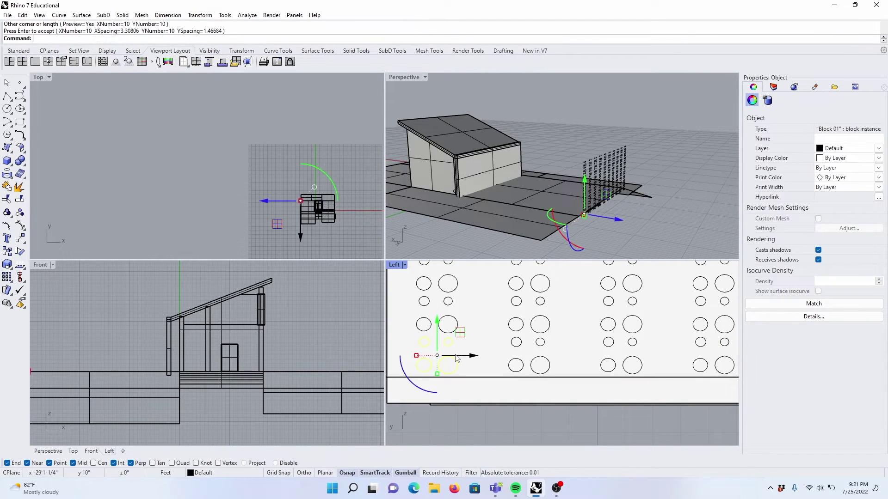
- Open the array's lower corner Block 01 instance for editing and copy its small left ellipse, moving the copy down just below it
double_click(428, 346)
left_click(428, 346)
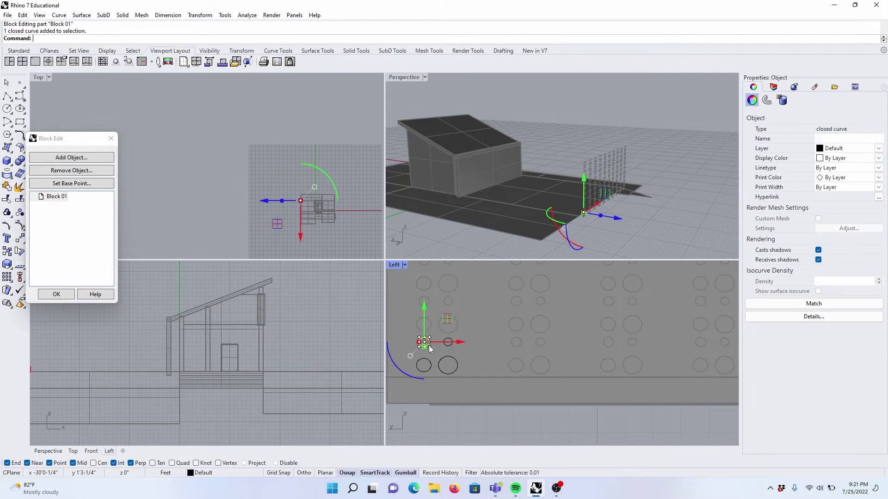
scroll(480, 349, "up", 4)
key("ctrl+c")
key("ctrl+v")
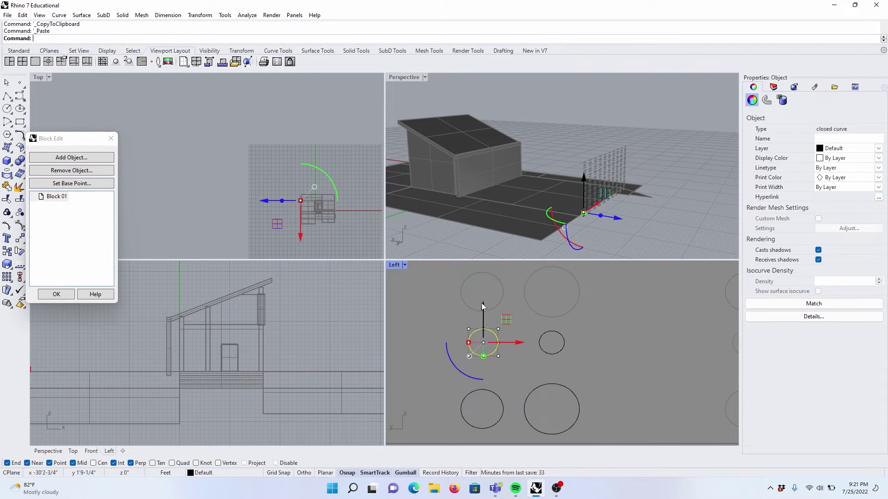
left_click_drag(482, 305, 486, 338)
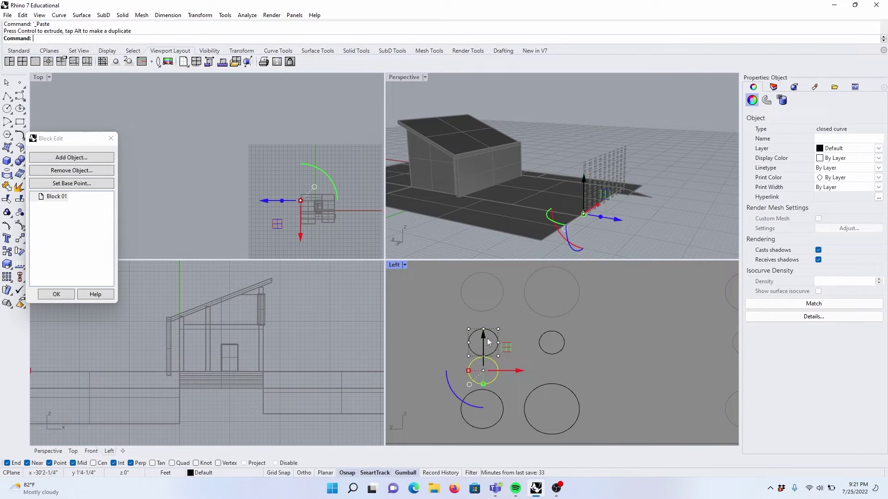
- Arrange additional ellipse copies beside the large one to make a seven-ellipse pattern, and finish editing Block 01
left_click(498, 375)
left_click_drag(509, 372, 545, 371)
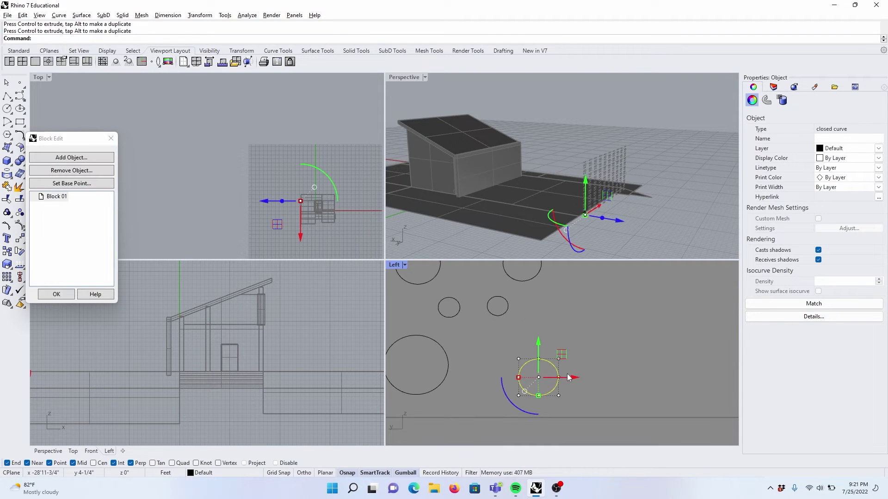
left_click_drag(569, 377, 516, 378)
left_click_drag(487, 342, 487, 319)
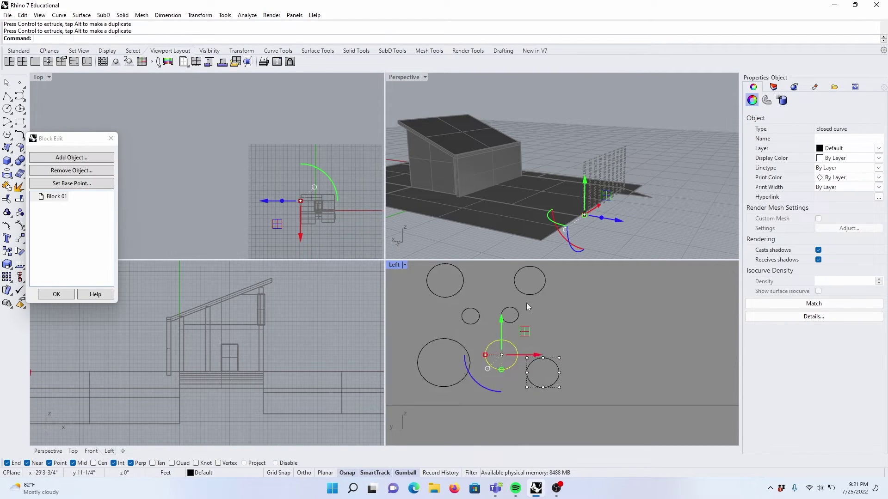
scroll(526, 315, "down", 3)
scroll(524, 341, "down", 3)
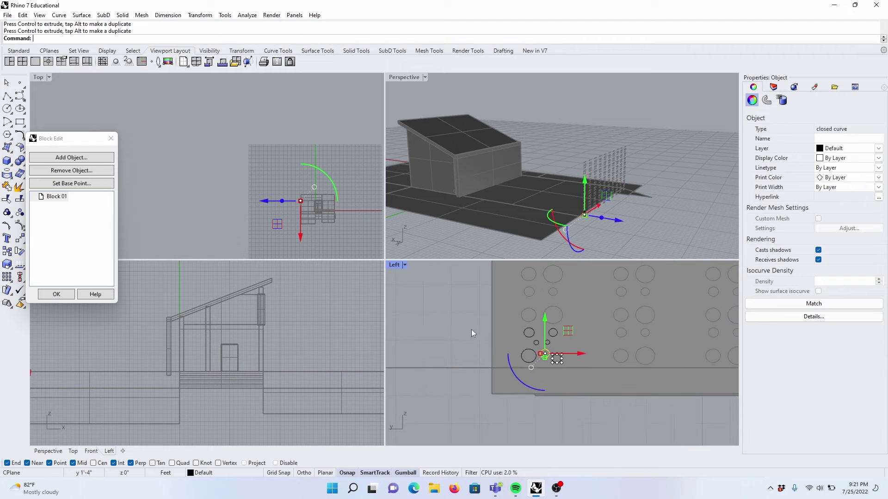
left_click(443, 334)
left_click(57, 295)
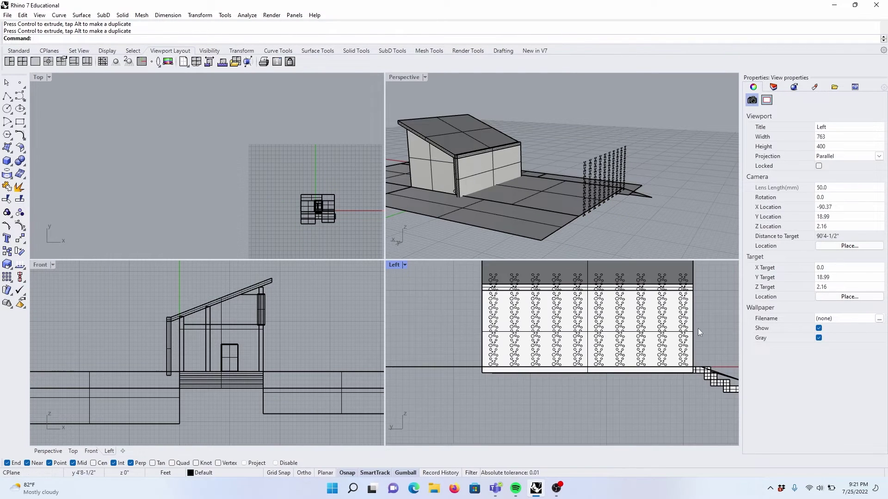
- Select the first five Block 01 instances in the array's top row
right_click_drag(559, 202, 636, 198)
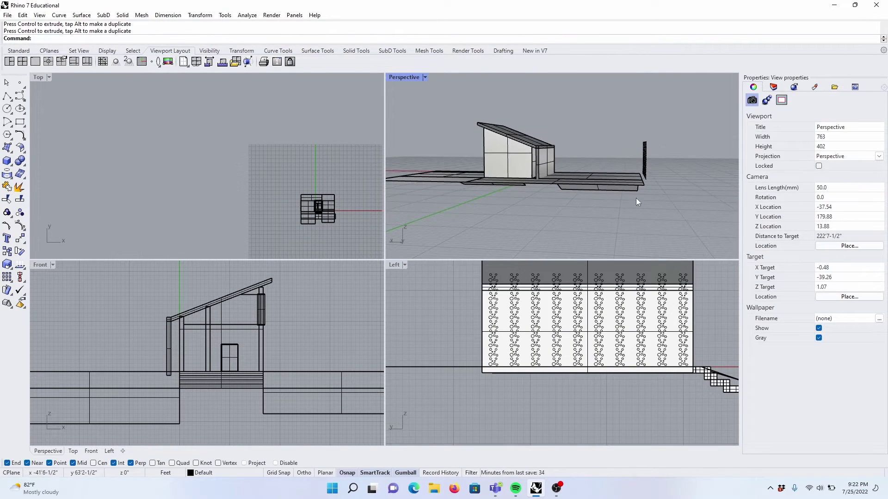
left_click(492, 277)
left_click(514, 277, "shift")
left_click(535, 277, "shift")
left_click(557, 277, "shift")
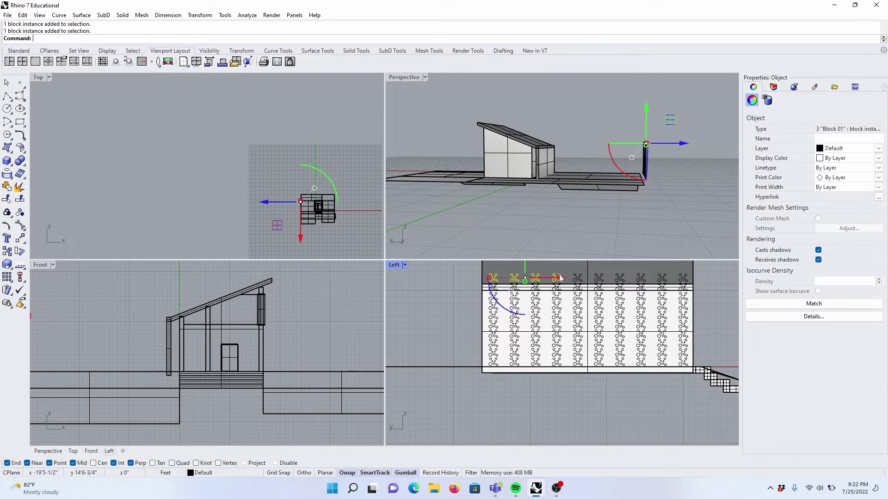
left_click(578, 277, "shift")
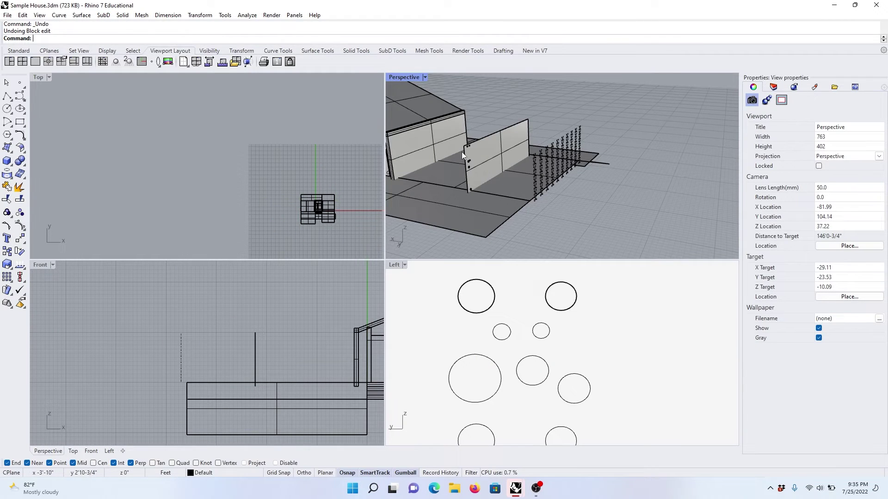
- Open the Block 01 instance at the array's lower front corner for editing
scroll(462, 152, "up", 6)
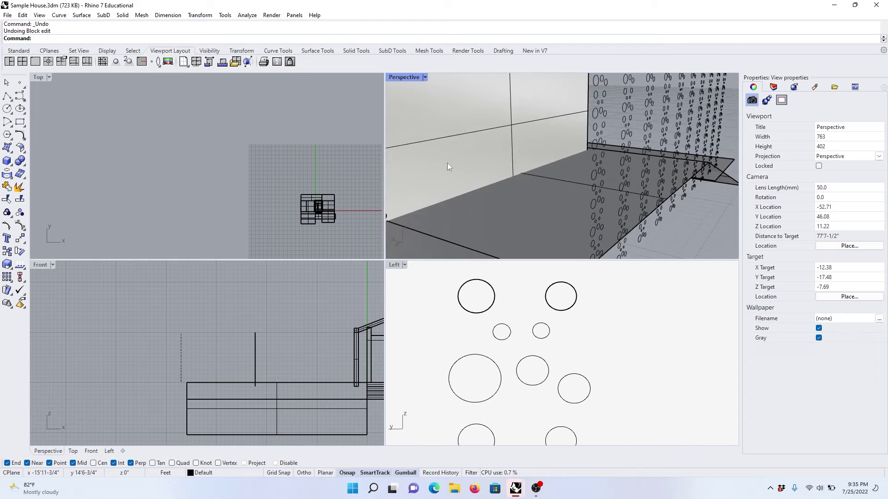
scroll(479, 166, "down", 5)
scroll(480, 166, "up", 8)
scroll(480, 166, "down", 4)
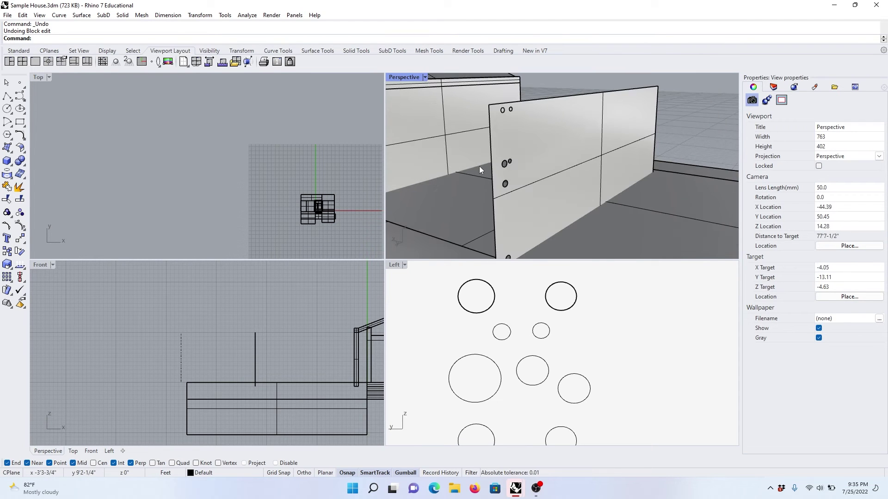
scroll(479, 167, "down", 4)
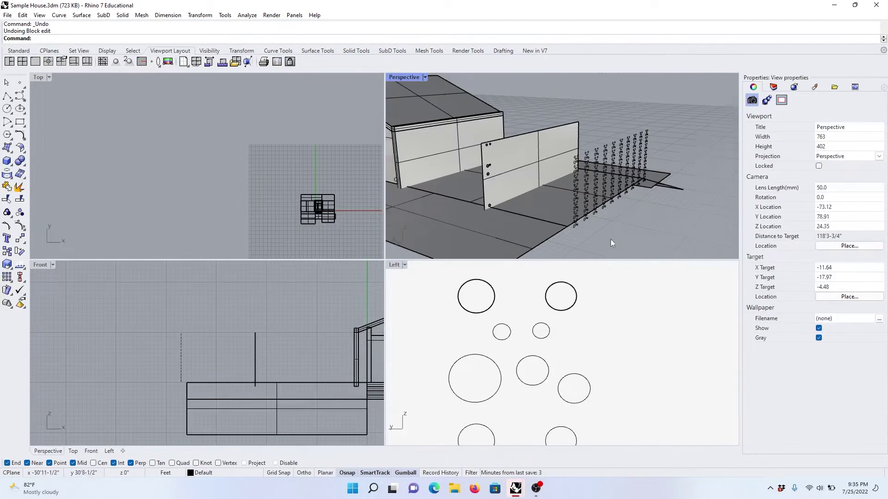
scroll(610, 239, "up", 4)
left_click(515, 201)
scroll(514, 203, "up", 3)
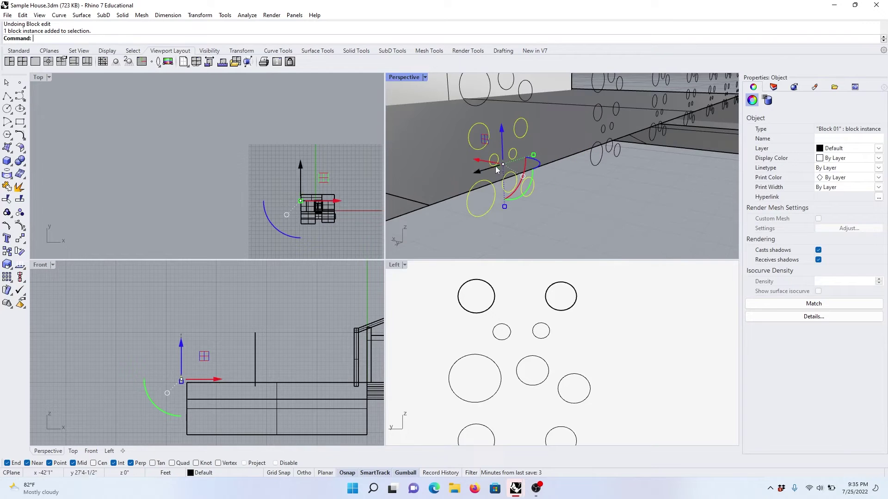
left_click(491, 213, "shift")
double_click(490, 213)
- Extrude the block's seven ellipses a short distance perpendicular to the array's plane
scroll(511, 193, "down", 3)
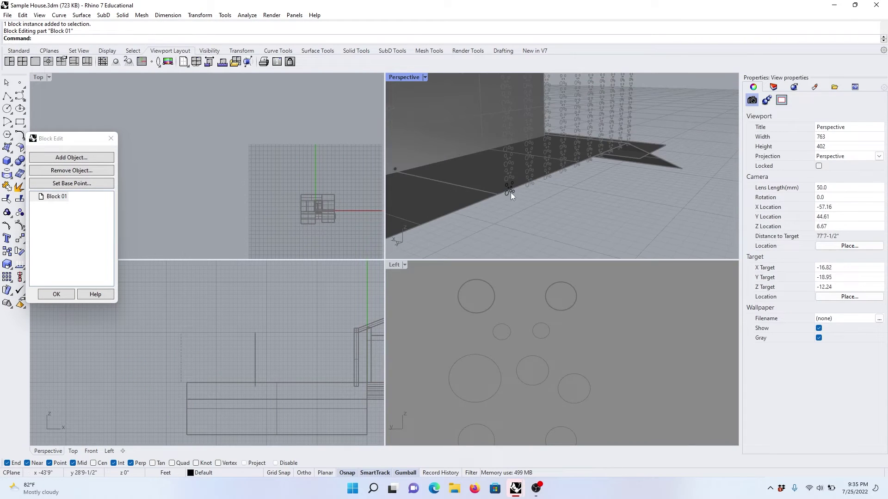
left_click_drag(495, 187, 507, 191)
left_click(604, 217)
scroll(606, 217, "down", 10)
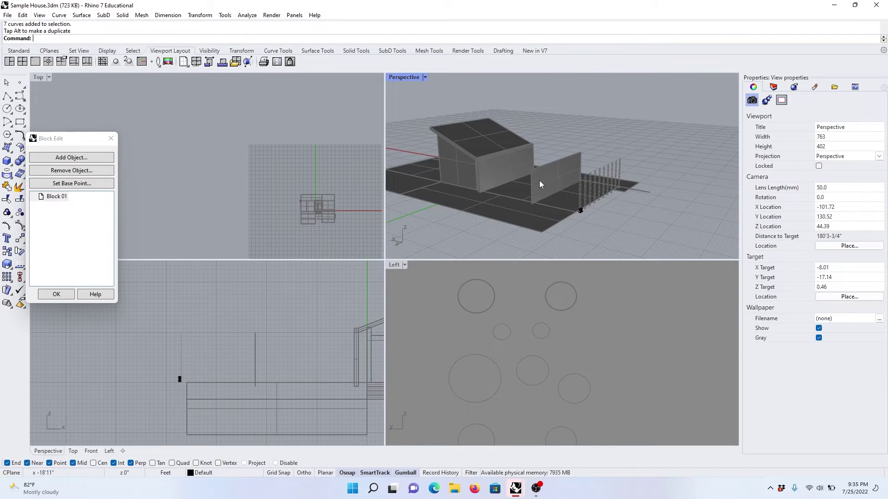
- Finish editing Block 01 and move the freestanding side wall panel into the plane of the extruded ellipse array
left_click(57, 293)
scroll(556, 235, "up", 3)
left_click(536, 167)
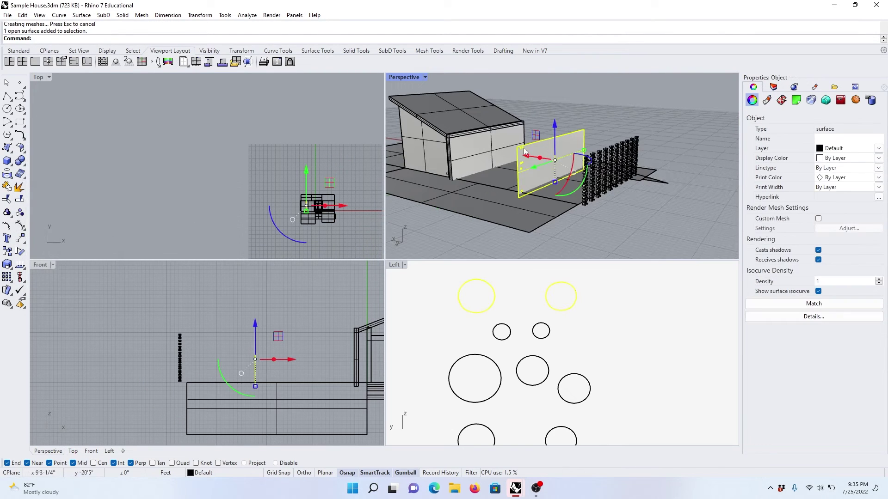
left_click_drag(528, 157, 582, 169)
scroll(584, 164, "up", 5)
scroll(597, 187, "down", 2)
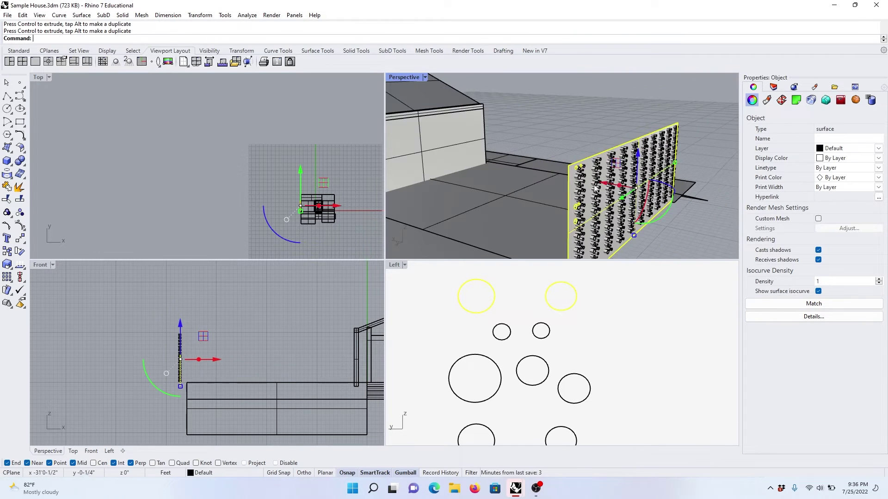
- Split the side wall panel using all the extruded Block 01 instances in the array as cutting objects
right_click_drag(595, 188, 664, 200)
scroll(675, 200, "down", 5)
scroll(680, 200, "up", 6)
left_click(688, 204)
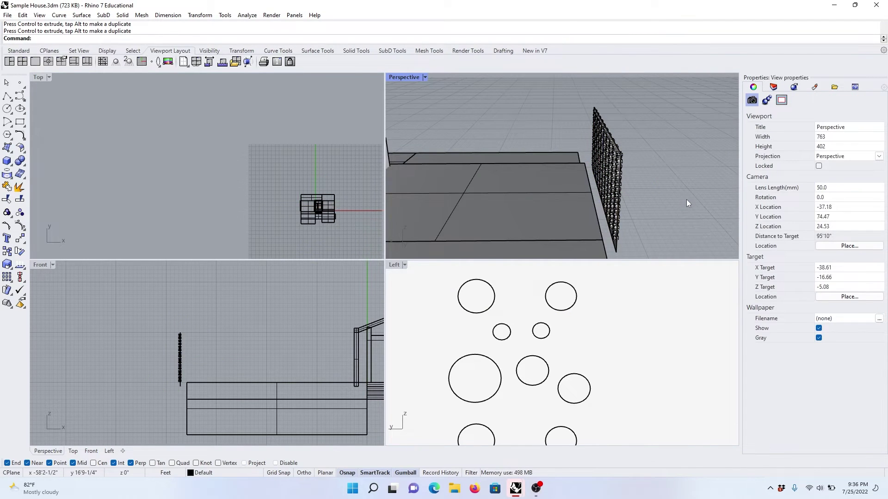
key("ctrl+shift+s")
scroll(628, 152, "up", 6)
left_click(611, 146)
key("Return")
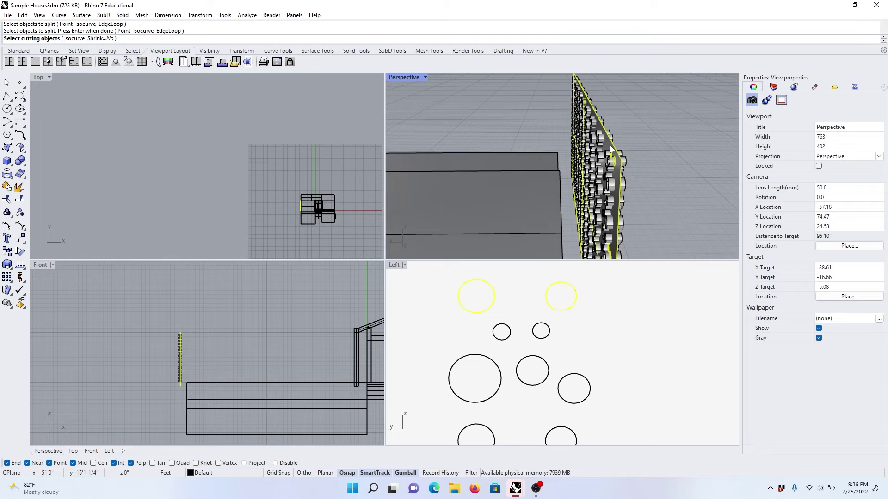
scroll(650, 201, "down", 4)
right_click_drag(650, 201, 640, 196)
scroll(640, 196, "down", 5)
left_click_drag(641, 220, 603, 127)
key("Return")
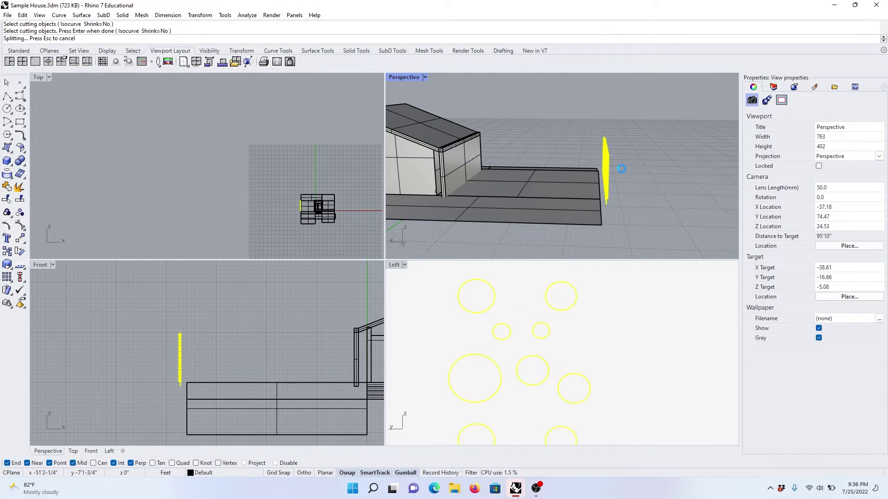
- Move the perforated panel toward the house and delete the block instances and cut-out pieces left behind
left_click(653, 166)
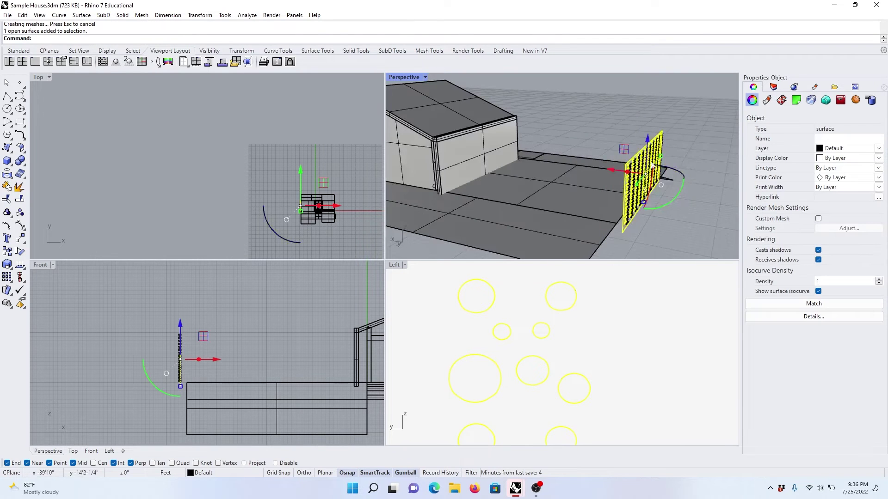
left_click_drag(609, 169, 473, 151)
left_click(578, 142)
mouse_move(578, 142)
right_mouse_down()
mouse_move(513, 136)
mouse_move(587, 132)
right_mouse_up()
left_click_drag(646, 101, 695, 171)
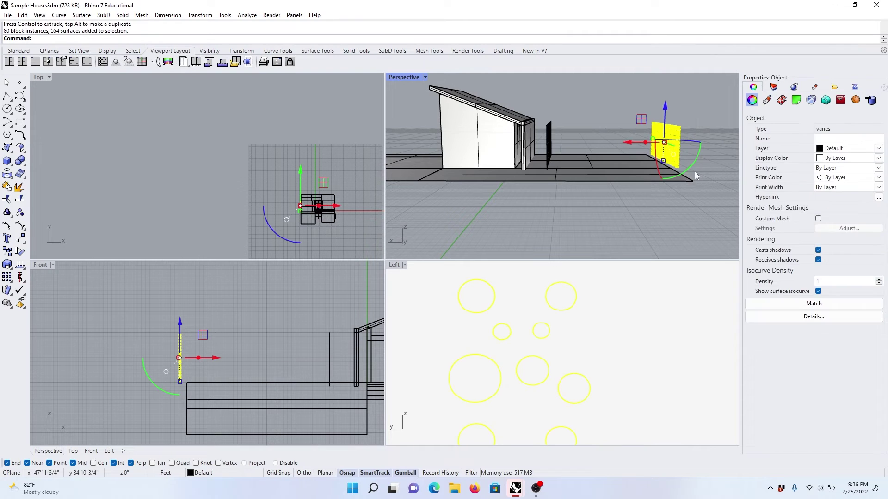
key("Delete")
- Delete the solid side wall panel beneath the low end of the house's roof
scroll(681, 186, "down", 6)
right_click_drag(680, 186, 630, 202)
scroll(562, 180, "up", 6)
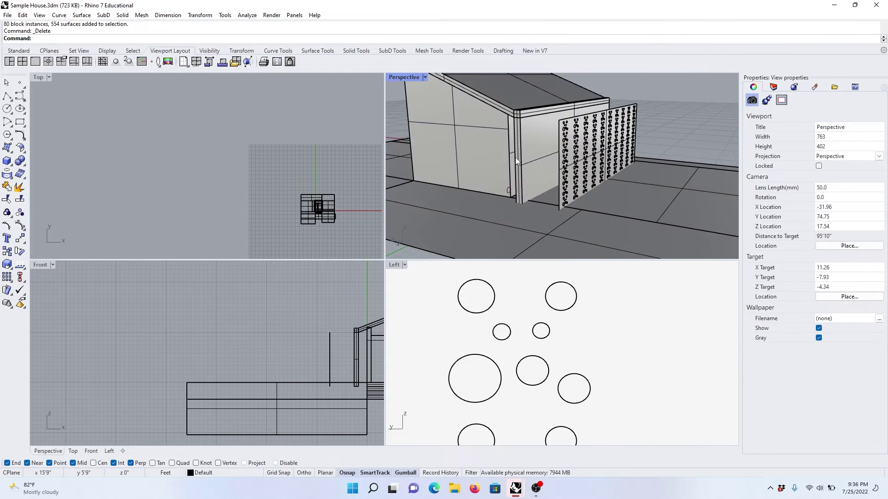
scroll(539, 164, "down", 4)
right_click_drag(542, 162, 540, 163)
scroll(539, 166, "up", 3)
left_click(546, 165)
scroll(547, 165, "up", 2)
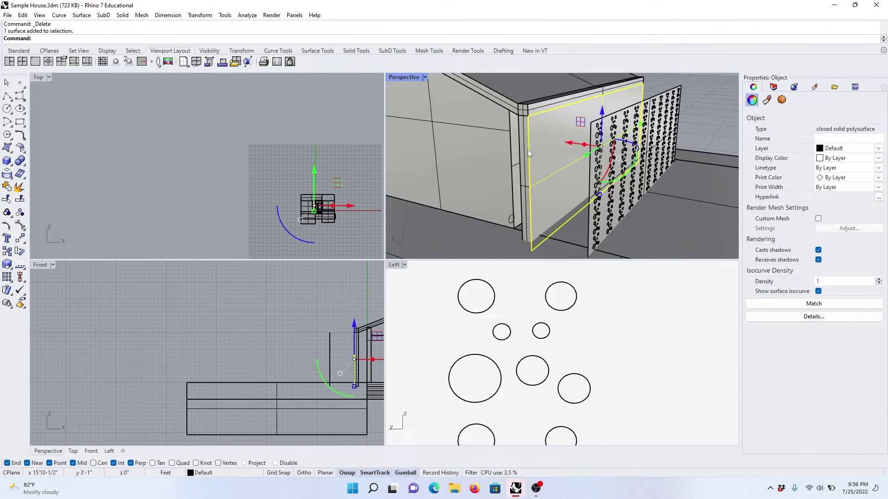
key("Escape")
left_click(547, 150)
key("Delete")
- Extrude the perforated panel 1' toward the house to make it solid
scroll(651, 161, "up", 4)
left_click(648, 161)
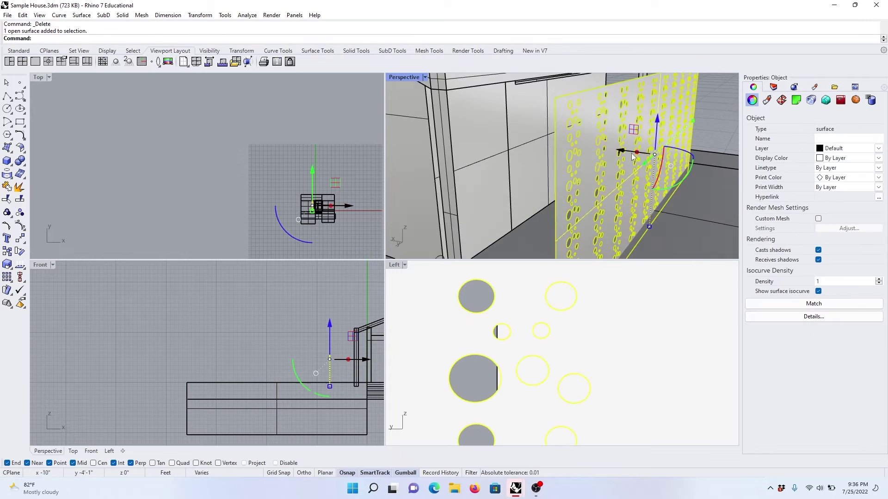
left_click_drag(636, 152, 623, 154)
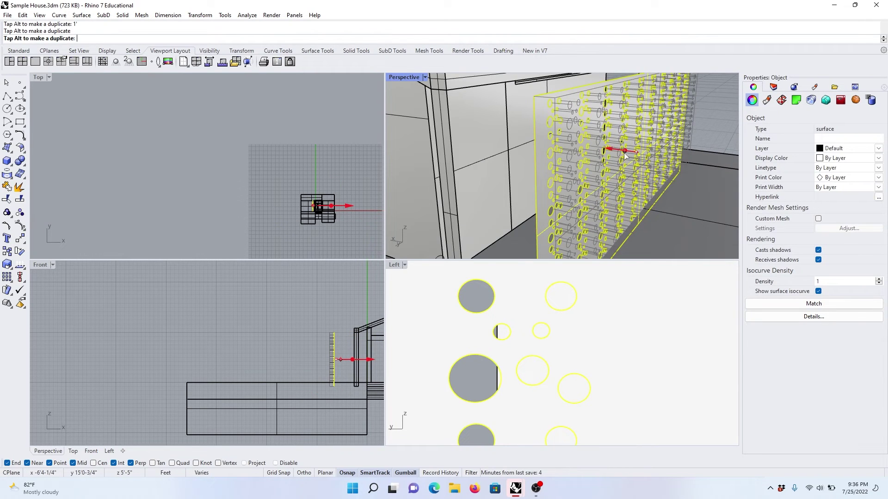
- Move the thickened perforated panel by its upper corner into the side wall opening under the roof's low edge
scroll(622, 154, "down", 7)
right_click_drag(647, 159, 613, 169)
scroll(507, 143, "up", 5)
left_click(549, 159)
right_click_drag(549, 159, 601, 153)
scroll(503, 166, "up", 7)
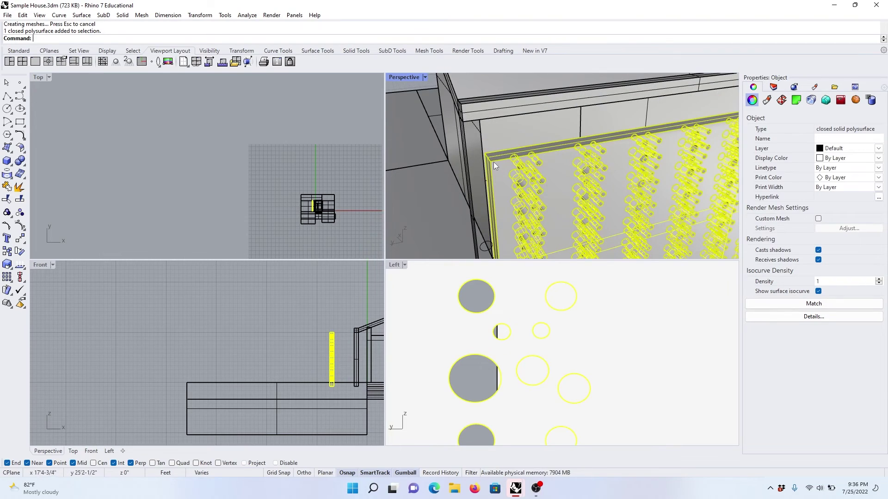
left_click_drag(493, 162, 465, 109)
key("Escape")
- Move the outer face of the perforated panel 6" inward so it sits recessed in its frame
scroll(532, 139, "down", 7)
right_click_drag(568, 144, 422, 100)
right_click_drag(508, 118, 497, 190)
scroll(443, 98, "up", 10)
scroll(481, 127, "down", 7)
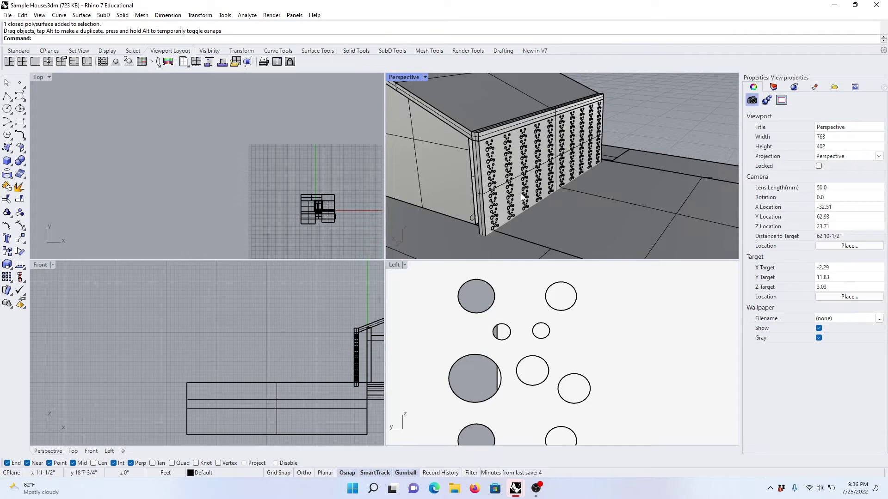
scroll(523, 194, "up", 2)
left_click(556, 179)
scroll(534, 146, "up", 5)
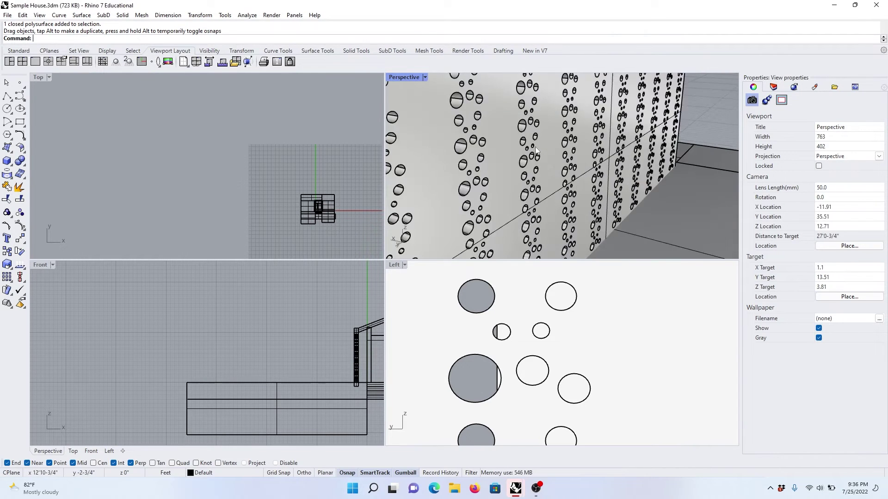
left_click(554, 153)
scroll(555, 153, "down", 6)
scroll(586, 162, "up", 6)
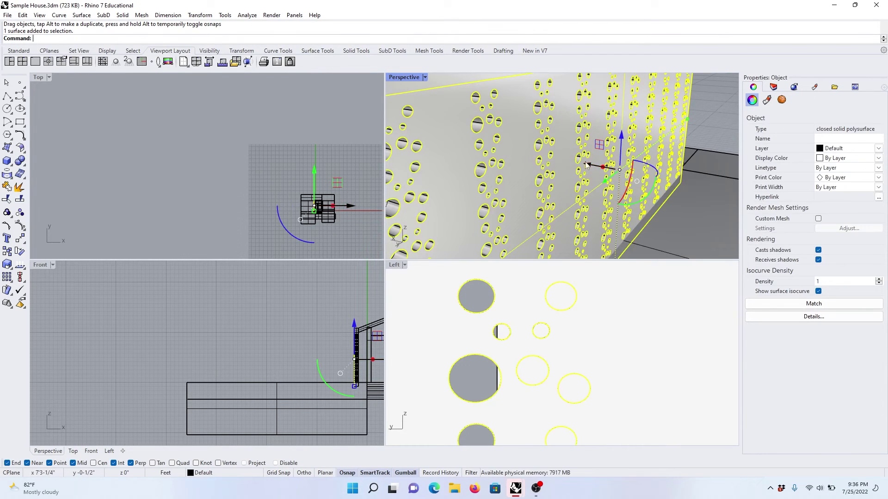
left_click_drag(589, 167, 510, 150)
type("6\"")
key("Return")
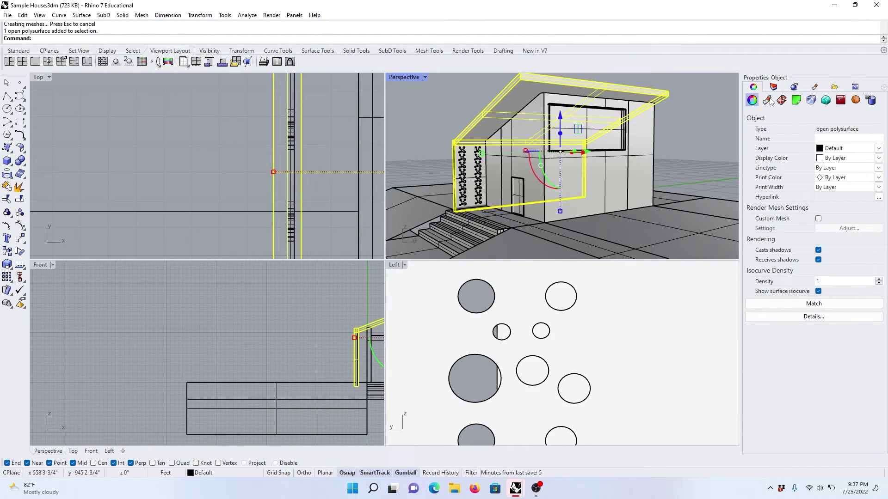
- Assign a new Custom material to the selected roof and side frame polysurface
left_click(767, 100)
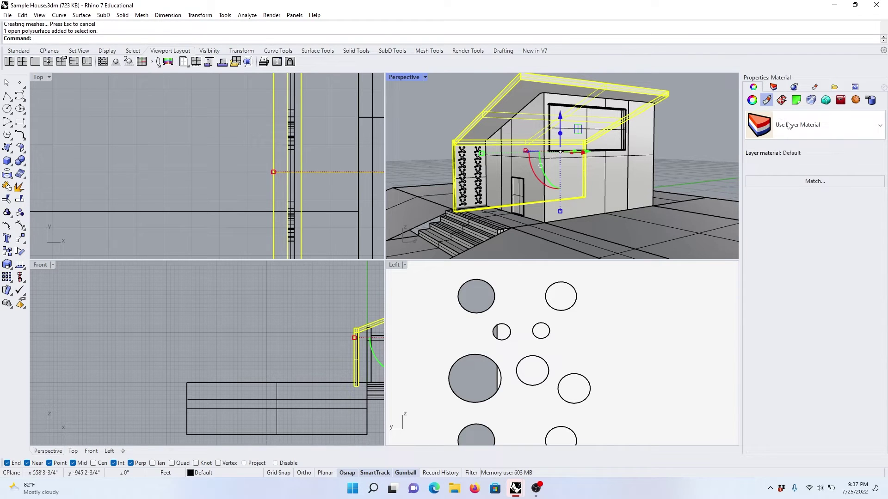
left_click(790, 126)
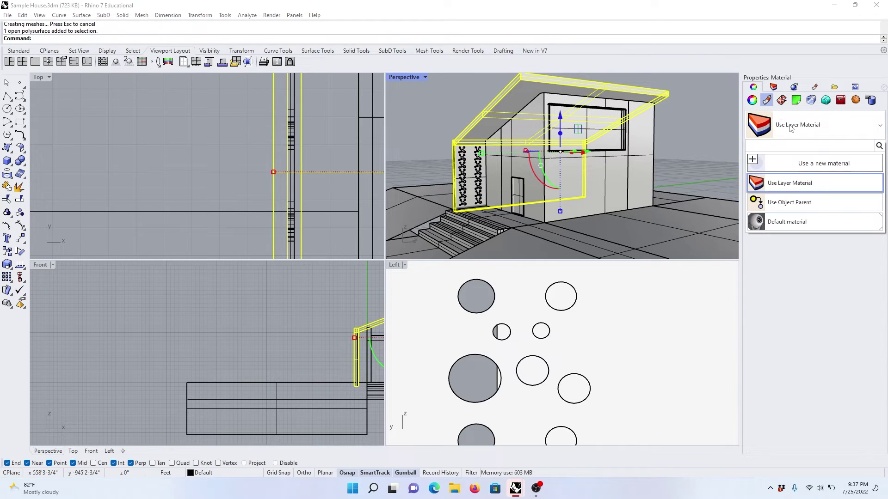
left_click(781, 166)
left_click(790, 192)
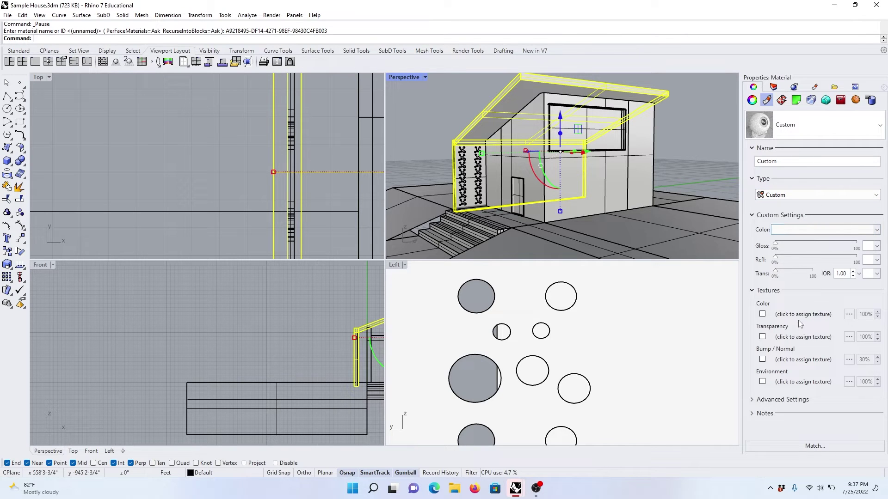
- Set the Perspective viewport to Rendered display and view the roof's texture from above
left_click(425, 77)
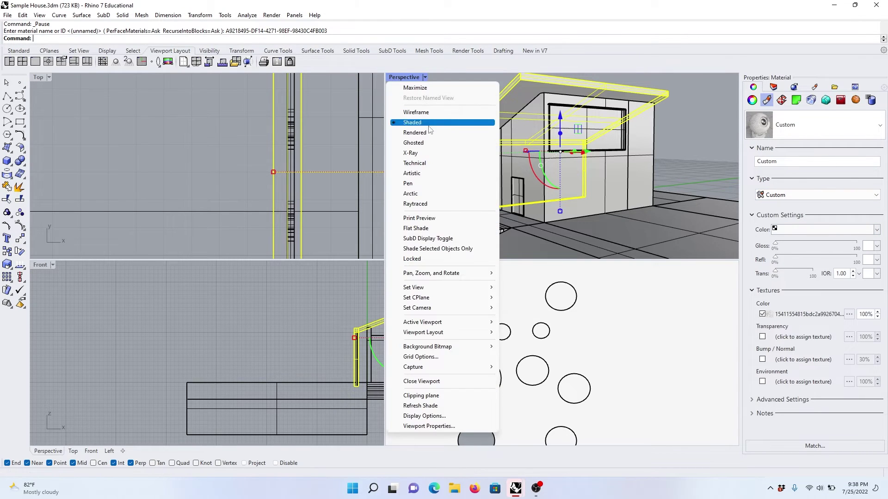
left_click(430, 133)
scroll(529, 171, "down", 3)
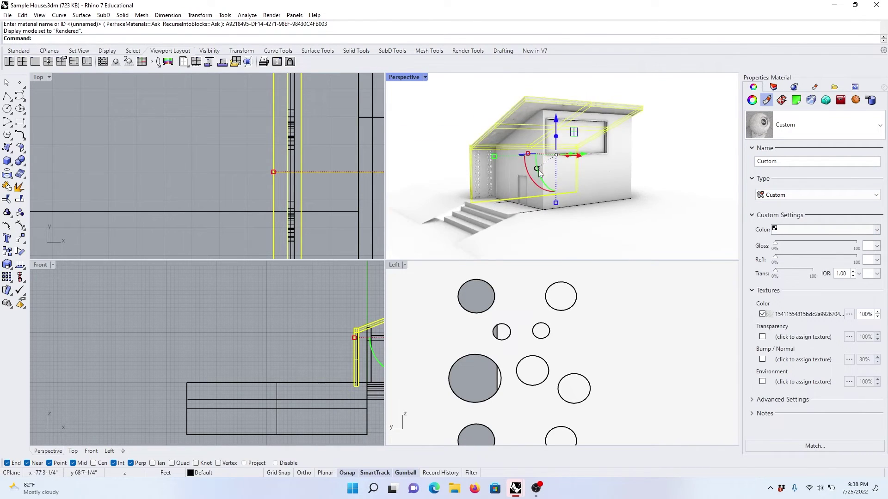
right_click_drag(529, 171, 685, 198)
left_click(484, 127)
scroll(617, 134, "up", 4)
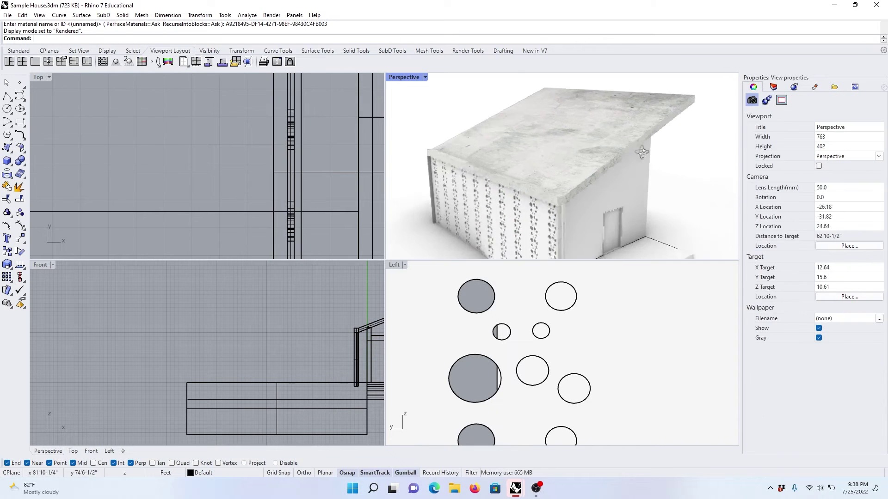
mouse_move(617, 134)
right_mouse_down()
mouse_move(680, 199)
mouse_move(622, 150)
right_mouse_up()
- For the roof's Custom material, set the color texture amount to 50% and the base color to Dark Gray
left_click(612, 135)
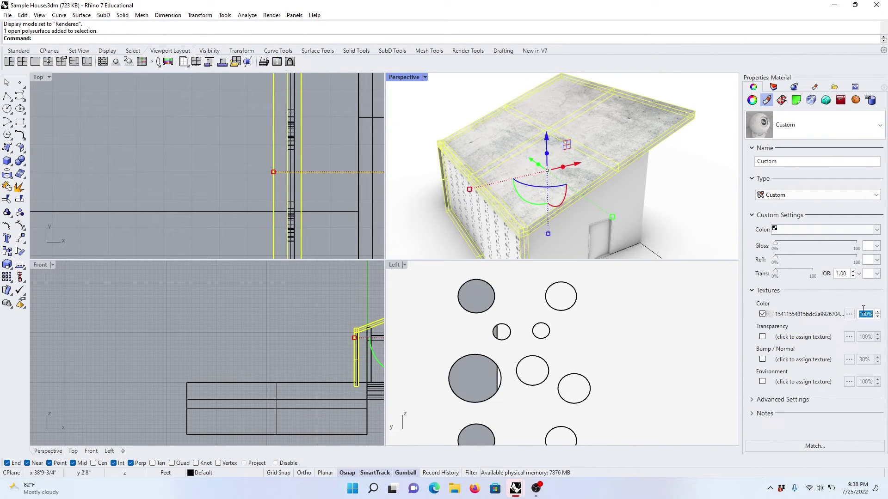
key("Return")
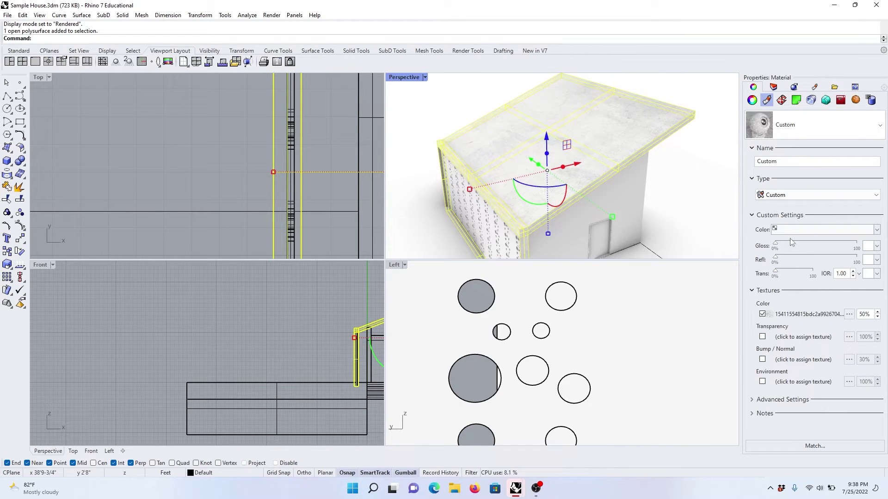
left_click(794, 232)
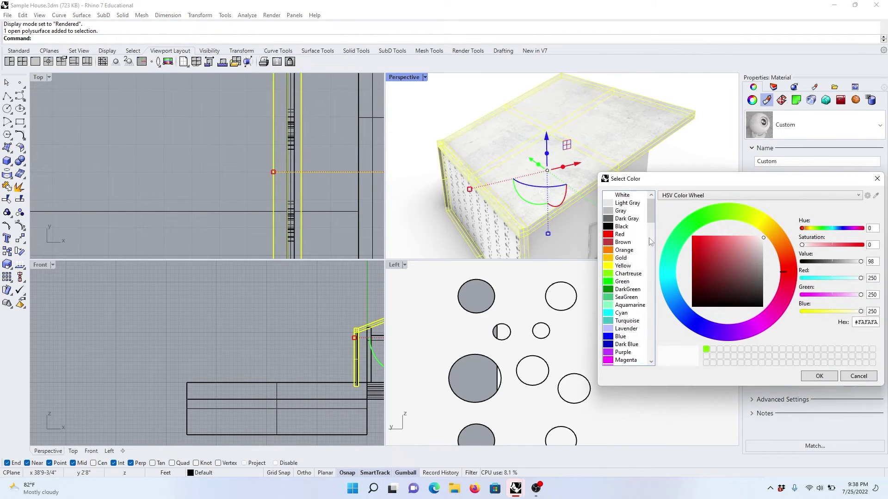
left_click(619, 218)
left_click(817, 376)
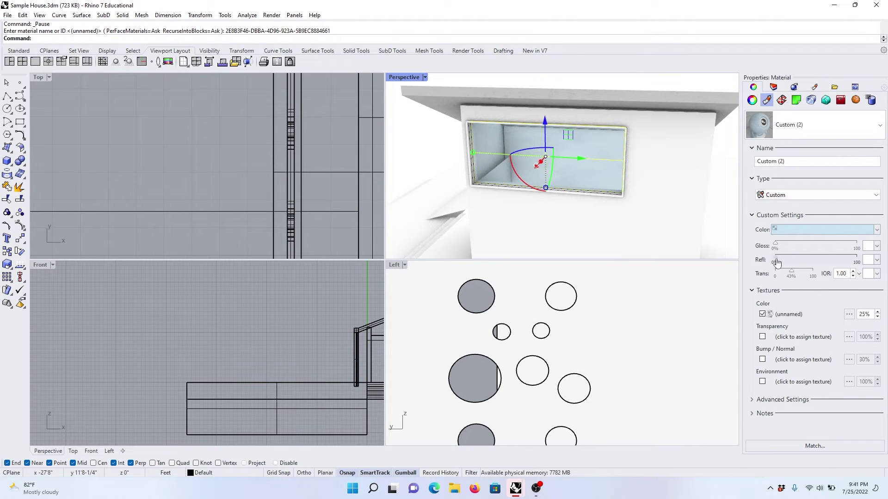
- Deselect the window glass and examine the large window and its frame up close
scroll(527, 195, "down", 8)
right_click_drag(527, 194, 568, 172)
left_click(664, 162)
scroll(595, 179, "up", 7)
scroll(642, 167, "up", 5)
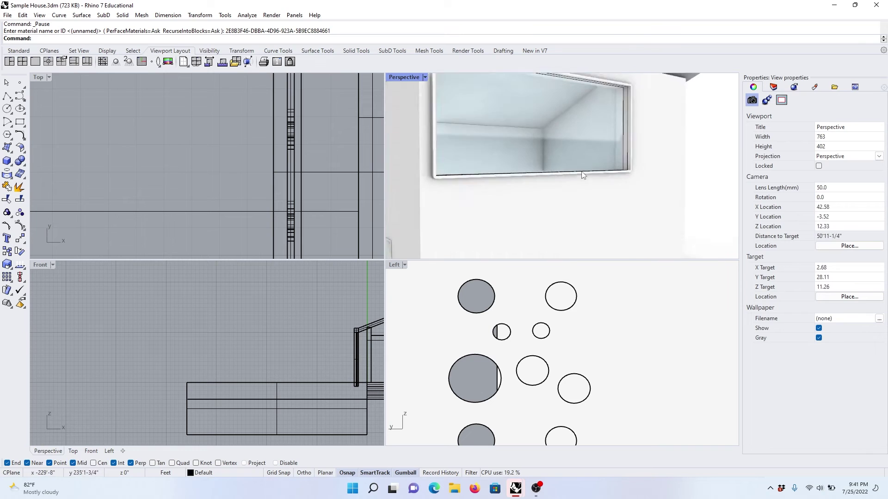
left_click(644, 171)
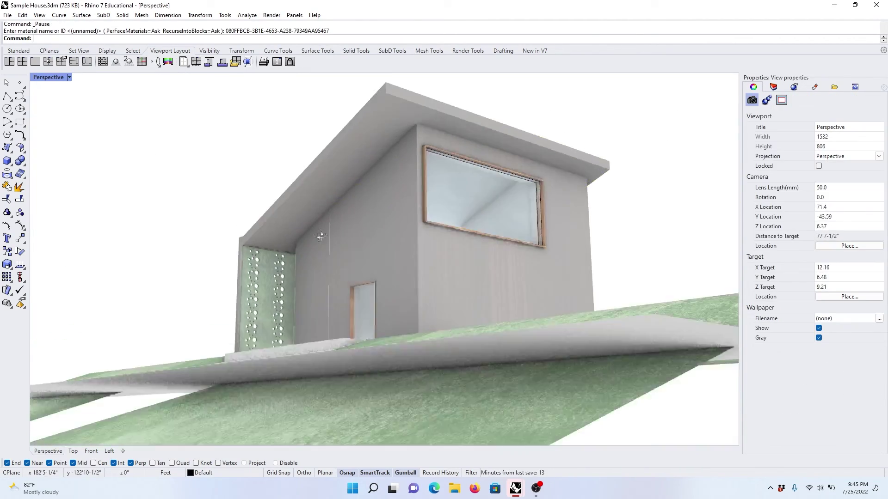
- Frame the rendered house from a low corner viewpoint showing the front steps, door and large window
right_click_drag(321, 236, 437, 274)
scroll(437, 274, "down", 3)
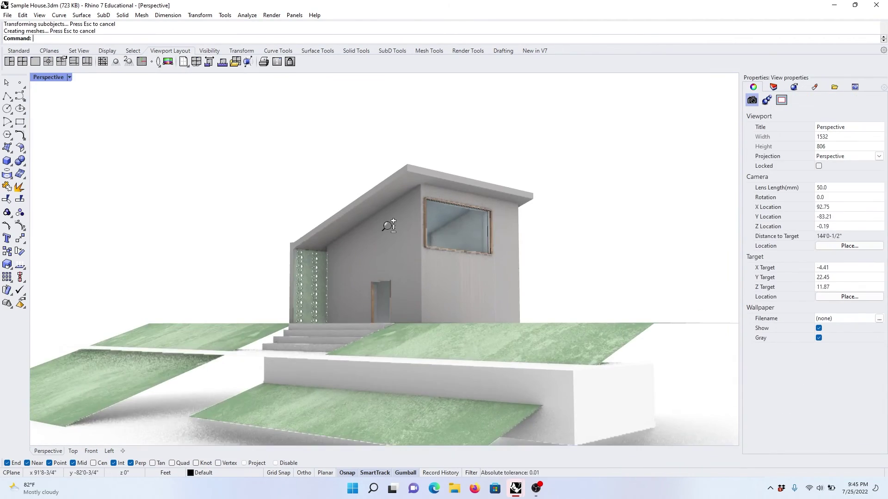
scroll(391, 224, "up", 3)
mouse_move(453, 284)
right_mouse_down("shift")
mouse_move(433, 278)
mouse_move(444, 291)
right_mouse_up("shift")
scroll(427, 277, "up", 1)
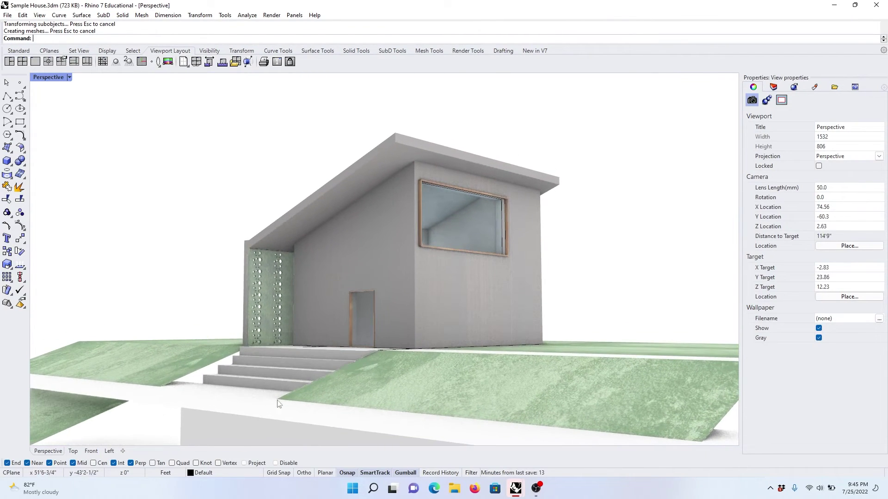